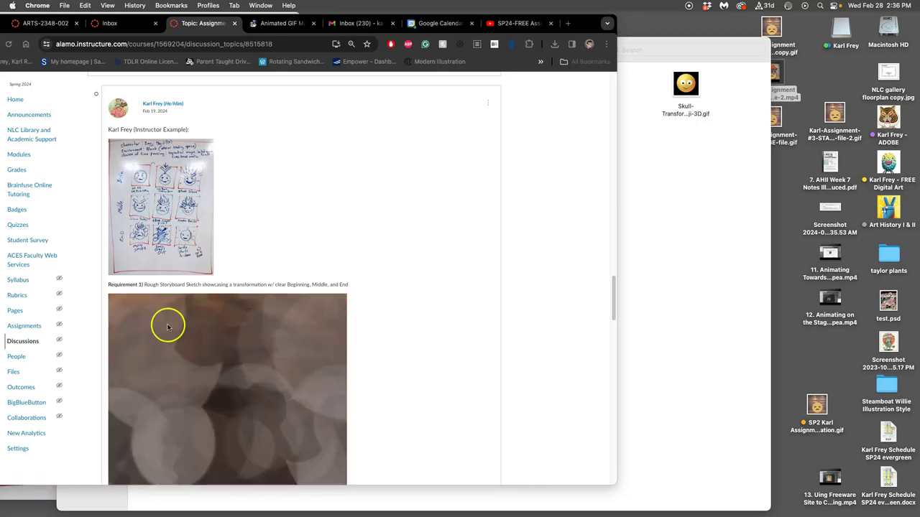
# Step: Review the example posts and submission instructions in the Canvas discussion
pyautogui.scroll(-1, 268, 242)
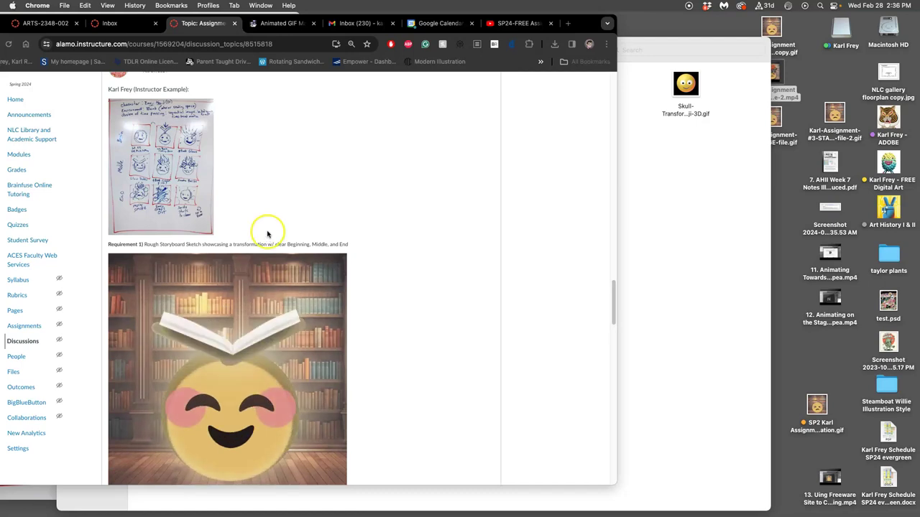
pyautogui.scroll(-1, 288, 224)
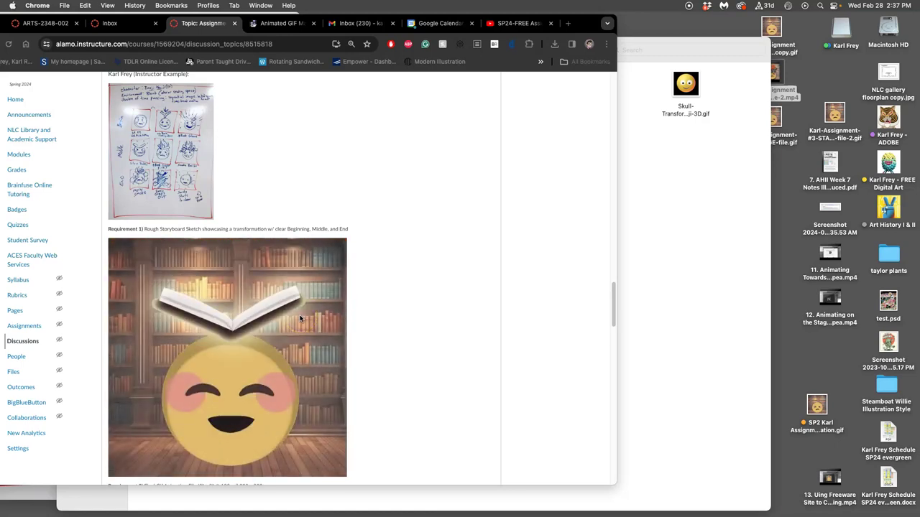
pyautogui.scroll(3, 311, 306)
pyautogui.scroll(15, 310, 306)
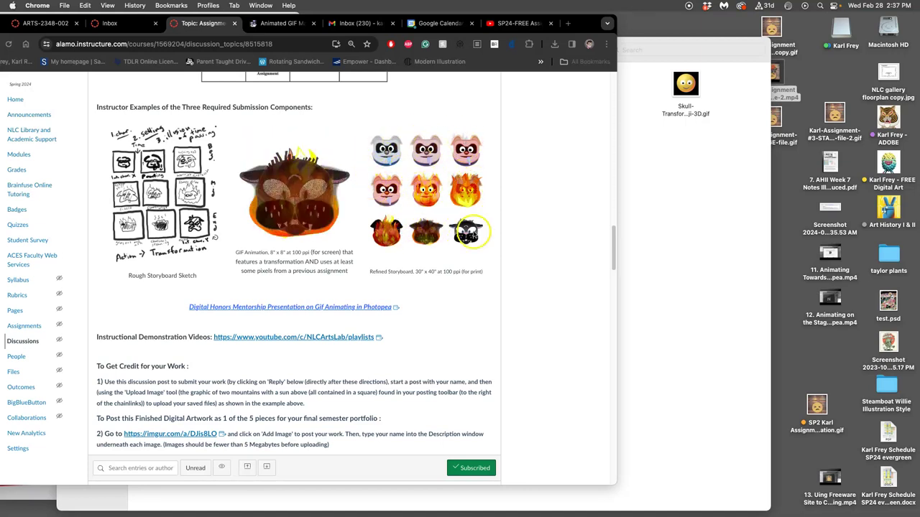
# Step: Bring the Assignment #3 Finder window to the front and move Chrome aside
pyautogui.scroll(-5, 331, 234)
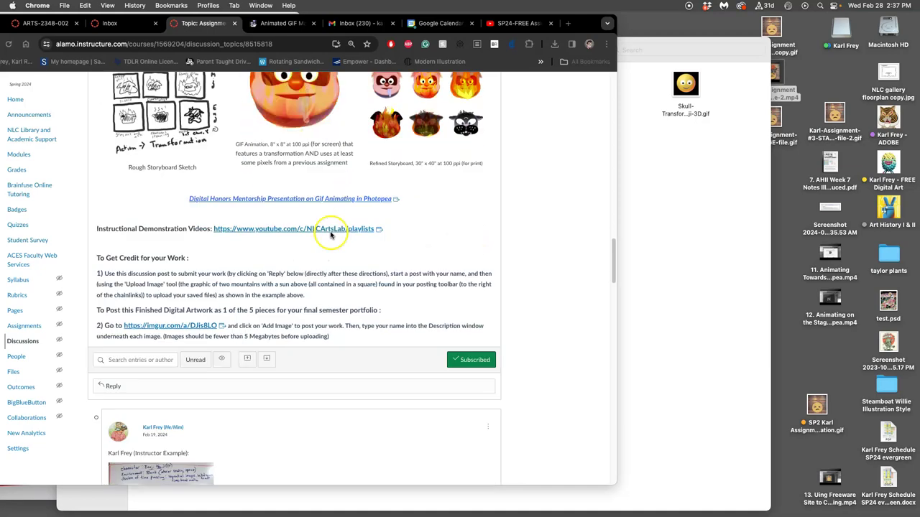
pyautogui.click(654, 173)
pyautogui.moveTo(590, 32); pyautogui.dragTo(655, 152)
pyautogui.click(638, 121)
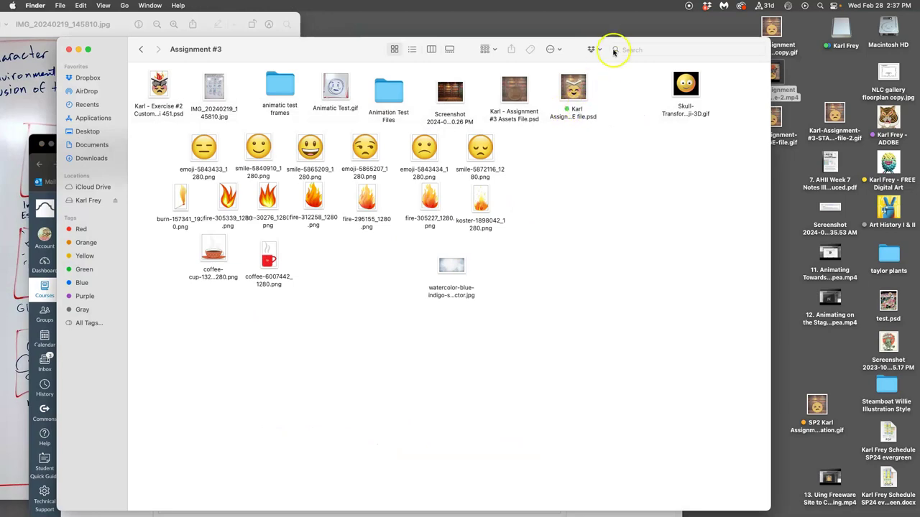
pyautogui.moveTo(565, 59); pyautogui.dragTo(728, 67)
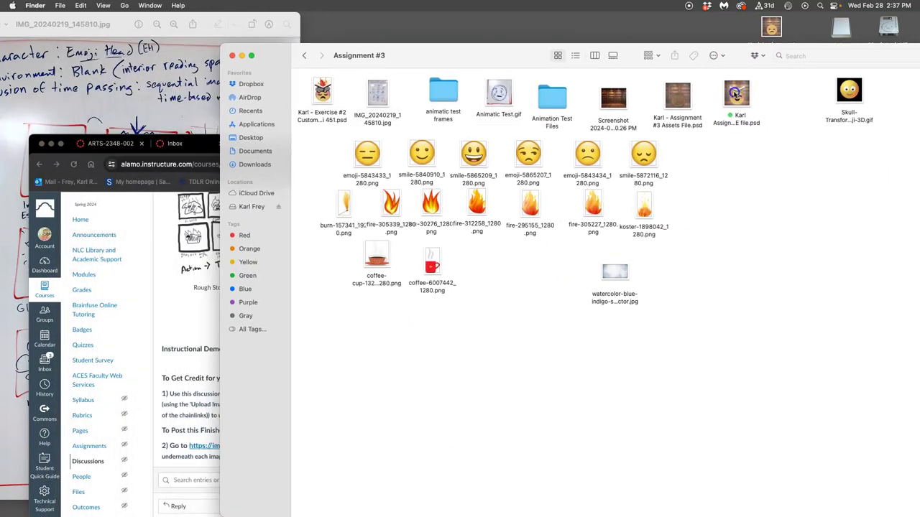
pyautogui.doubleClick(551, 128)
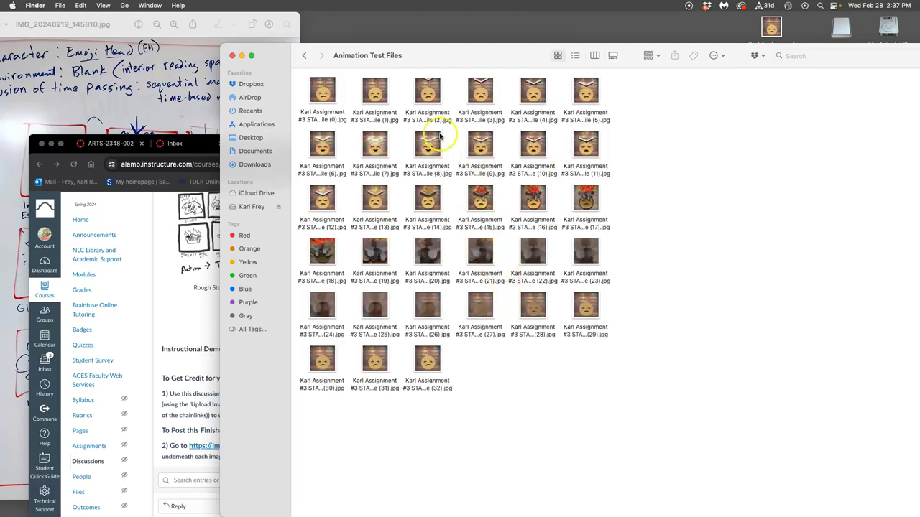
pyautogui.click(304, 55)
pyautogui.doubleClick(561, 108)
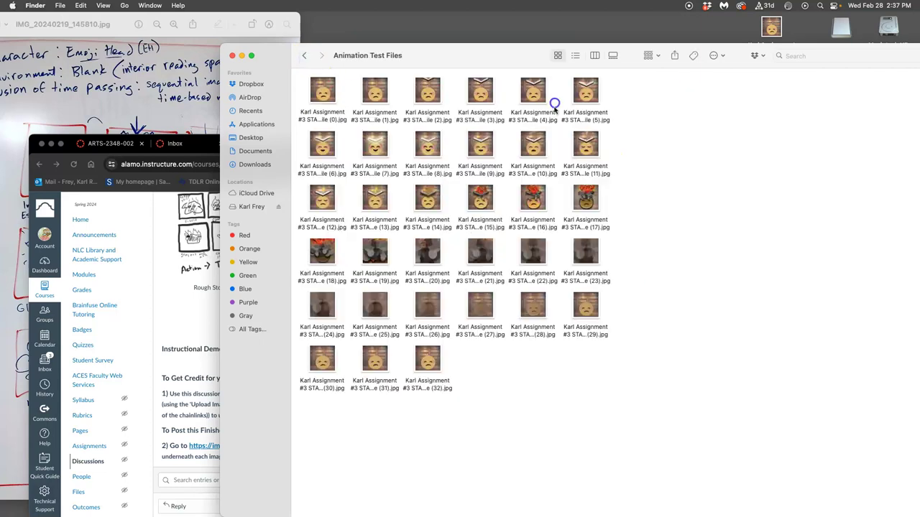
pyautogui.click(305, 57)
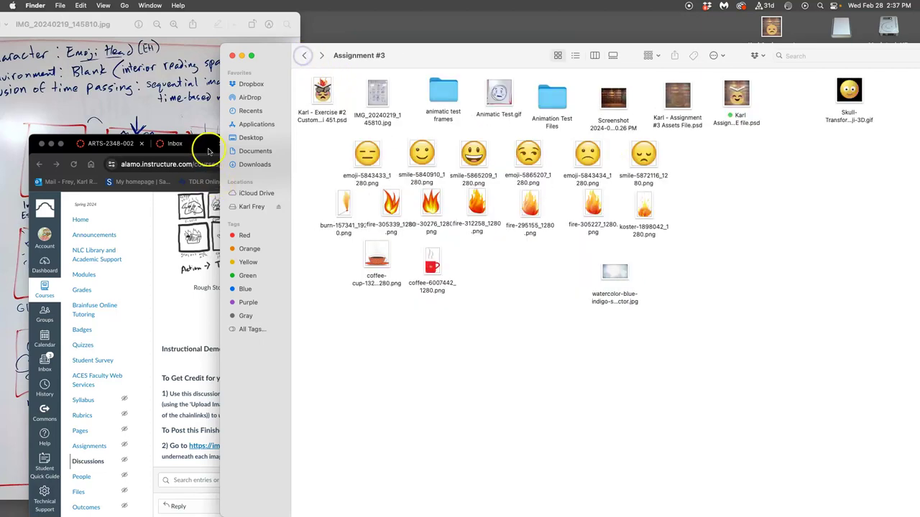
# Step: Open photopea.com in a new Chrome tab and drag the Assignment #3 PSD into it
pyautogui.click(155, 230)
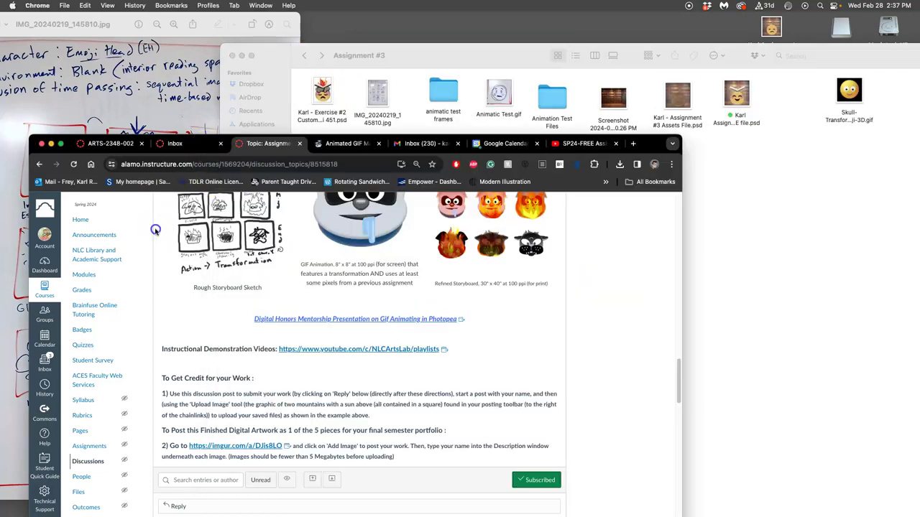
pyautogui.click(631, 144)
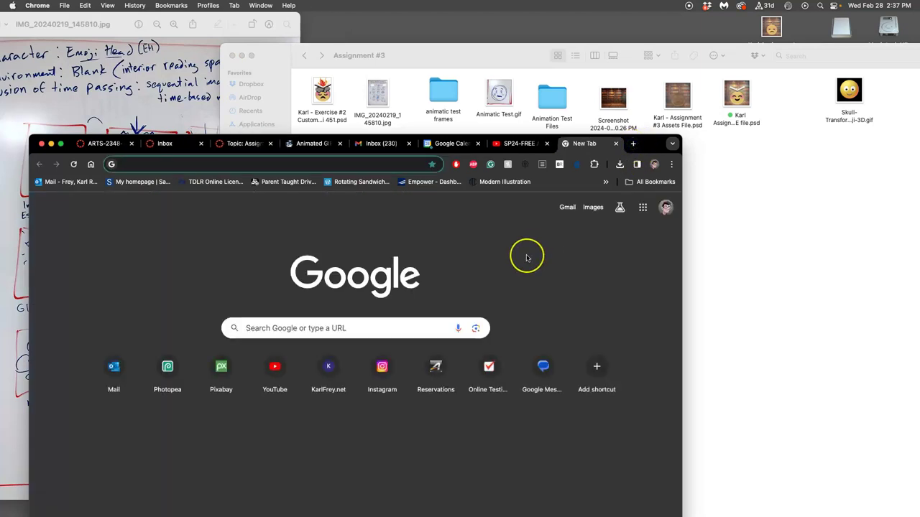
pyautogui.write('p')
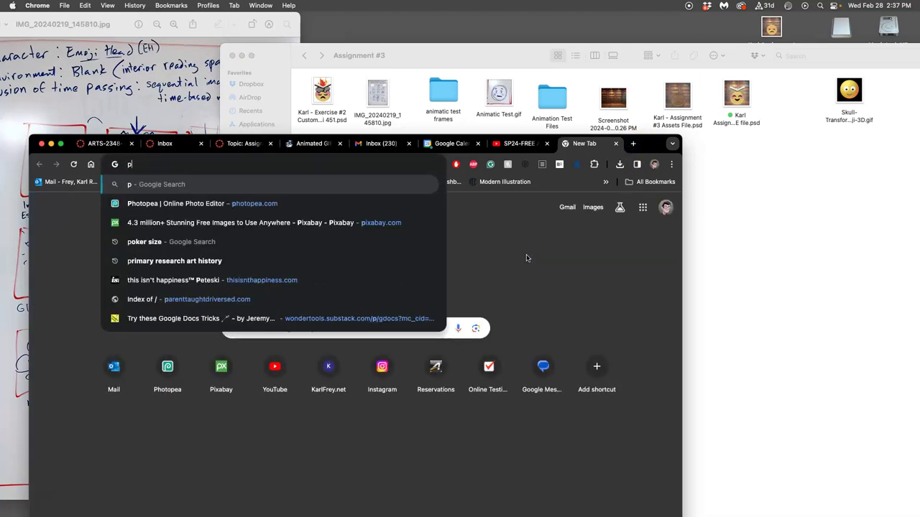
pyautogui.write('hotopea')
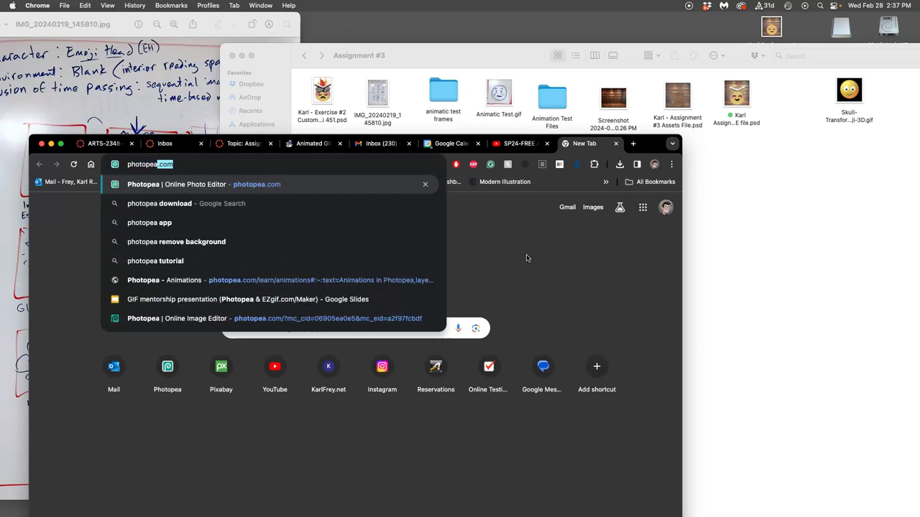
pyautogui.write('.com')
pyautogui.press('Return')
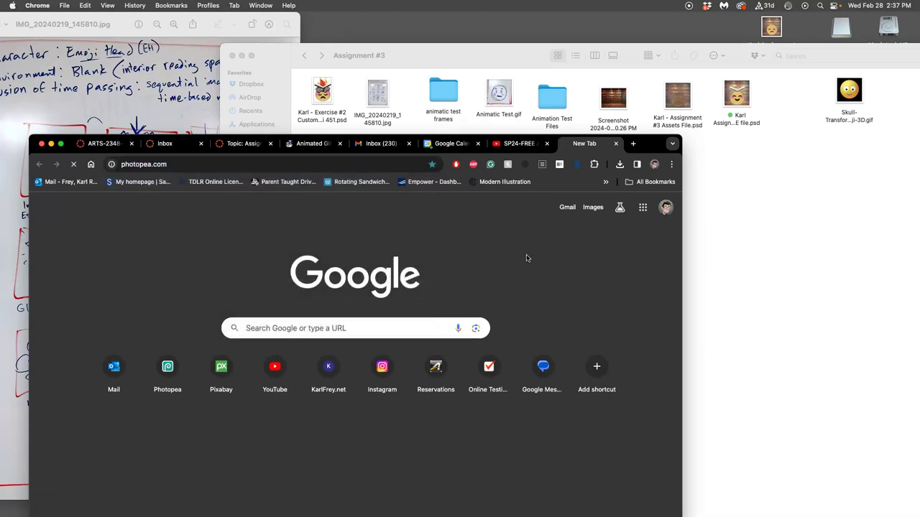
pyautogui.moveTo(676, 139); pyautogui.dragTo(633, 14)
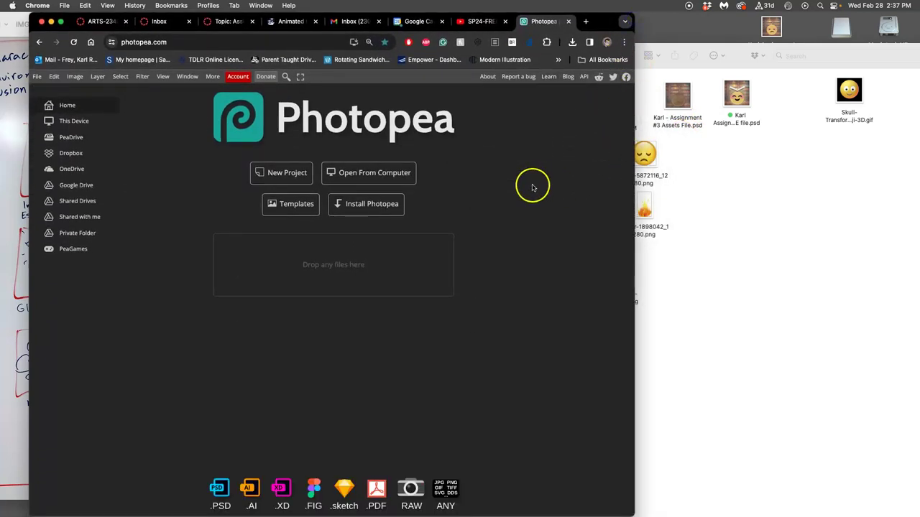
pyautogui.moveTo(746, 99); pyautogui.dragTo(350, 263)
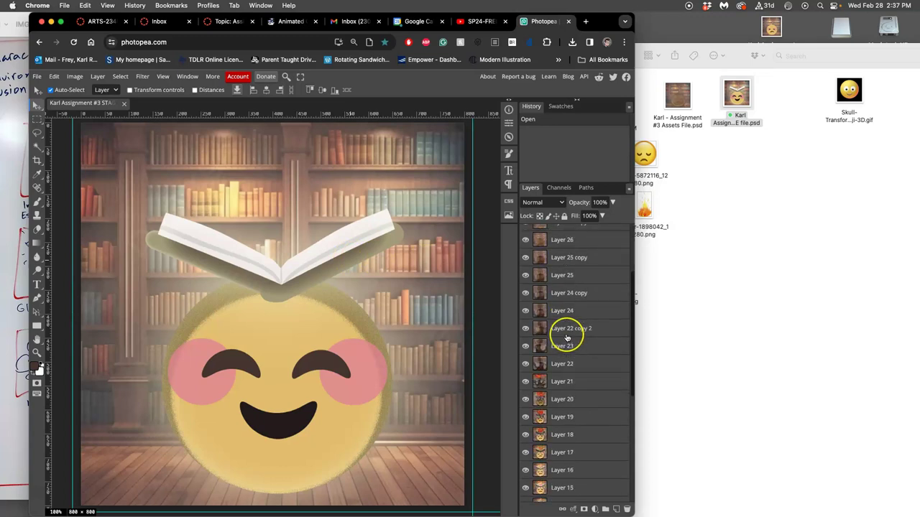
# Step: Zoom out and confirm the image size is 800 × 800 px
pyautogui.scroll(-5, 567, 338)
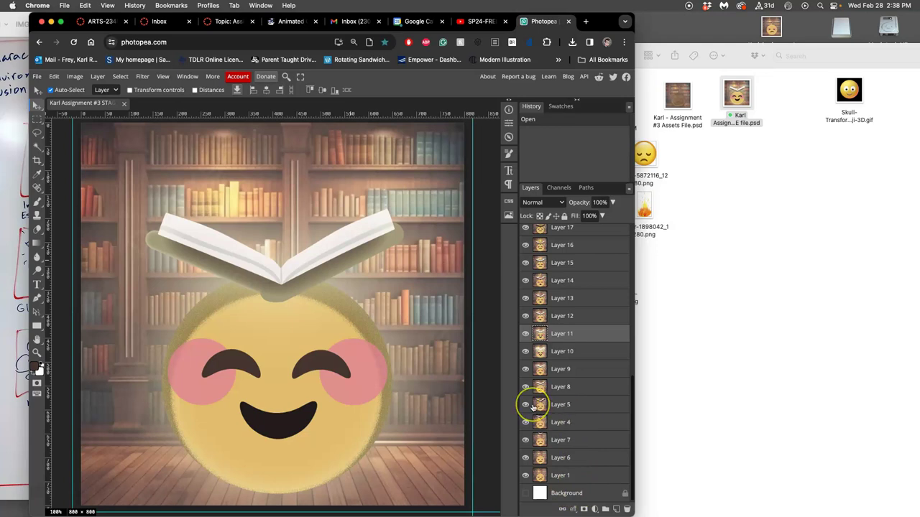
pyautogui.press('super+minus')
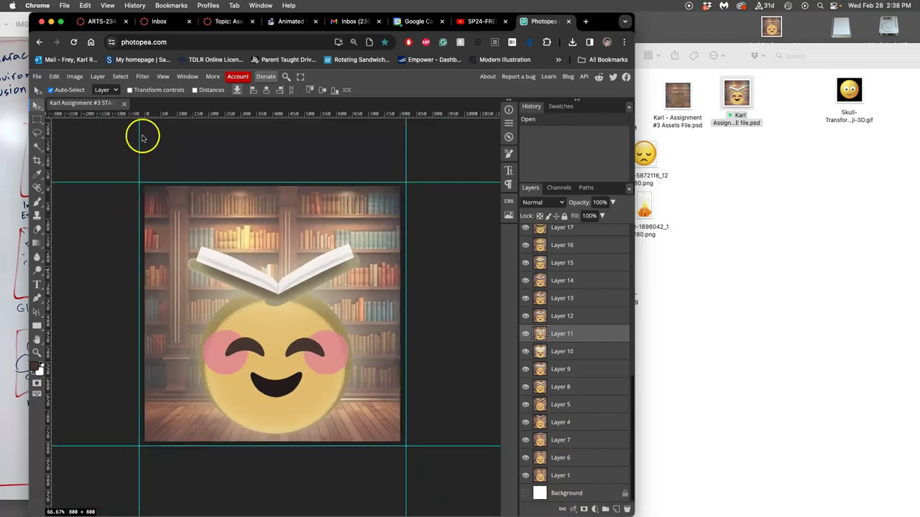
pyautogui.click(74, 76)
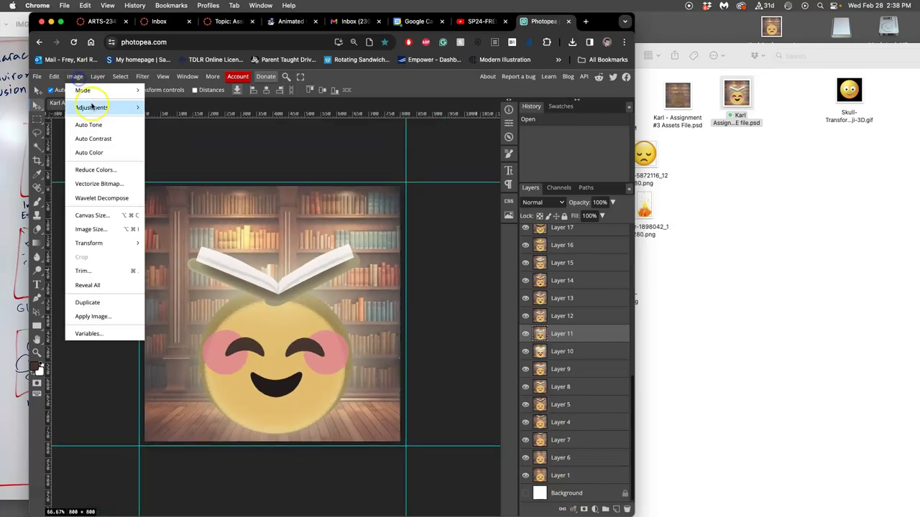
pyautogui.click(99, 229)
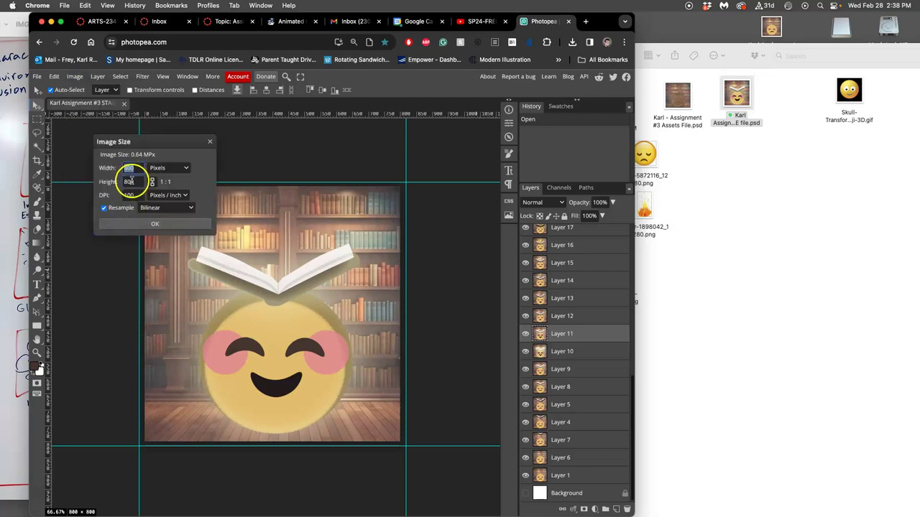
pyautogui.click(155, 224)
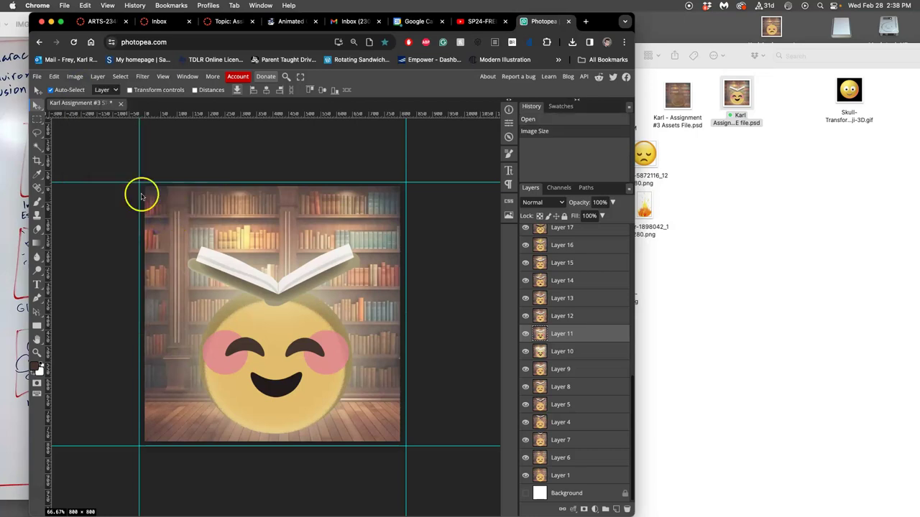
# Step: Snap the top, left, right and bottom guides onto the canvas edges
pyautogui.moveTo(264, 183); pyautogui.dragTo(264, 187)
pyautogui.moveTo(138, 207); pyautogui.dragTo(144, 207)
pyautogui.moveTo(405, 223); pyautogui.dragTo(401, 224)
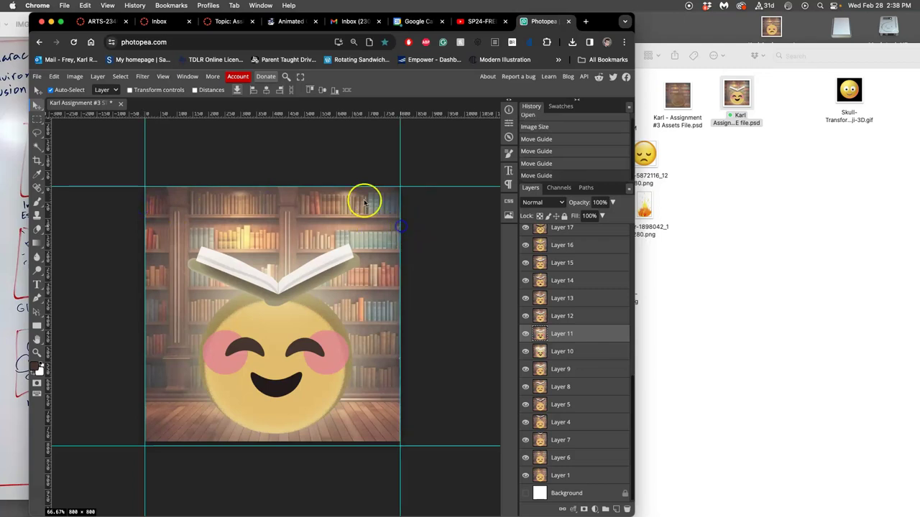
pyautogui.moveTo(278, 445); pyautogui.dragTo(277, 441)
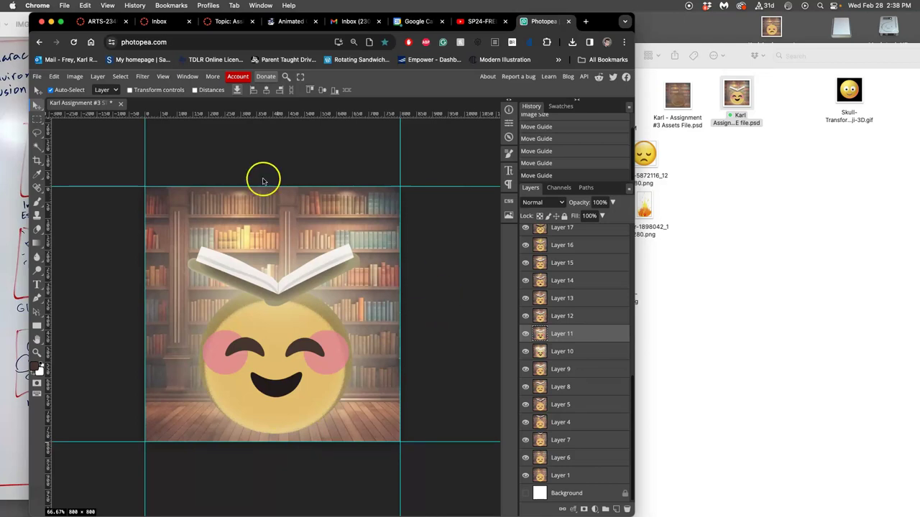
pyautogui.press('super+minus')
pyautogui.press('super+minus')
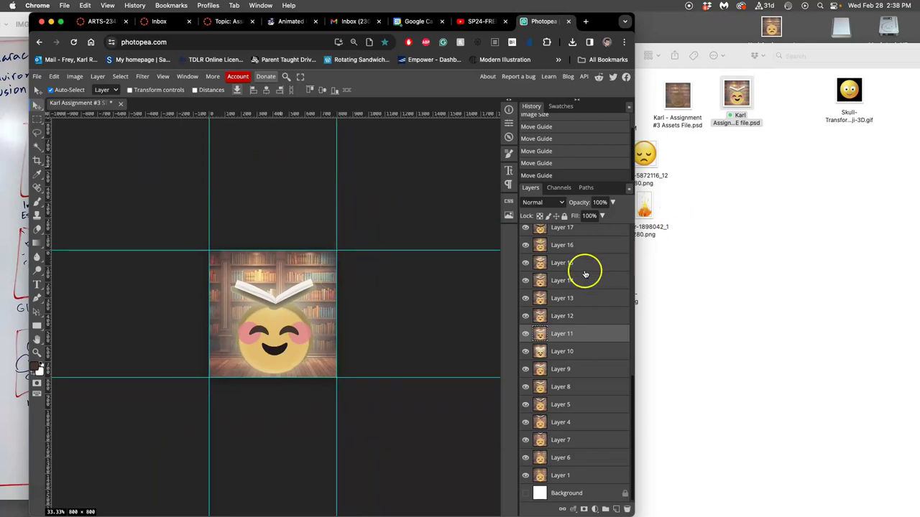
# Step: Adjust the opacity of Layer 1 copy 5, copy 7, copy 4 and copy 2
pyautogui.scroll(5, 568, 251)
pyautogui.click(564, 235)
pyautogui.click(611, 202)
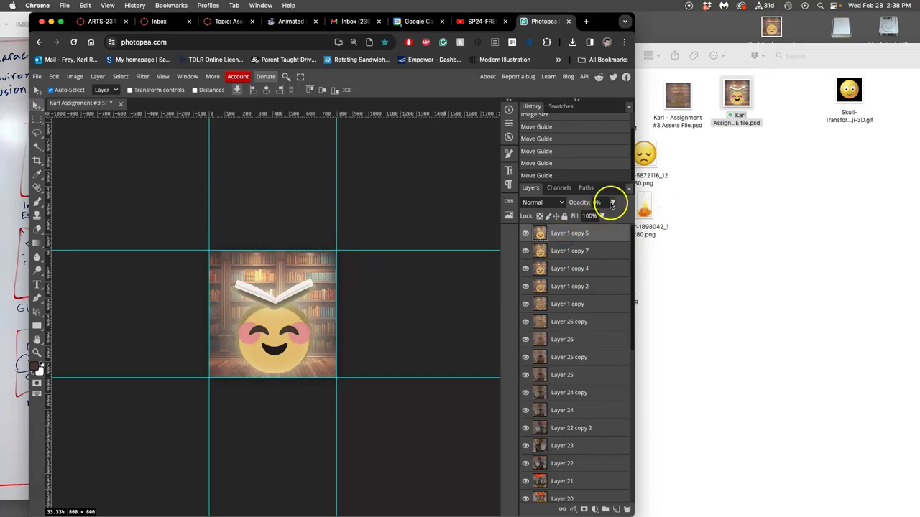
pyautogui.moveTo(574, 216); pyautogui.dragTo(615, 216)
pyautogui.click(575, 251)
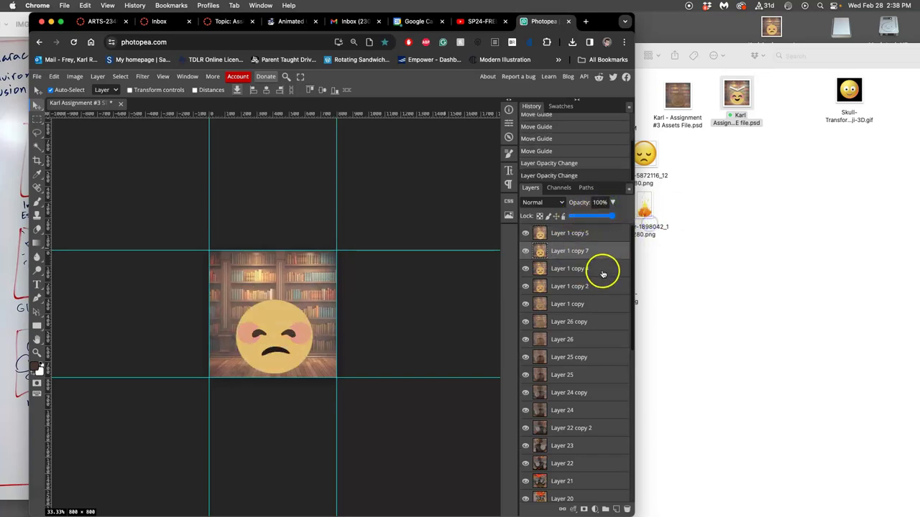
pyautogui.click(599, 203)
pyautogui.click(588, 268)
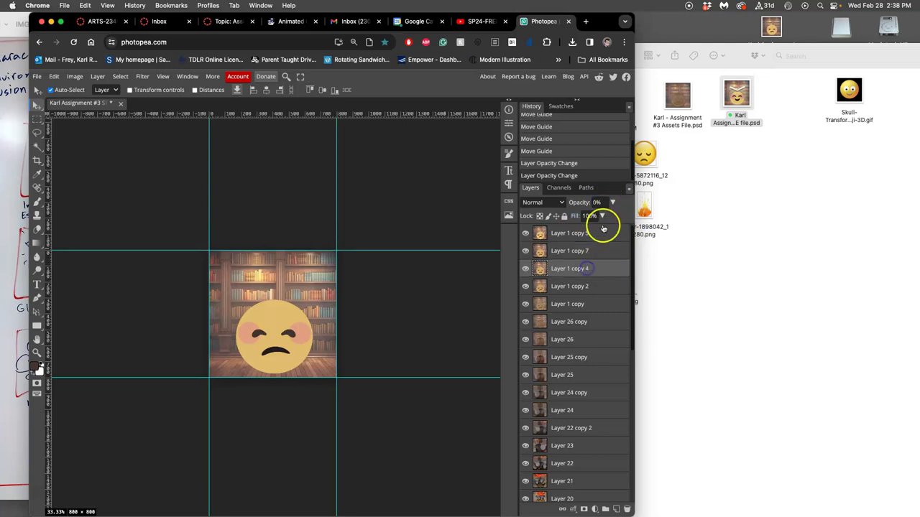
pyautogui.moveTo(583, 219); pyautogui.dragTo(637, 222)
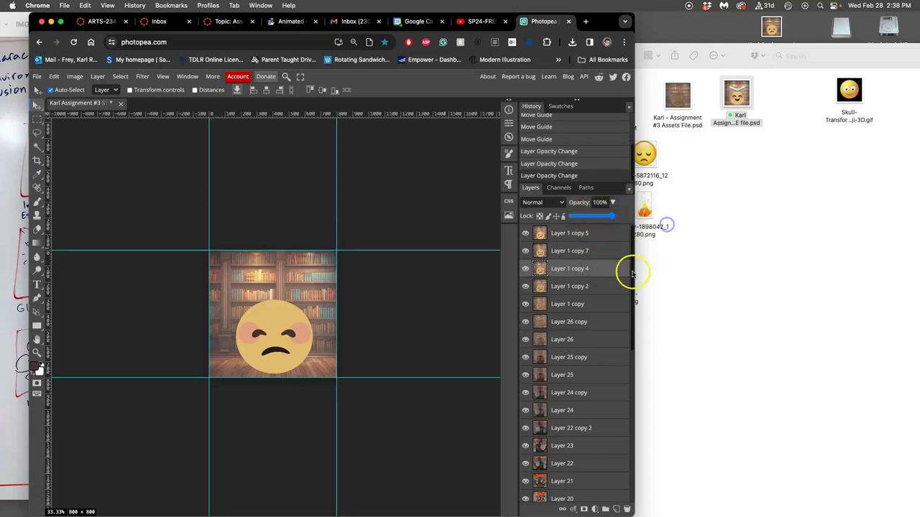
pyautogui.click(598, 286)
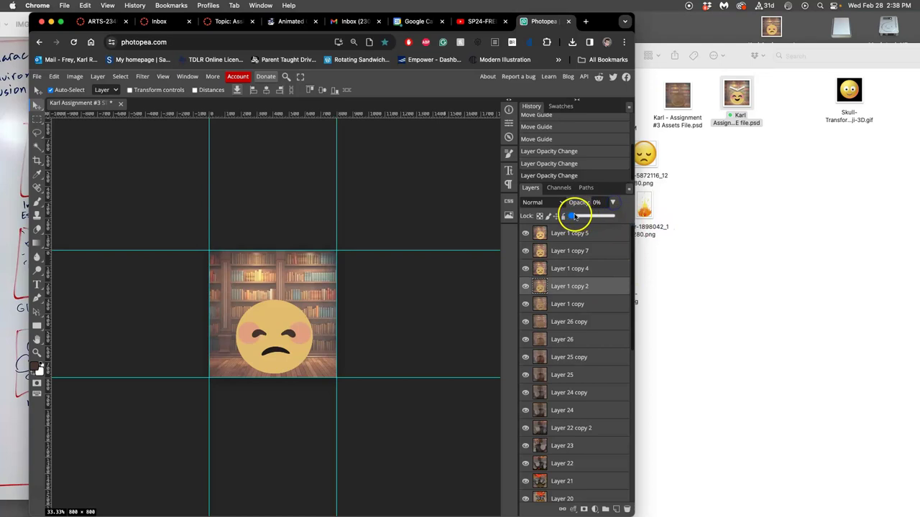
pyautogui.moveTo(575, 217); pyautogui.dragTo(572, 217)
pyautogui.click(580, 304)
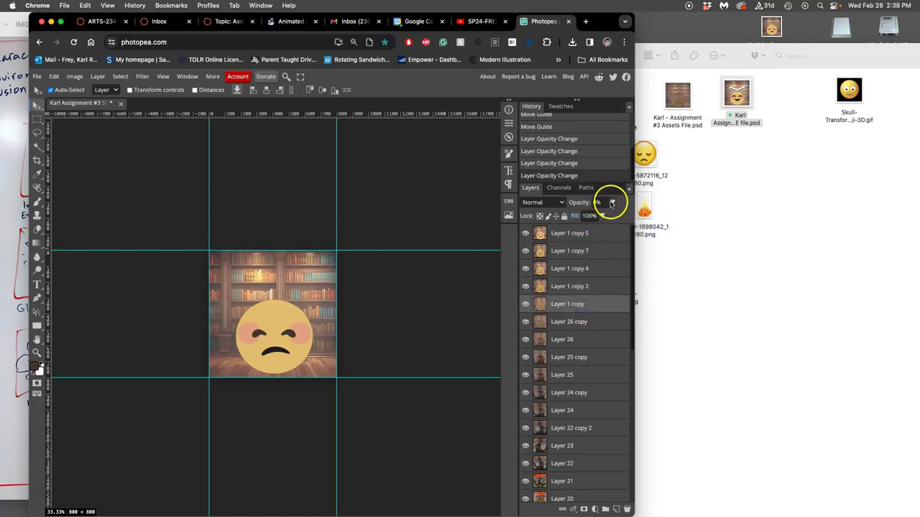
# Step: Set Layer 26 copy to 100%, Layer 24 to 66% and Layer 22 copy 2 to 100% opacity
pyautogui.click(589, 319)
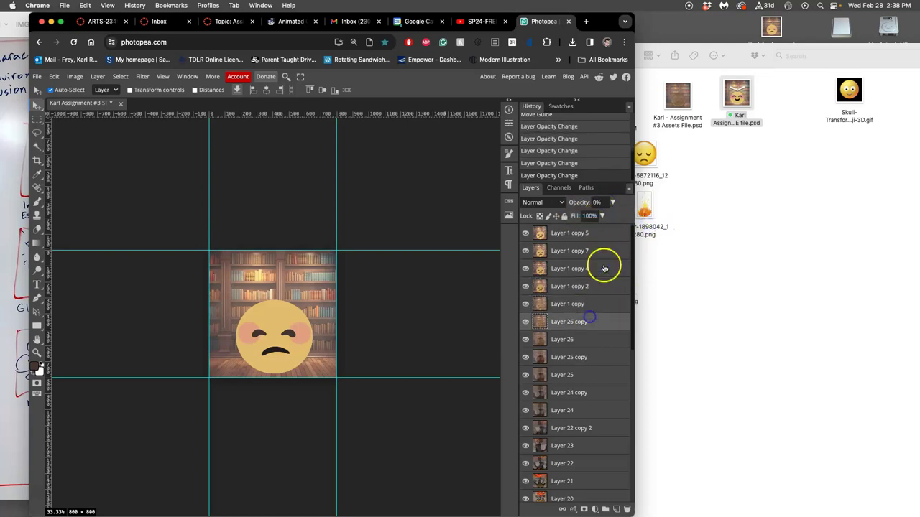
pyautogui.moveTo(580, 216); pyautogui.dragTo(652, 227)
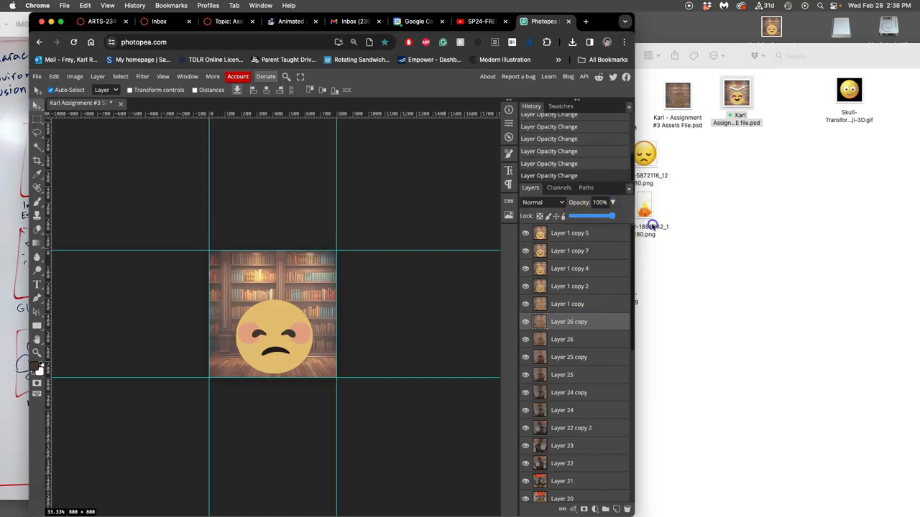
pyautogui.click(582, 339)
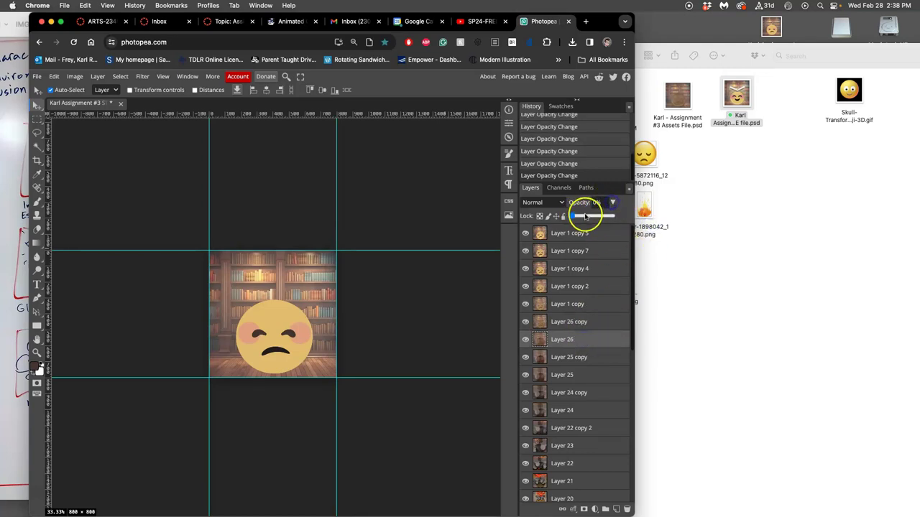
pyautogui.click(579, 358)
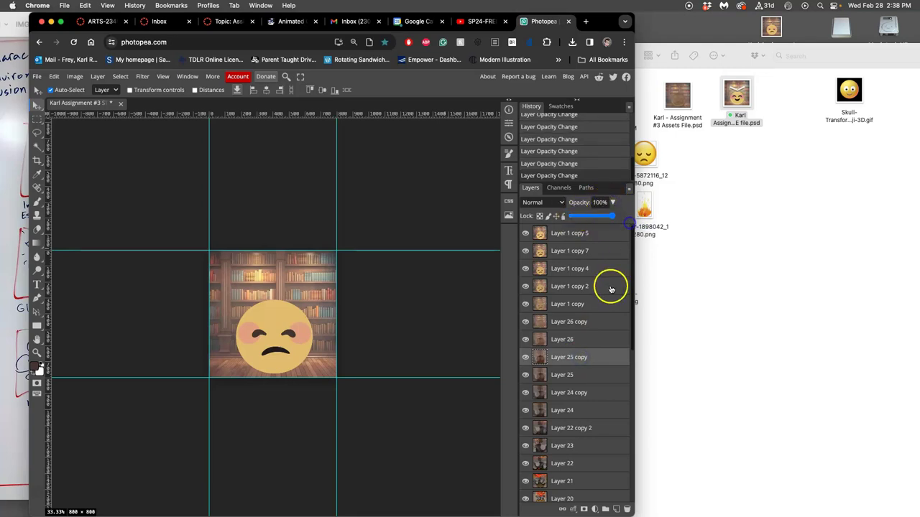
pyautogui.click(579, 374)
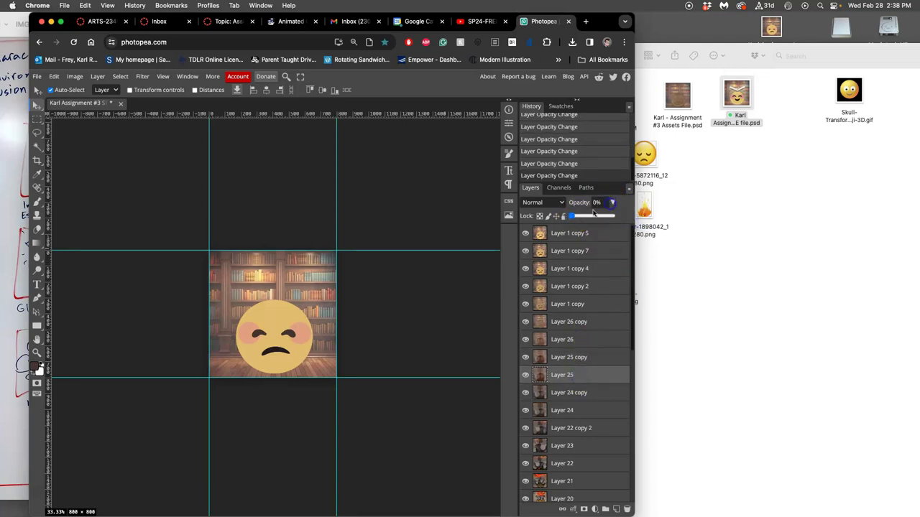
pyautogui.click(581, 392)
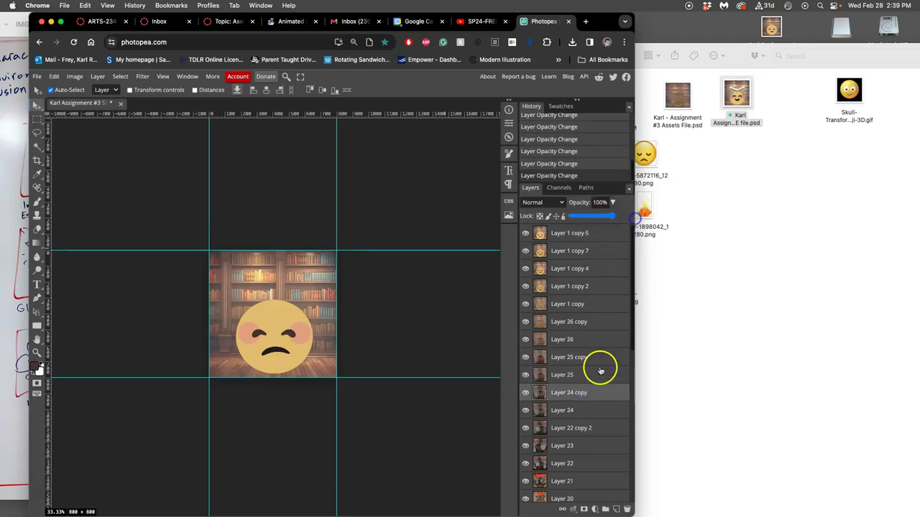
pyautogui.click(585, 415)
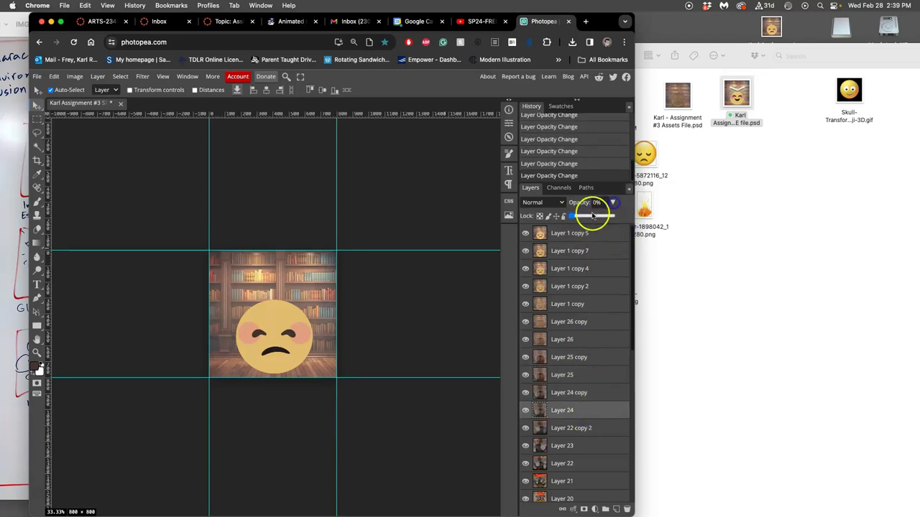
pyautogui.moveTo(593, 215); pyautogui.dragTo(597, 220)
pyautogui.click(595, 428)
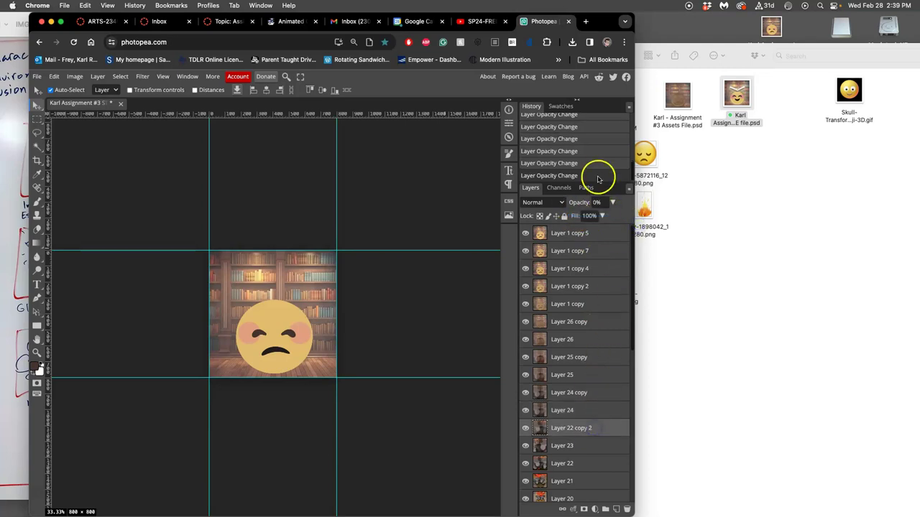
pyautogui.moveTo(574, 219); pyautogui.dragTo(629, 222)
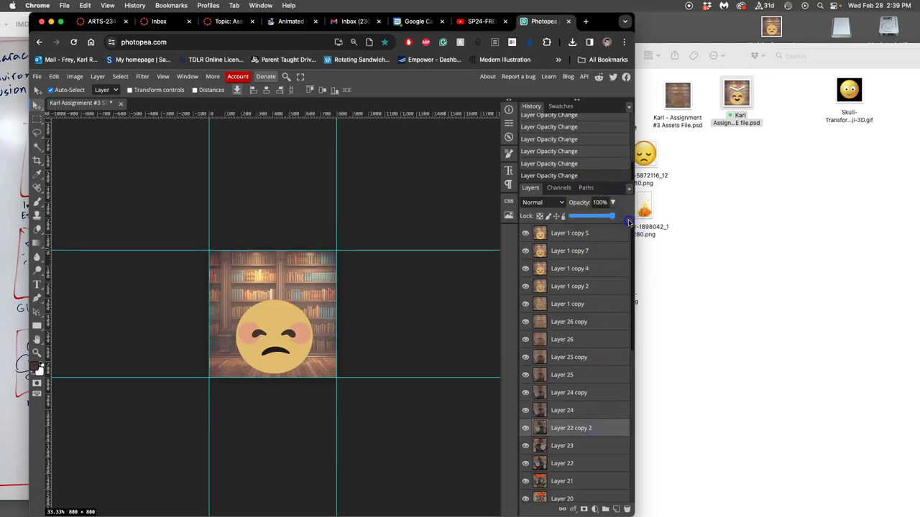
# Step: Set Layer 22 to 6% and Layer 19 to 100% opacity, checking Layers 23, 21 and 20
pyautogui.scroll(-2, 586, 294)
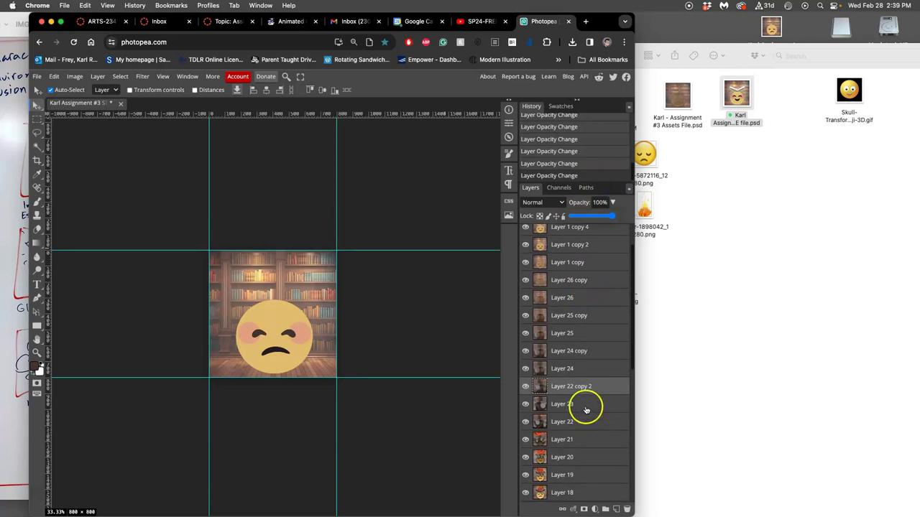
pyautogui.click(586, 405)
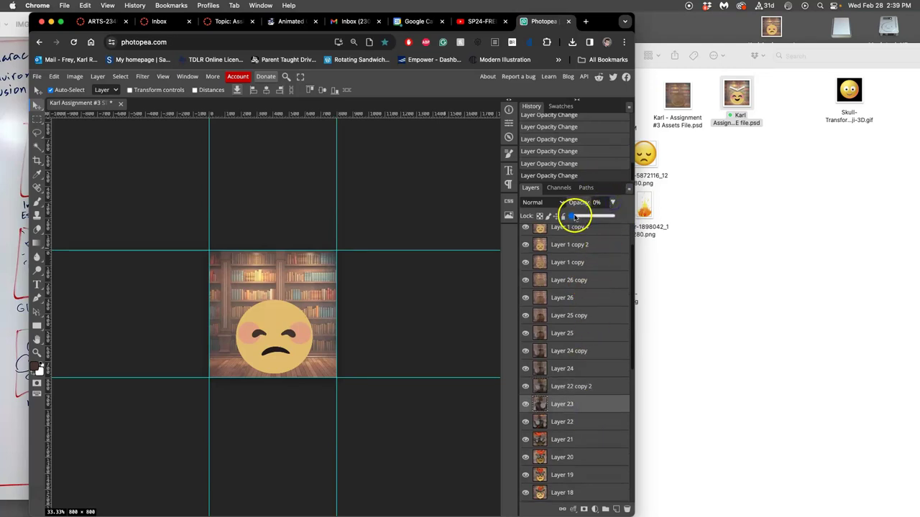
pyautogui.click(576, 422)
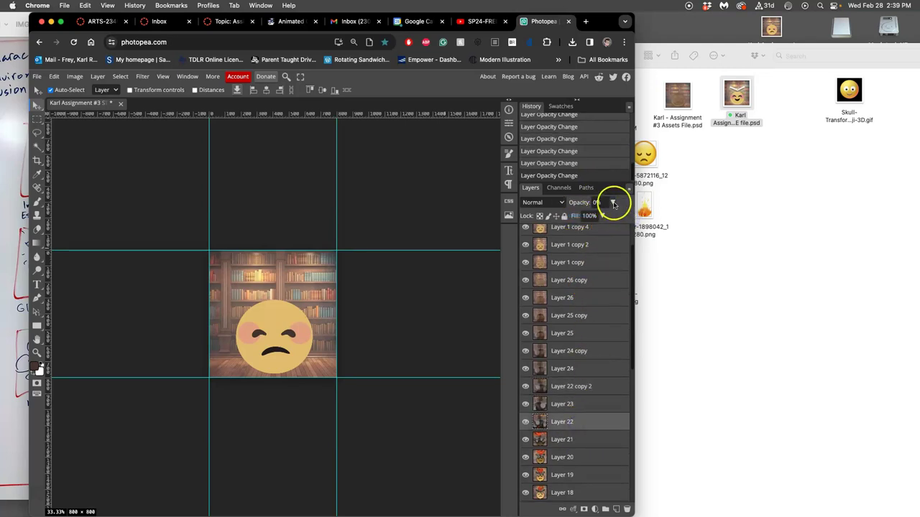
pyautogui.moveTo(589, 218); pyautogui.dragTo(575, 217)
pyautogui.click(579, 442)
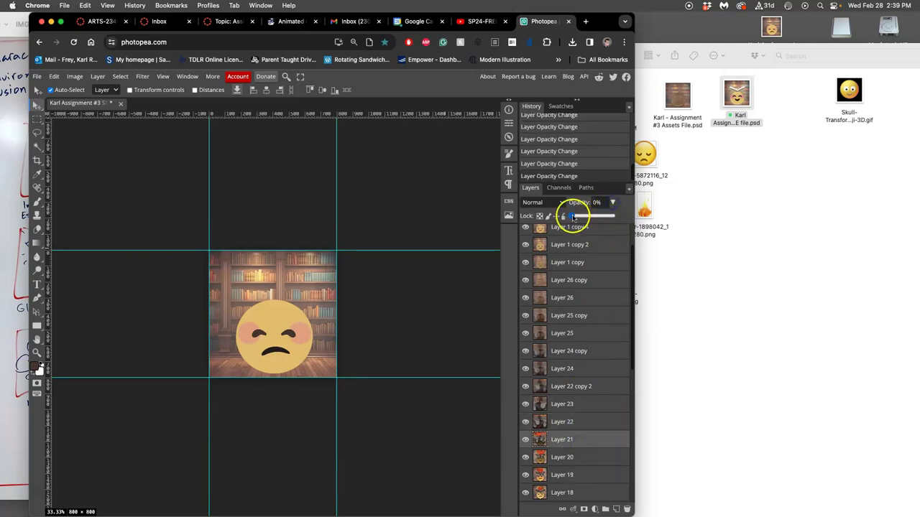
pyautogui.click(584, 455)
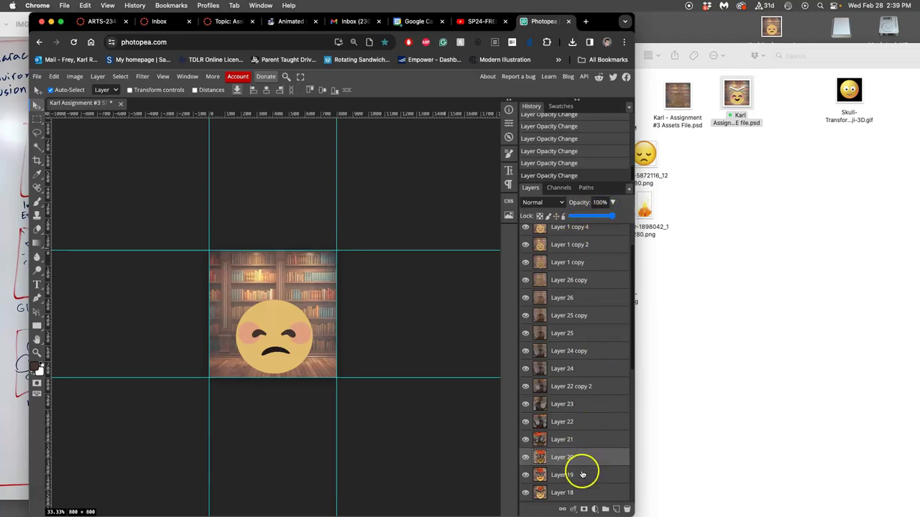
pyautogui.click(582, 473)
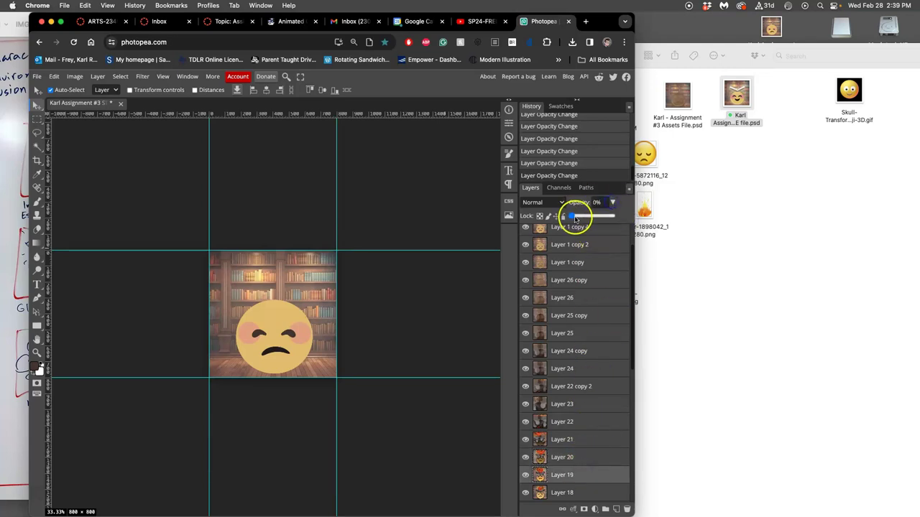
pyautogui.moveTo(575, 217); pyautogui.dragTo(615, 216)
# Step: Set Layer 17 to 74% and Layer 14 to 22% opacity, and adjust Layer 13
pyautogui.scroll(-1, 585, 396)
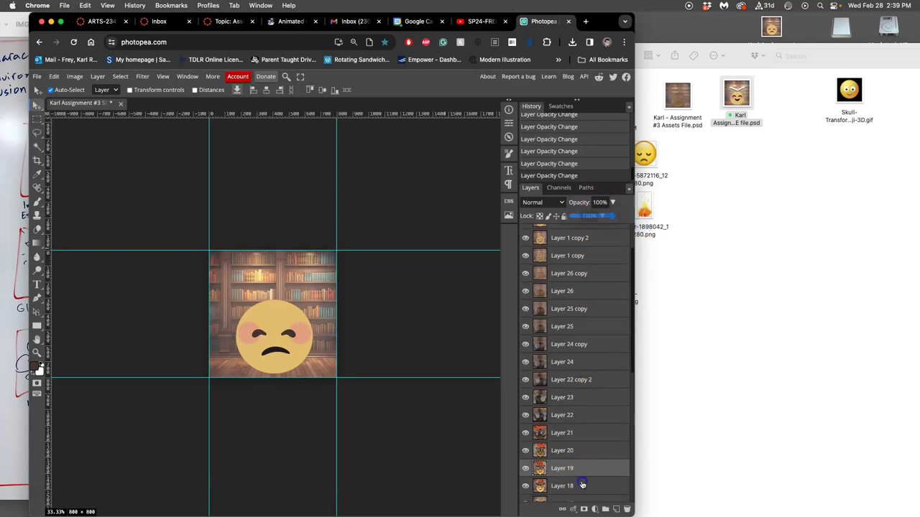
pyautogui.click(582, 485)
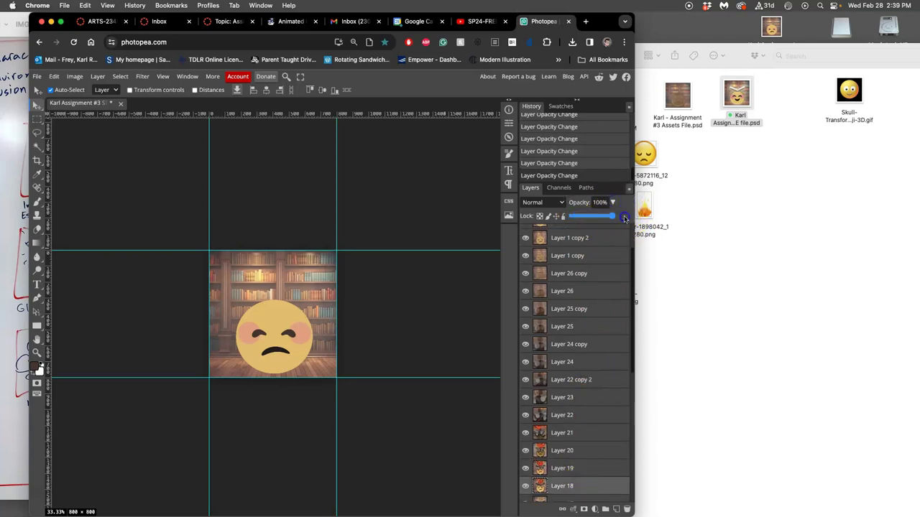
pyautogui.scroll(-3, 596, 395)
pyautogui.click(589, 396)
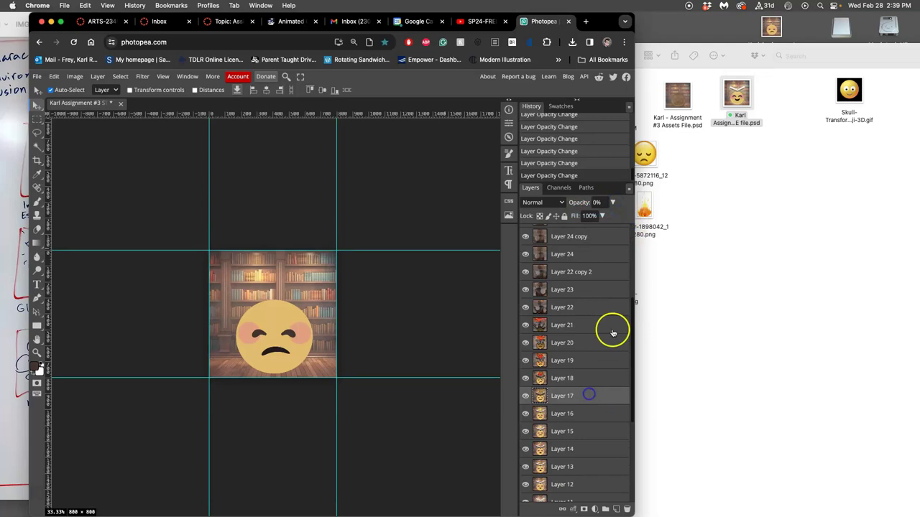
pyautogui.moveTo(582, 219); pyautogui.dragTo(607, 219)
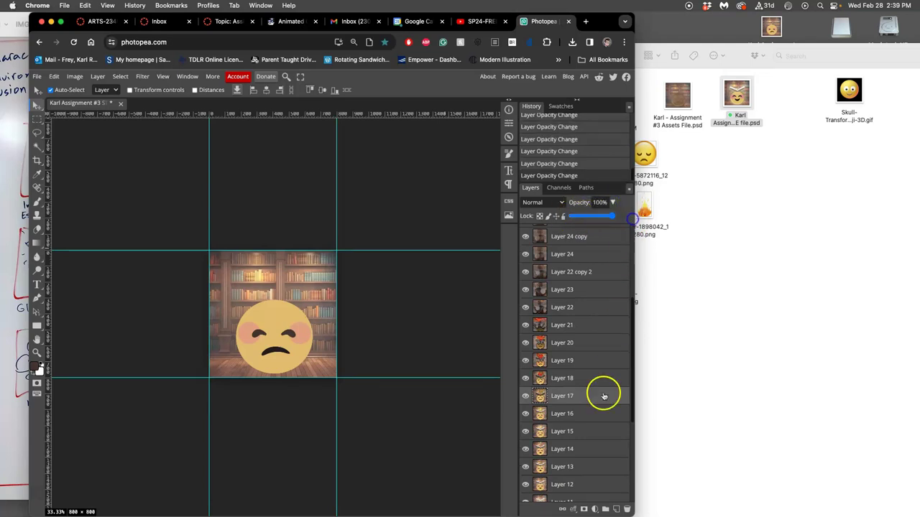
pyautogui.click(593, 413)
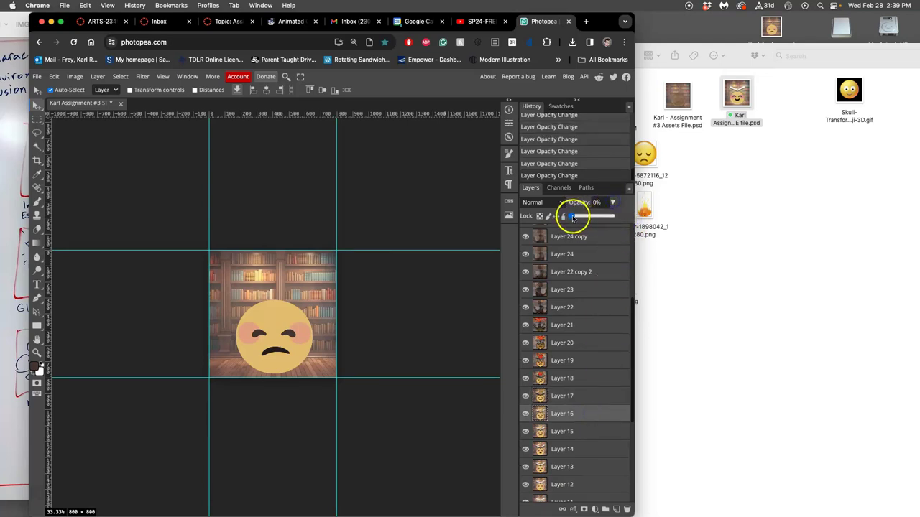
pyautogui.click(593, 434)
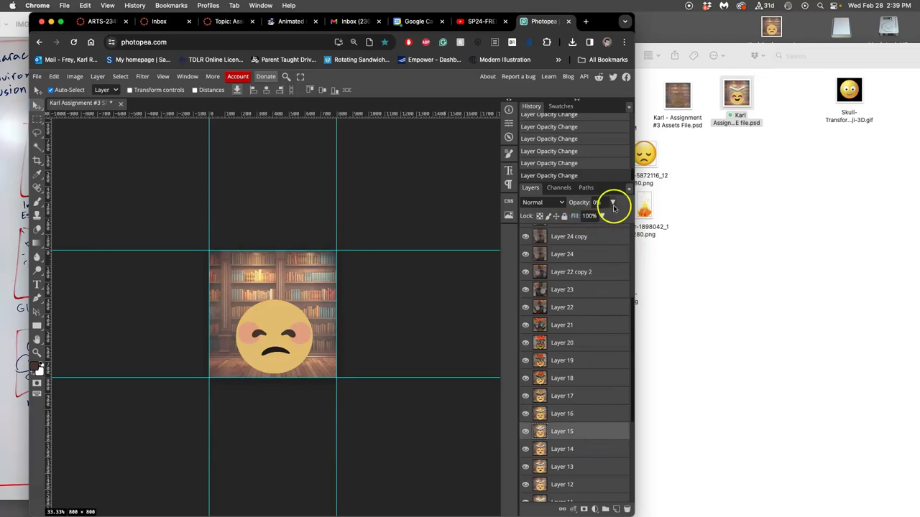
pyautogui.click(587, 449)
pyautogui.moveTo(587, 215); pyautogui.dragTo(586, 219)
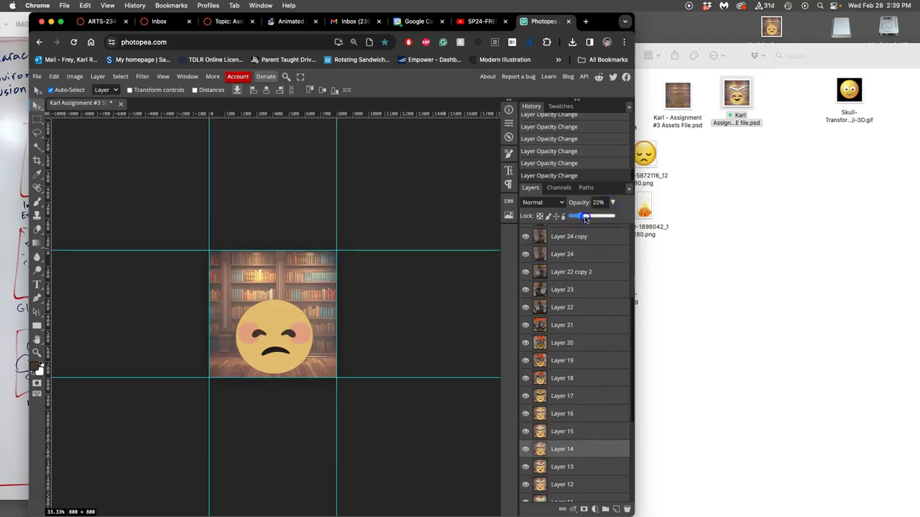
pyautogui.click(584, 467)
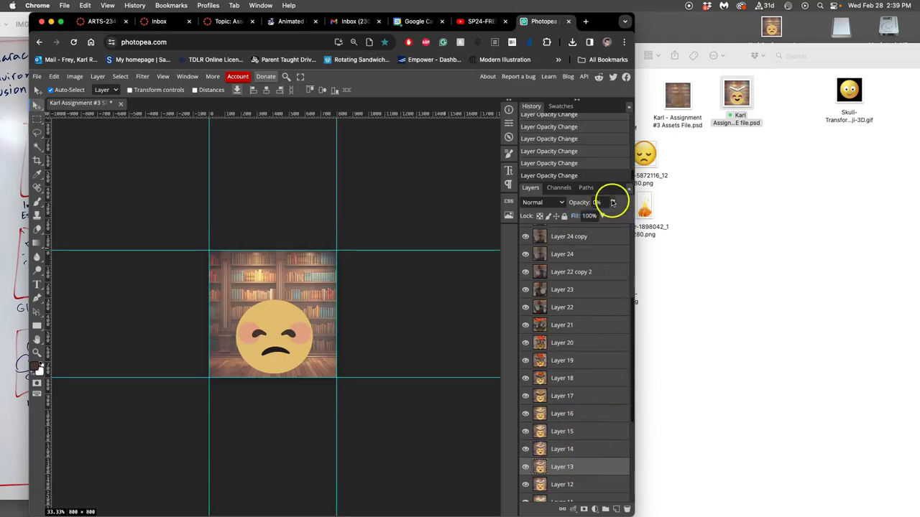
pyautogui.moveTo(582, 218); pyautogui.dragTo(615, 216)
# Step: Check the opacity of Layers 12 through 4 and Layer 7
pyautogui.scroll(-1, 594, 371)
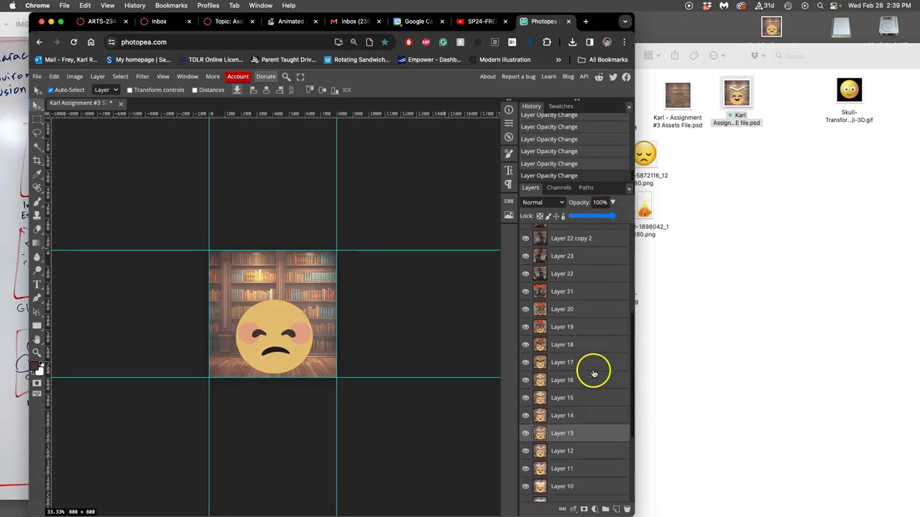
pyautogui.click(584, 450)
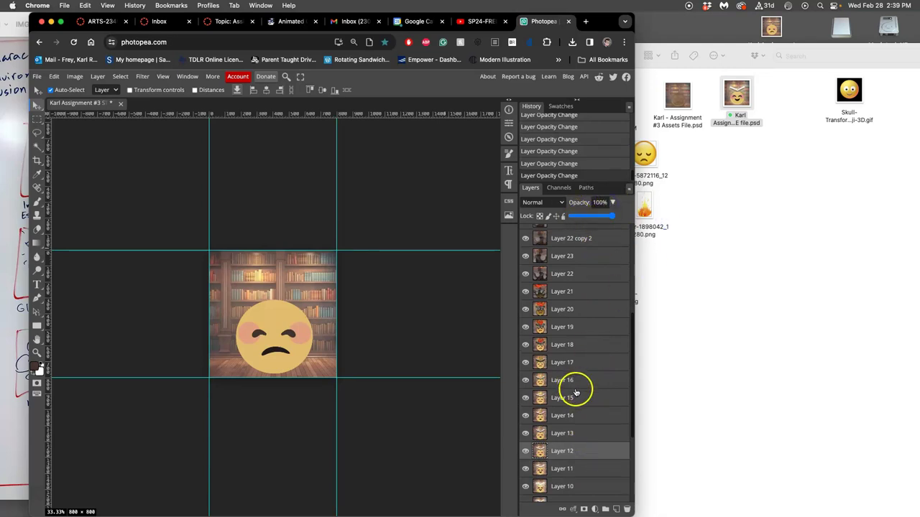
pyautogui.scroll(-3, 579, 397)
pyautogui.scroll(-1, 581, 395)
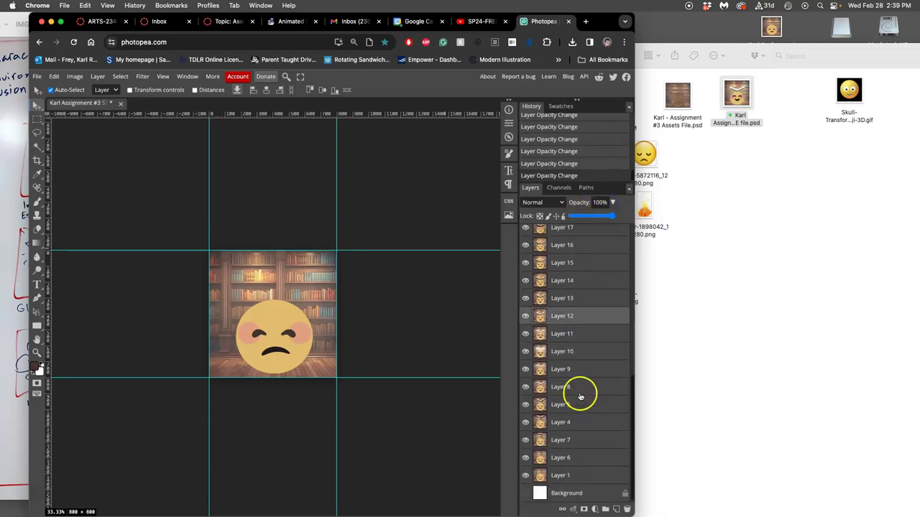
pyautogui.click(589, 333)
pyautogui.click(585, 348)
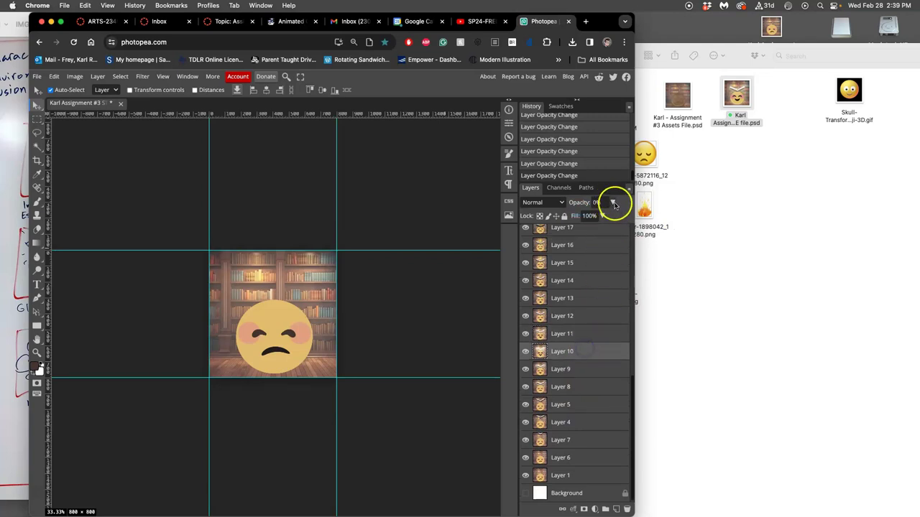
pyautogui.click(592, 370)
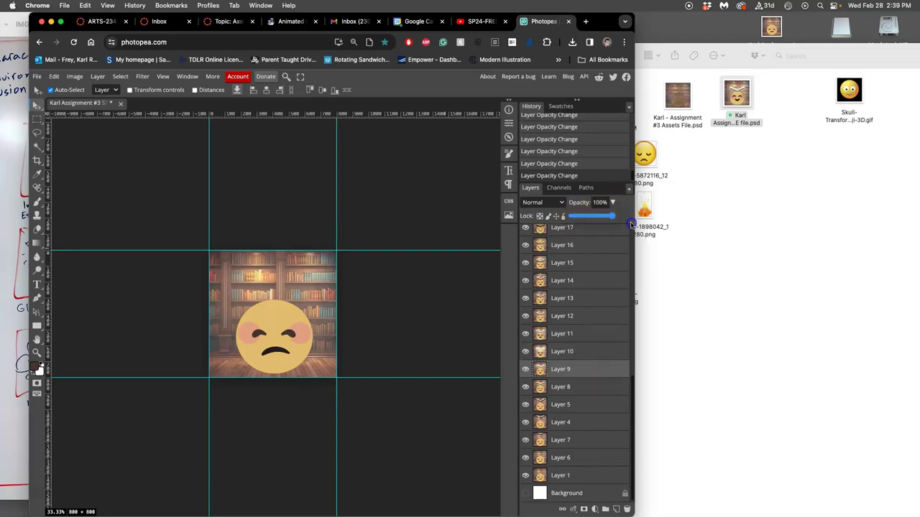
pyautogui.click(590, 384)
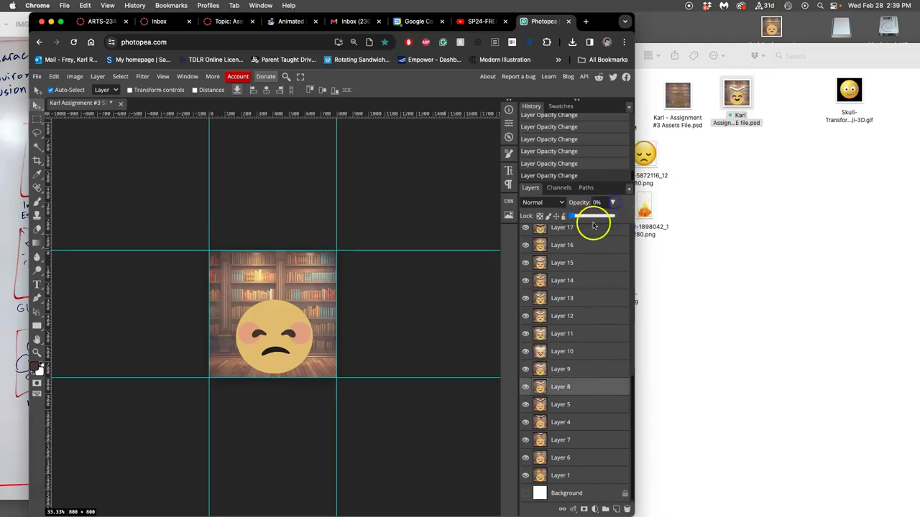
pyautogui.click(576, 406)
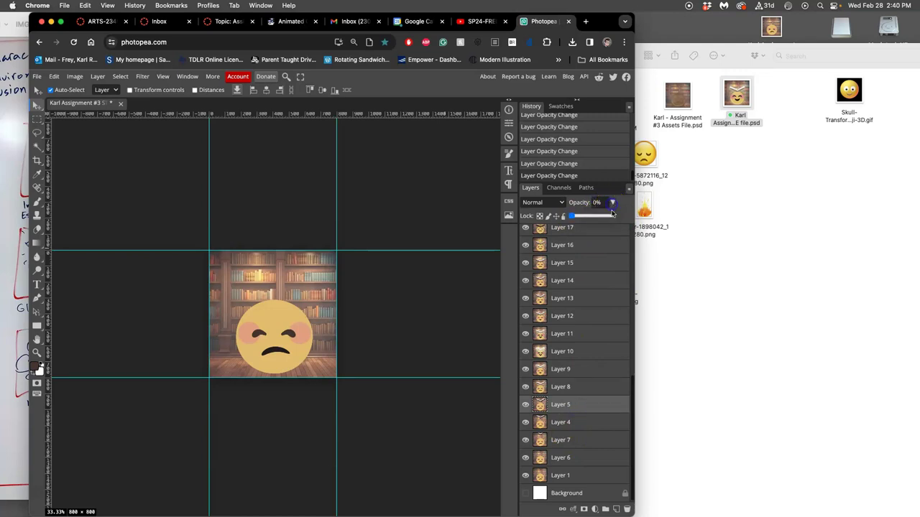
pyautogui.click(583, 421)
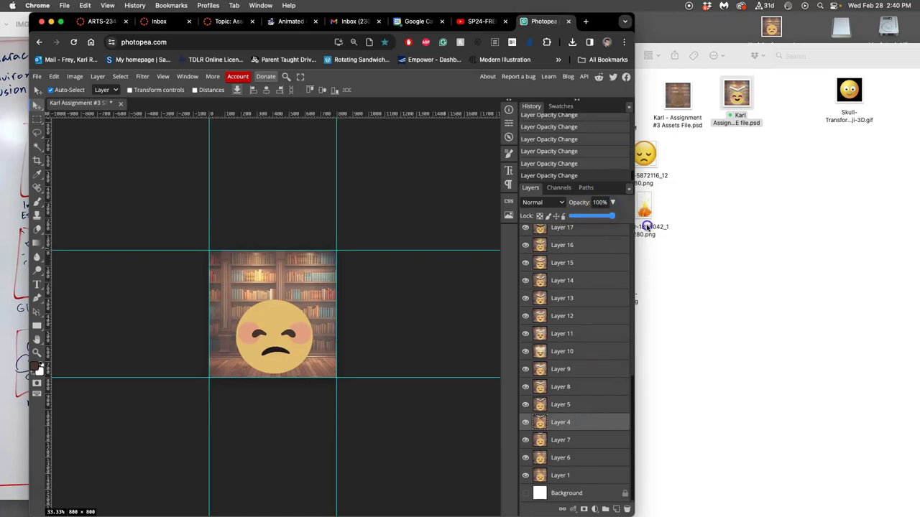
pyautogui.click(585, 439)
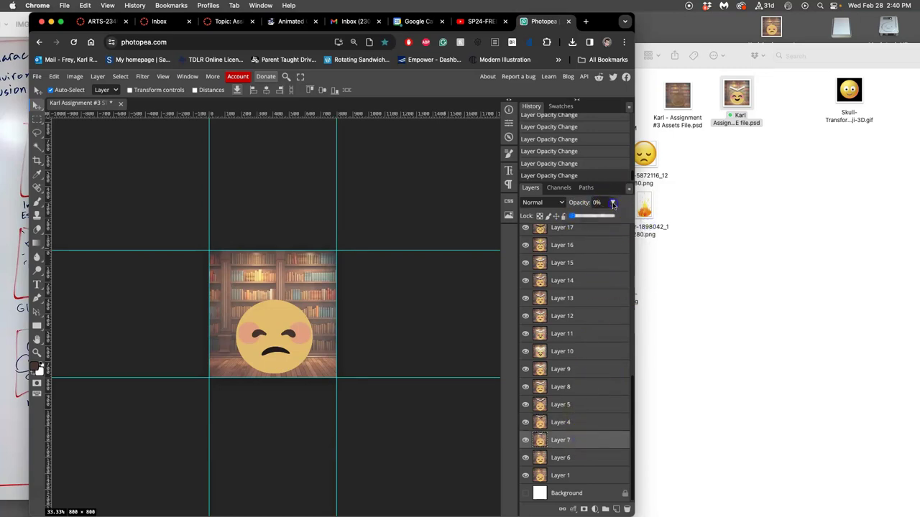
# Step: Raise Layer 6 and Layer 1 to 100% opacity
pyautogui.click(586, 453)
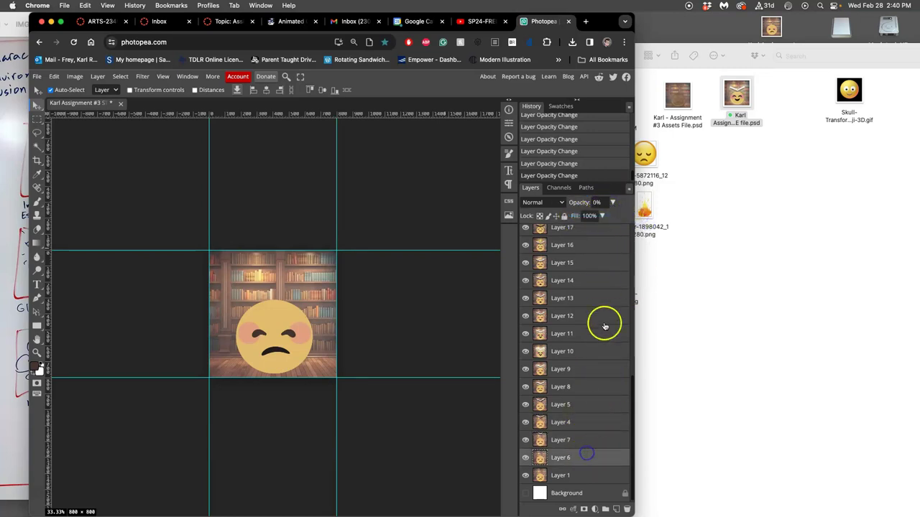
pyautogui.click(612, 201)
pyautogui.moveTo(577, 216); pyautogui.dragTo(615, 216)
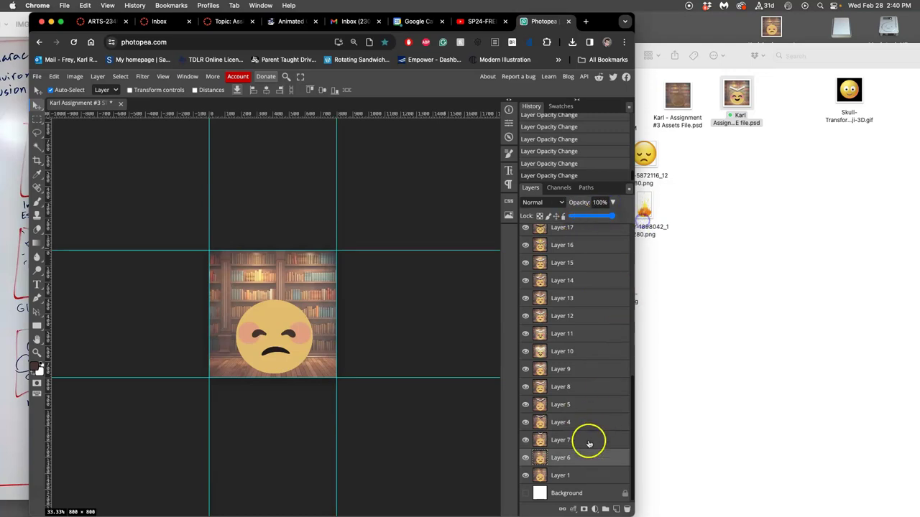
pyautogui.click(582, 473)
pyautogui.click(612, 202)
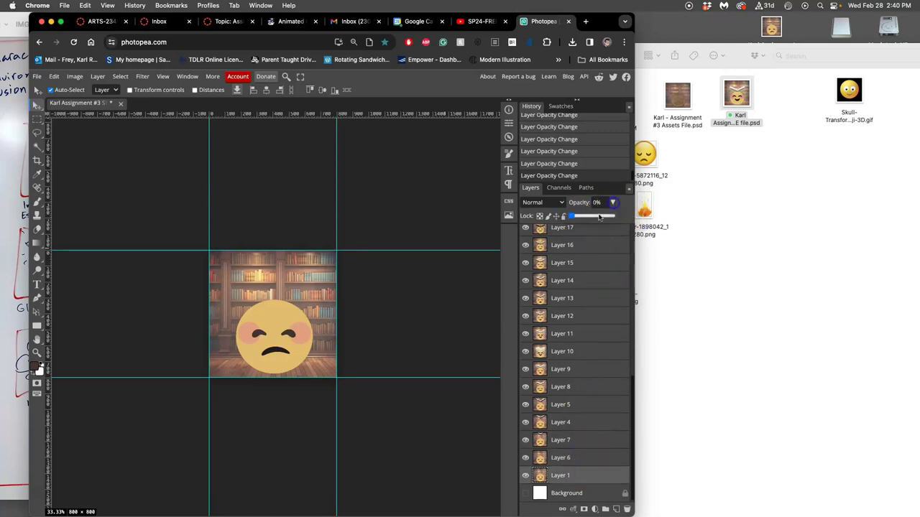
pyautogui.moveTo(575, 215); pyautogui.dragTo(616, 215)
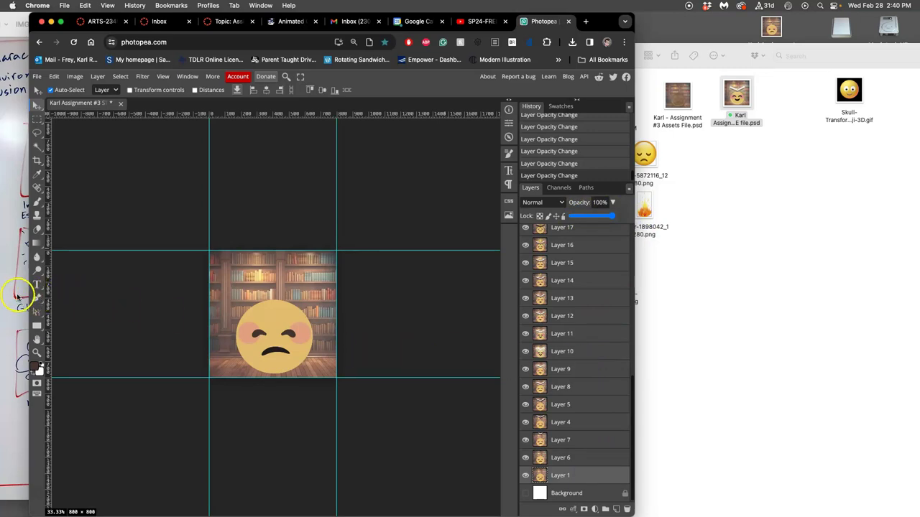
# Step: Compare against the whiteboard storyboard sketch and toggle a lower frame layer's visibility
pyautogui.click(17, 294)
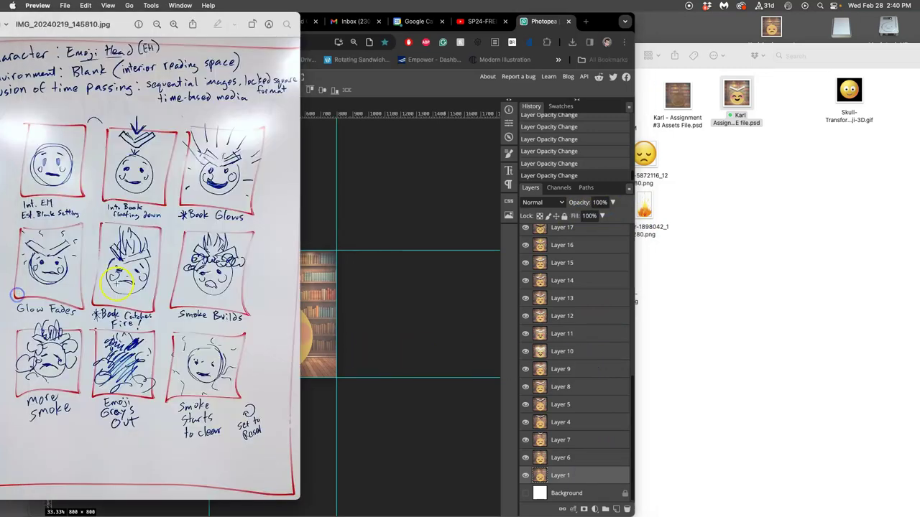
pyautogui.click(388, 316)
pyautogui.scroll(2, 559, 309)
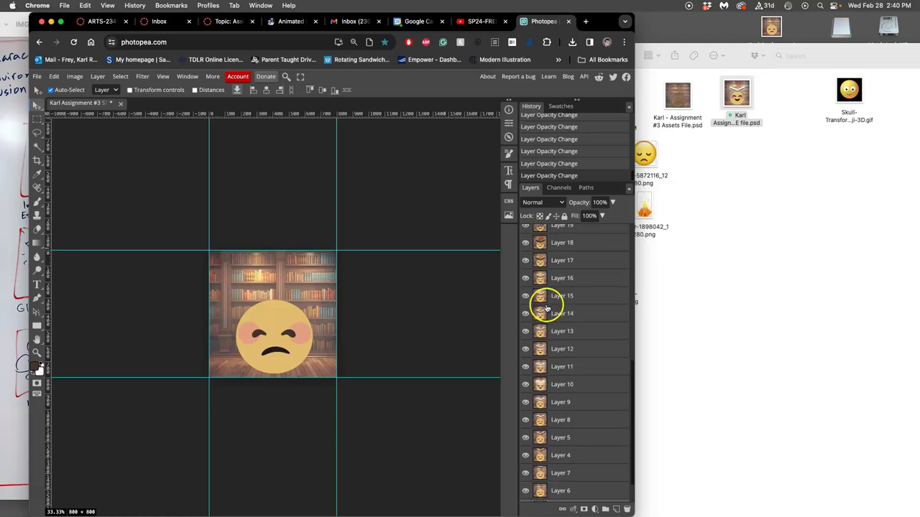
pyautogui.scroll(-2, 544, 304)
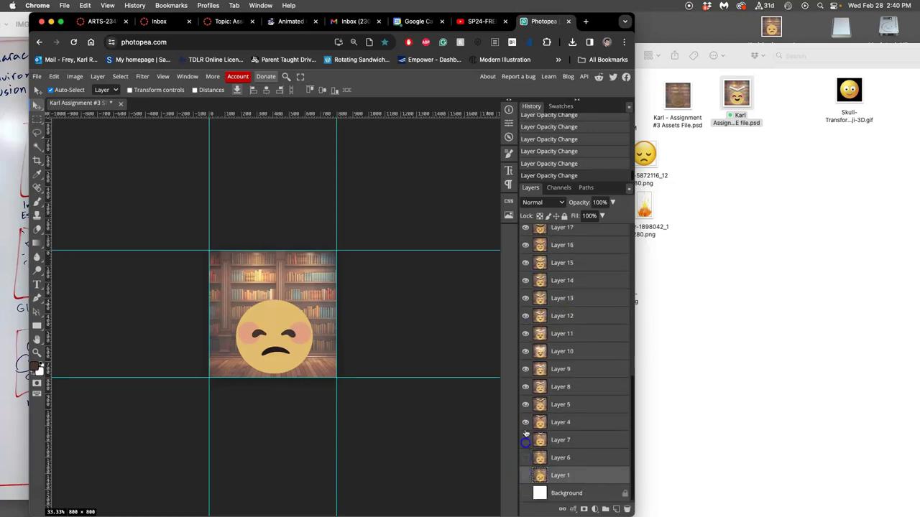
pyautogui.scroll(4, 587, 343)
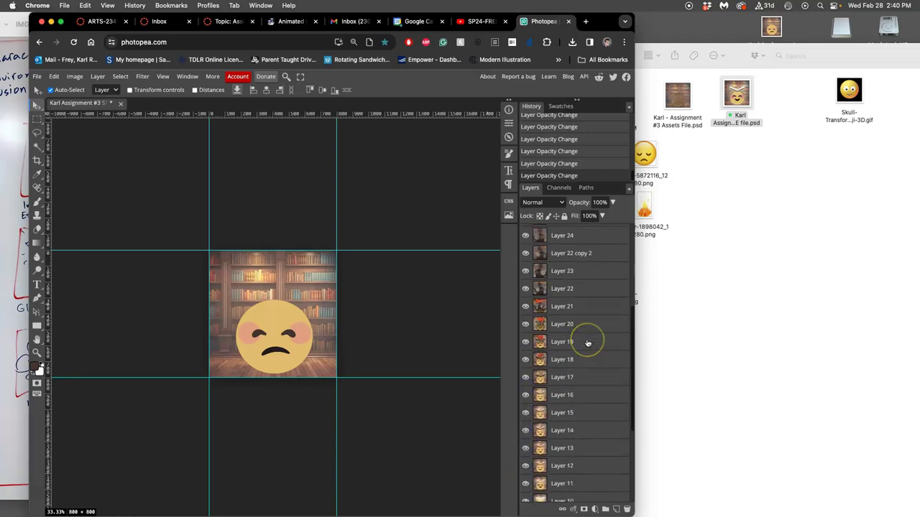
pyautogui.scroll(-3, 587, 343)
pyautogui.click(526, 388)
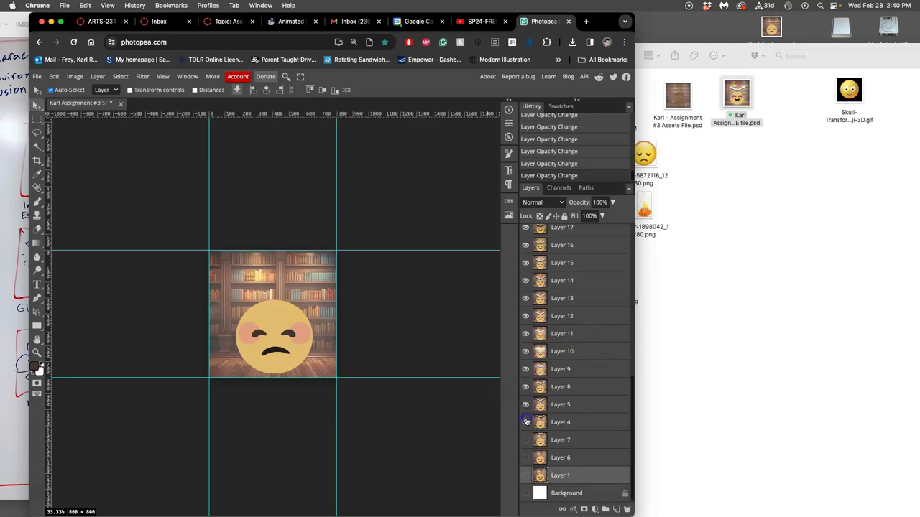
# Step: Hide Layer 1 copies 7, 4, 2 and 5, Layers 25 copy, 25, 22 copy 2 and 23
pyautogui.scroll(8, 575, 394)
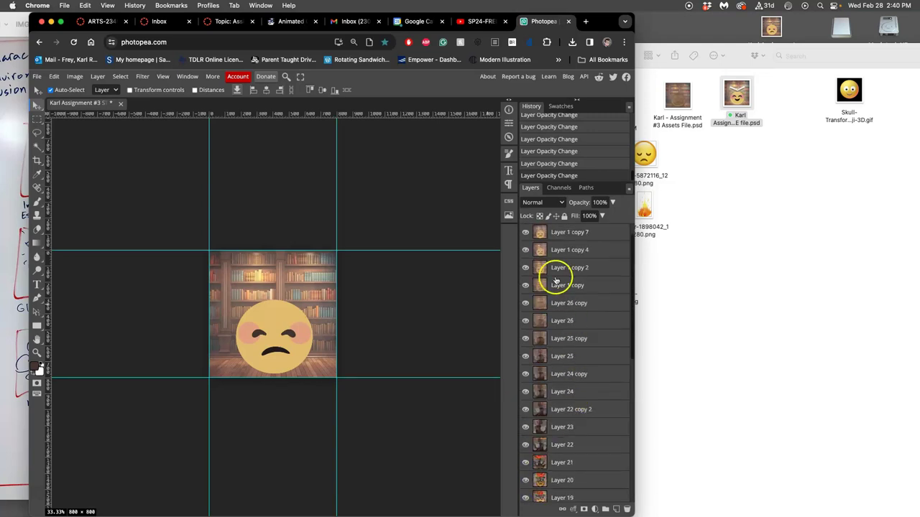
pyautogui.click(527, 232)
pyautogui.moveTo(527, 250); pyautogui.dragTo(525, 278)
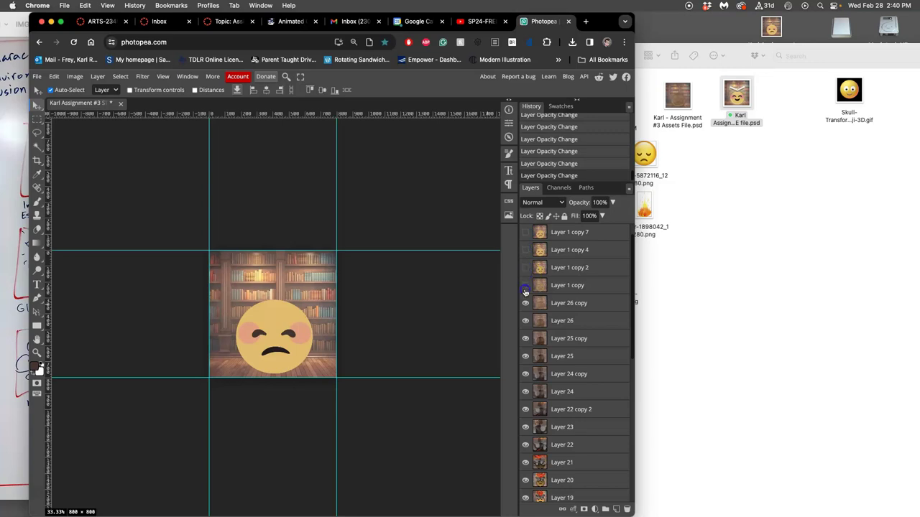
pyautogui.moveTo(527, 340); pyautogui.dragTo(525, 358)
pyautogui.click(526, 411)
pyautogui.scroll(1, 559, 374)
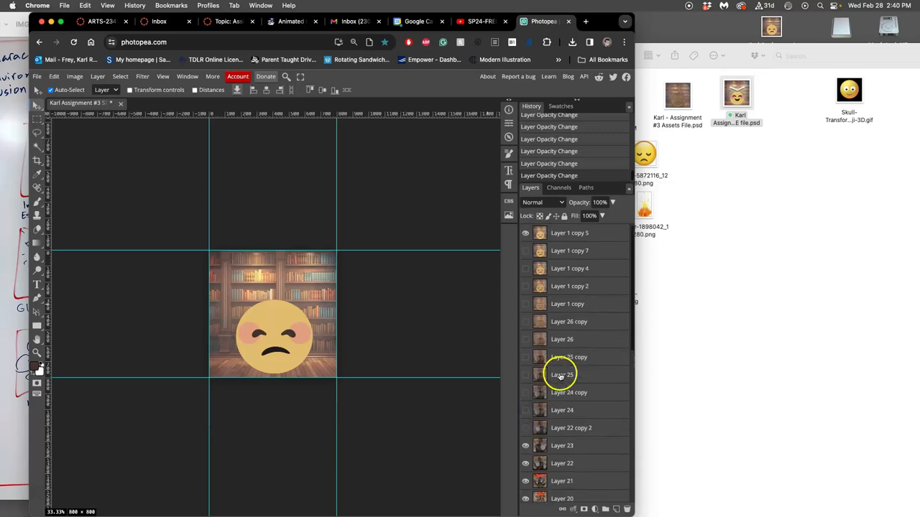
pyautogui.click(527, 234)
pyautogui.scroll(-3, 544, 318)
pyautogui.click(525, 388)
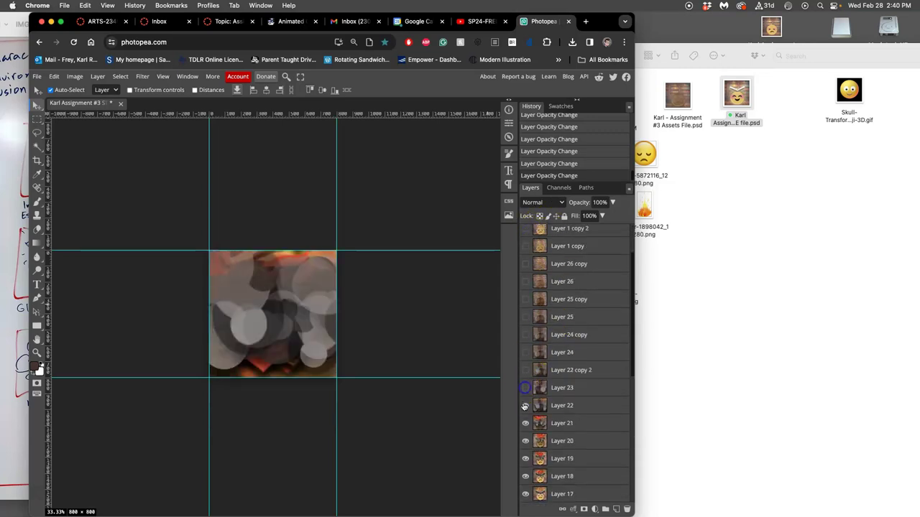
# Step: Preview Layer 22, then hide Layers 22, 21, 20 and 19
pyautogui.click(524, 406)
pyautogui.click(526, 407)
pyautogui.click(525, 423)
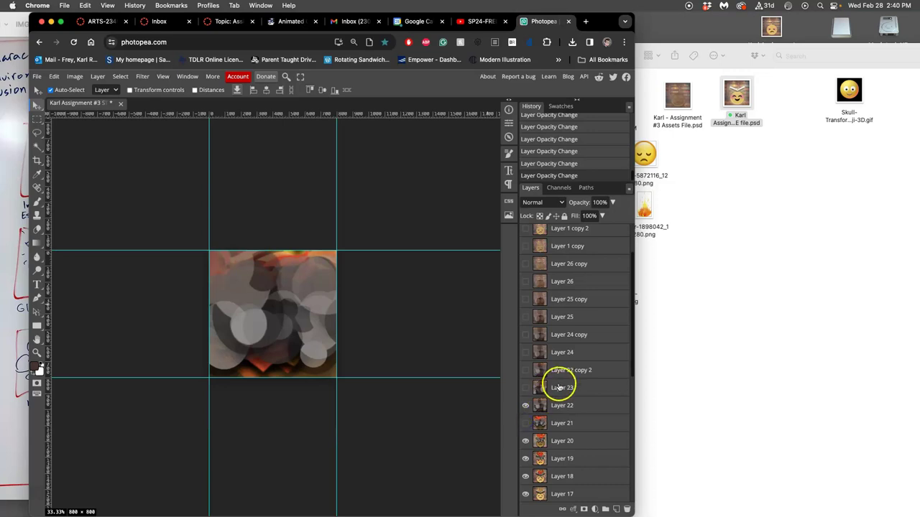
pyautogui.click(525, 405)
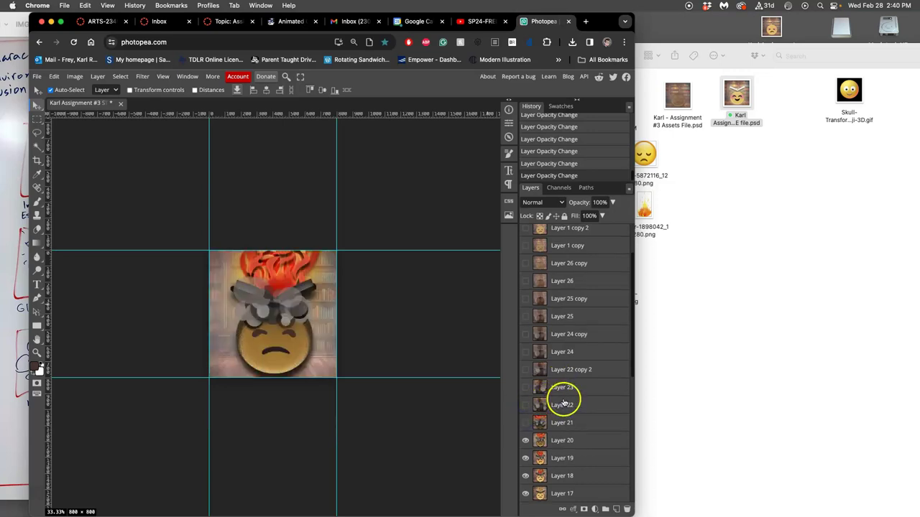
pyautogui.scroll(-3, 563, 396)
pyautogui.click(525, 376)
pyautogui.click(525, 394)
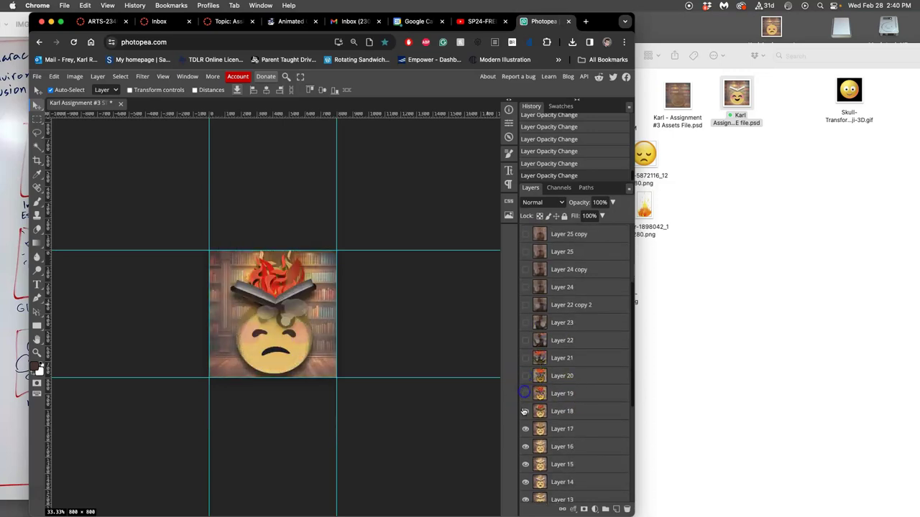
# Step: Hide Layer 18 while keeping Layers 17 and 16 visible
pyautogui.click(526, 411)
pyautogui.click(525, 429)
pyautogui.click(526, 447)
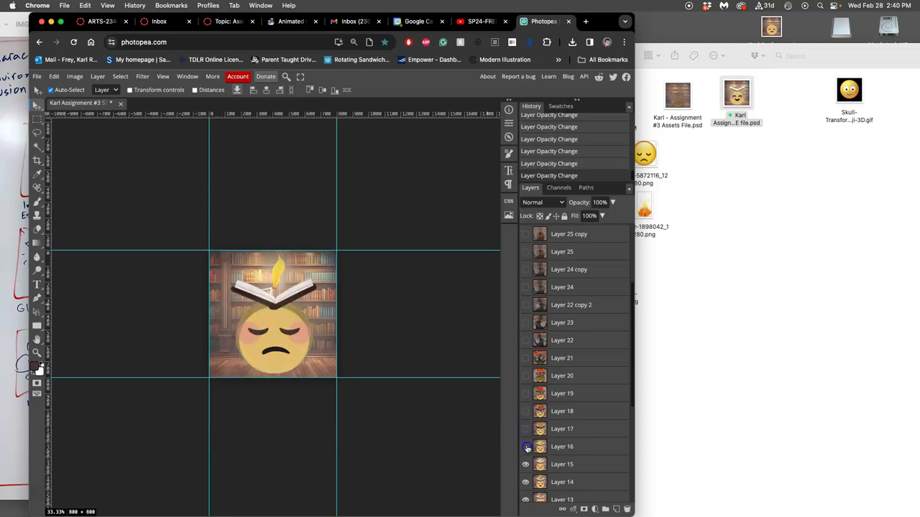
pyautogui.scroll(-1, 564, 407)
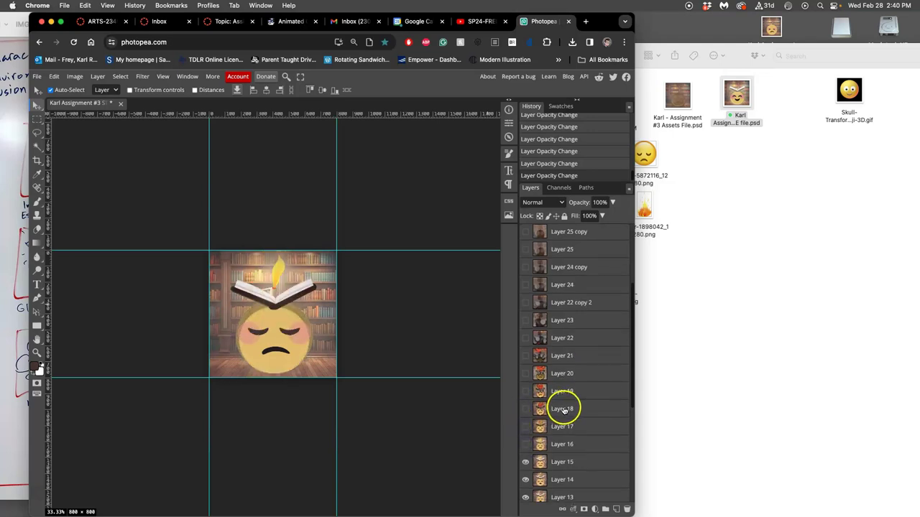
pyautogui.click(525, 436)
pyautogui.click(526, 419)
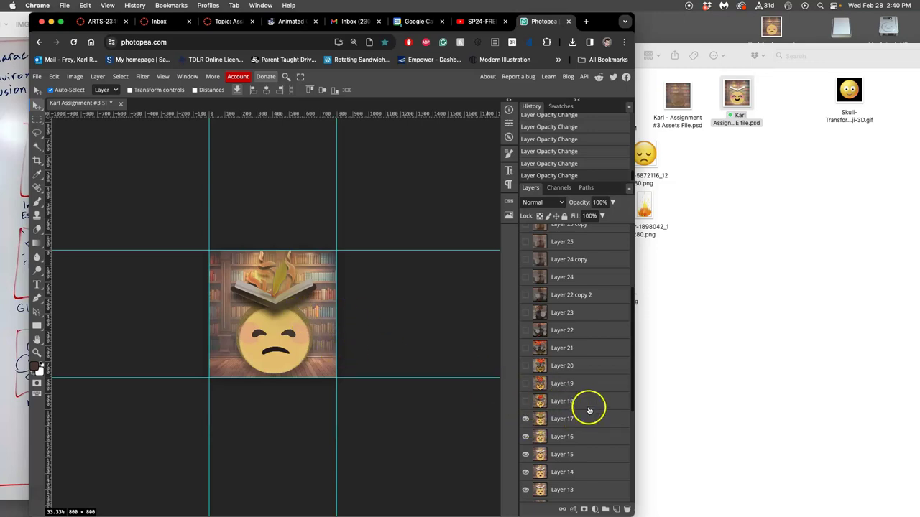
pyautogui.scroll(-3, 589, 410)
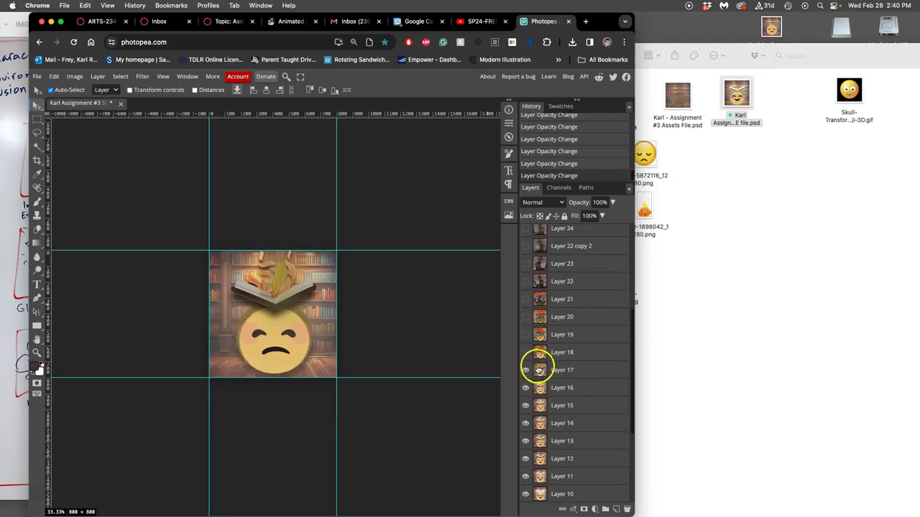
# Step: Give Layer 17 a yellow colour label, then move the Chrome window right
pyautogui.rightClick(527, 366)
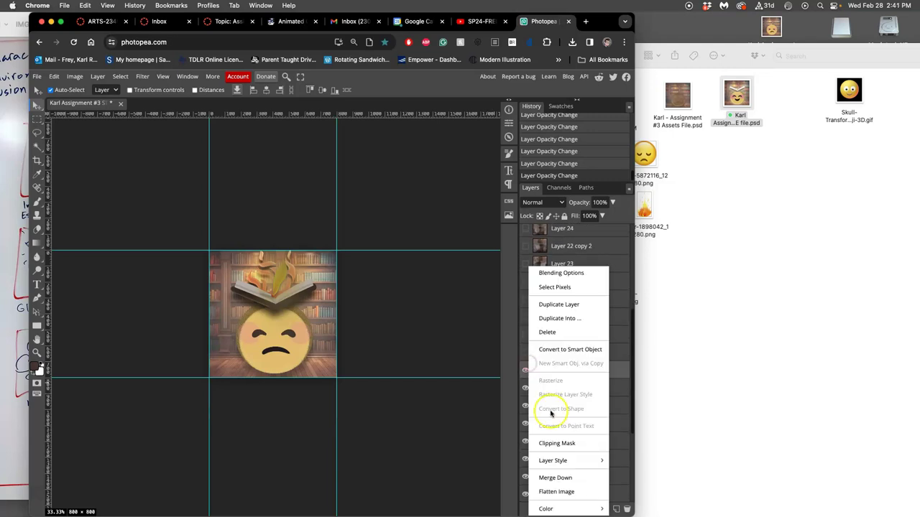
pyautogui.moveTo(565, 509)
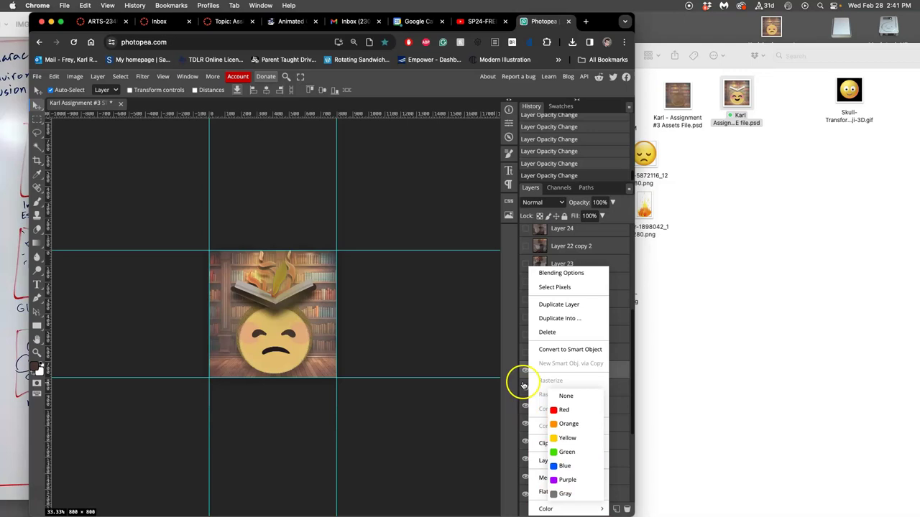
pyautogui.click(568, 436)
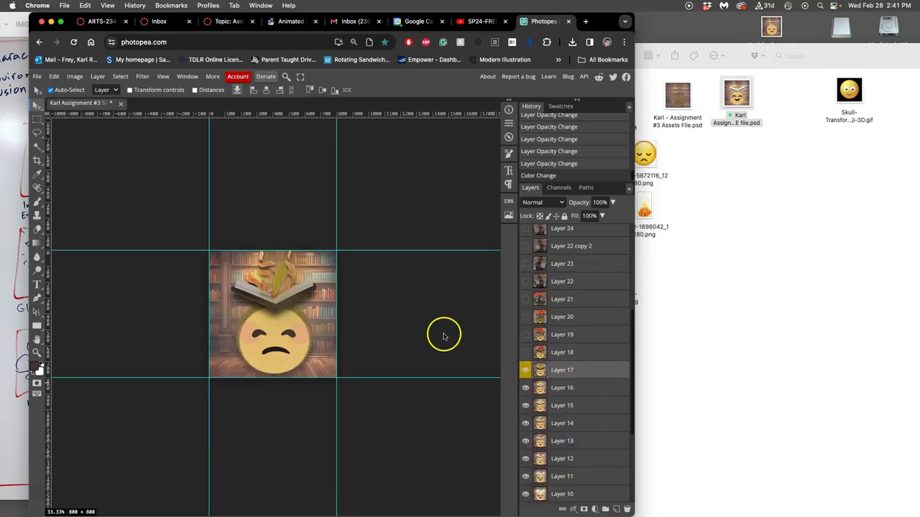
pyautogui.moveTo(606, 25); pyautogui.dragTo(722, 16)
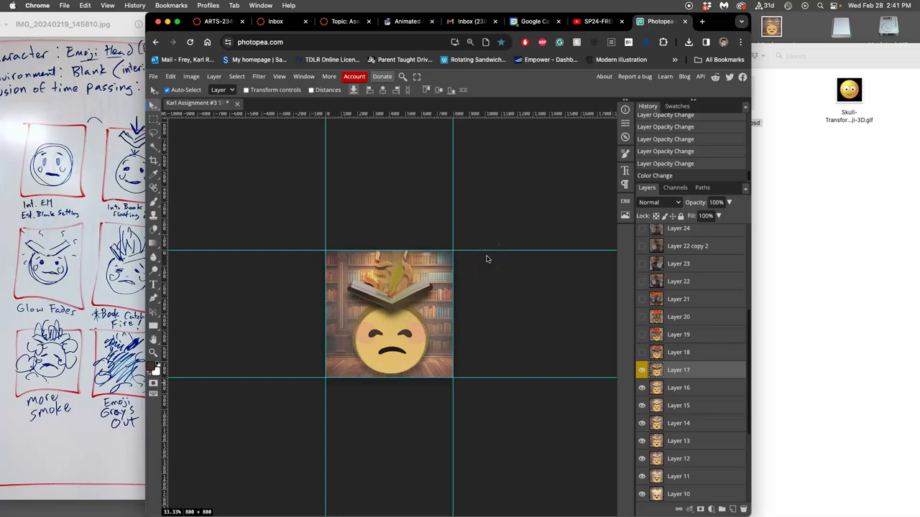
# Step: Check the storyboard sketch, zoom the document out to 25%, and widen the Chrome window
pyautogui.click(73, 205)
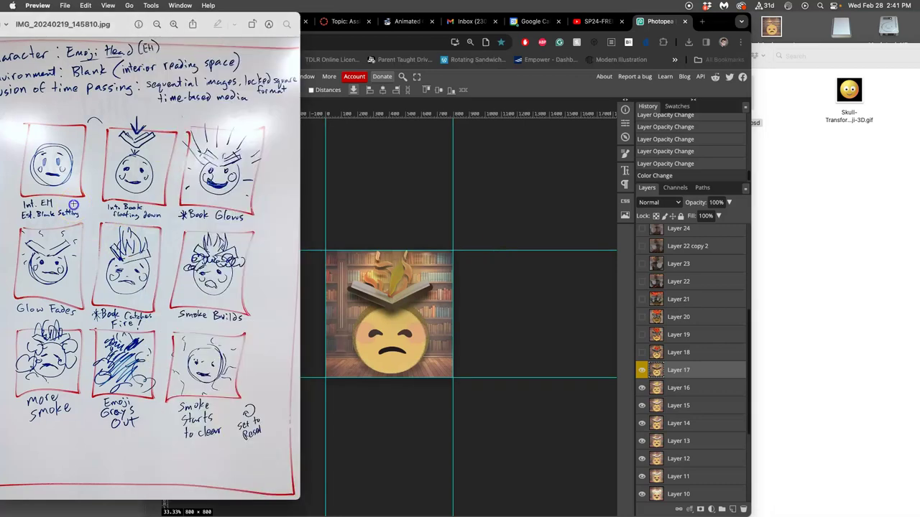
pyautogui.click(477, 185)
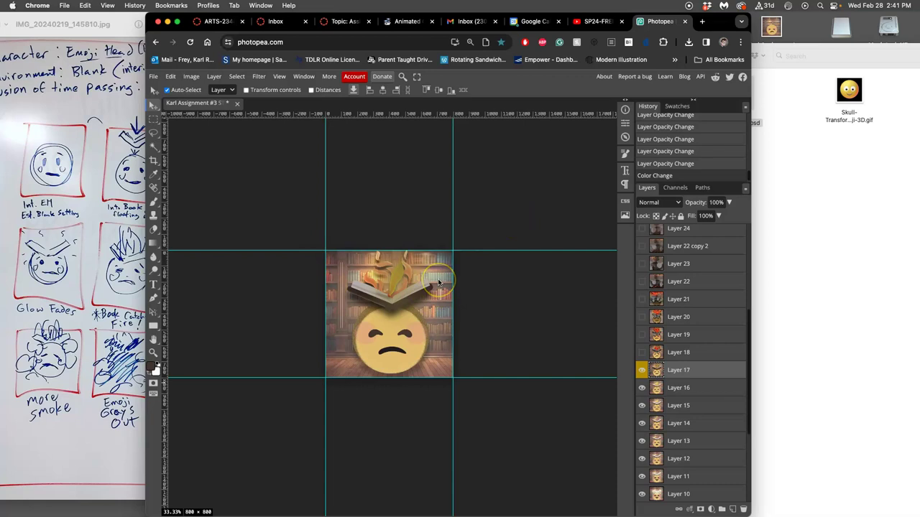
pyautogui.press('super+minus')
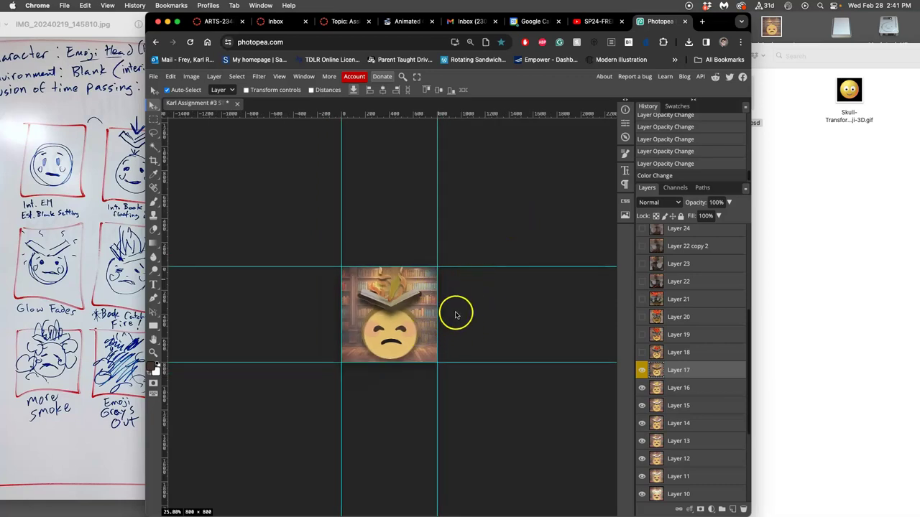
pyautogui.scroll(-2, 455, 315)
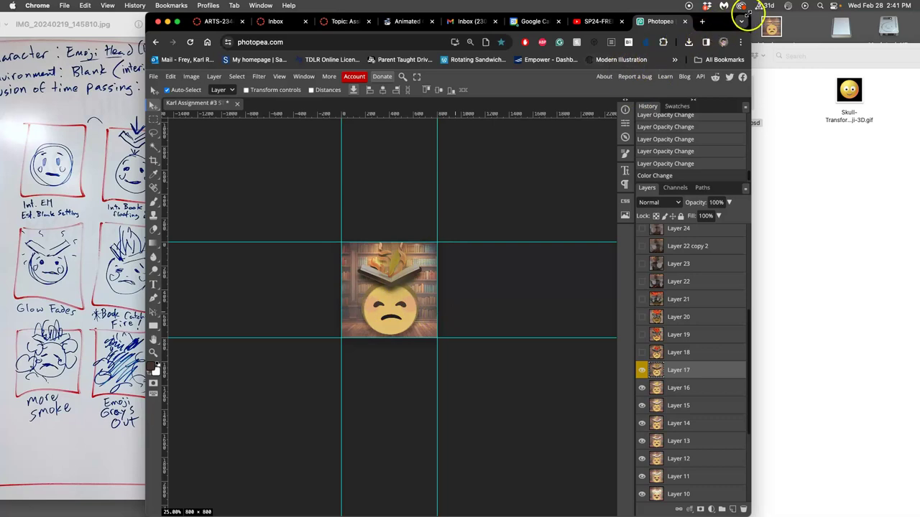
pyautogui.moveTo(756, 10); pyautogui.dragTo(913, 12)
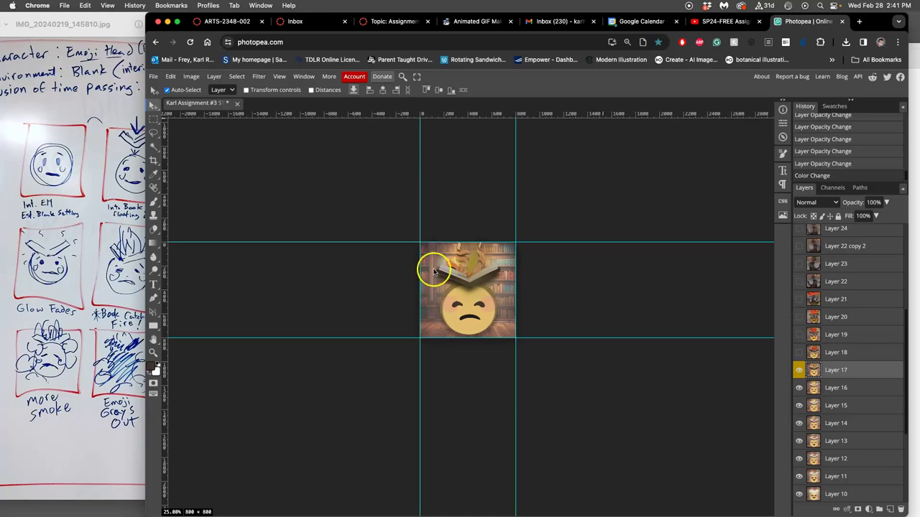
# Step: Resize the canvas in inches to 30 × 40 (3000 × 4000 px) and zoom to fit
pyautogui.click(193, 77)
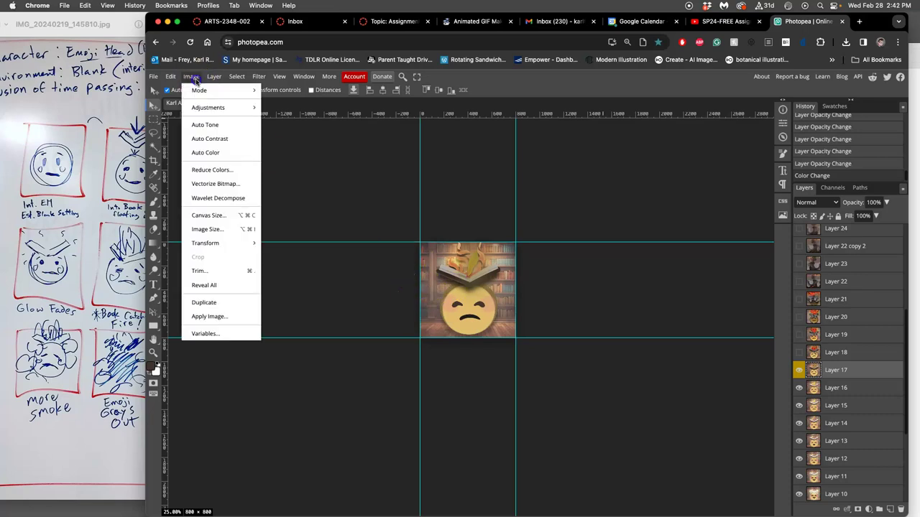
pyautogui.click(211, 214)
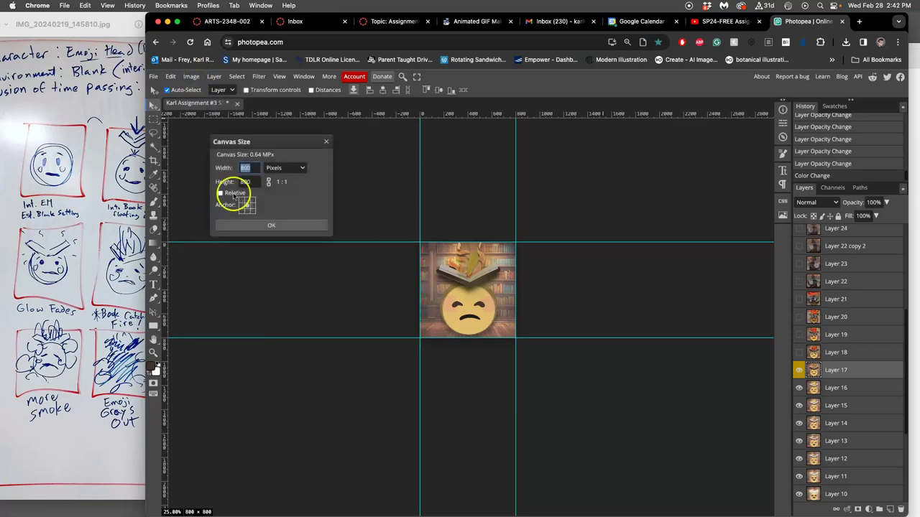
pyautogui.click(278, 168)
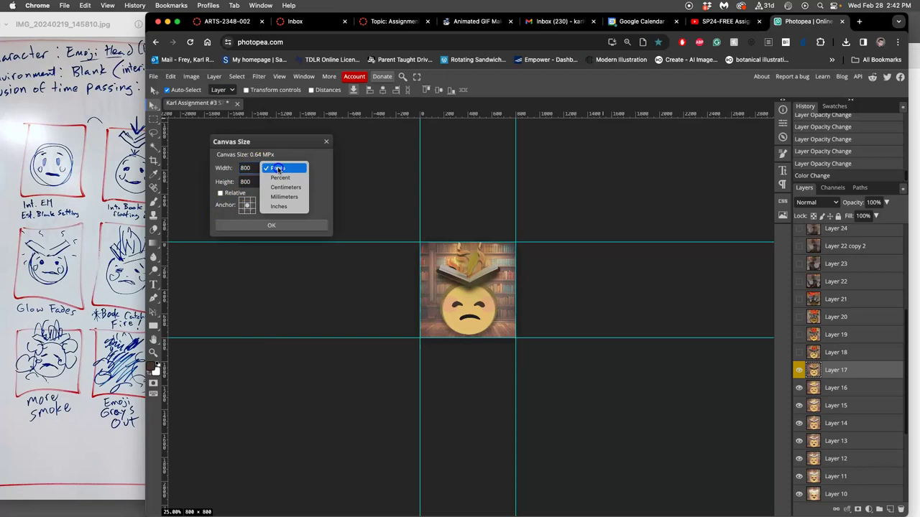
pyautogui.click(278, 207)
pyautogui.moveTo(255, 169); pyautogui.dragTo(232, 181)
pyautogui.write('40')
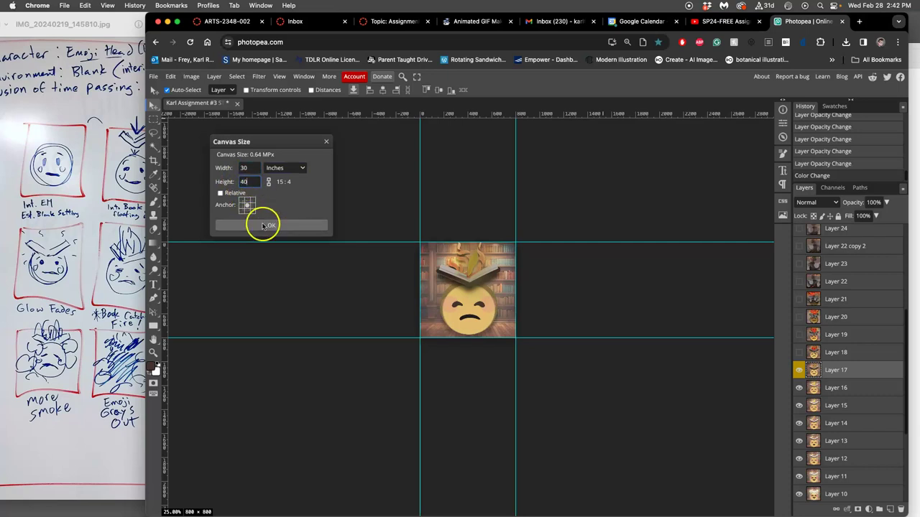
pyautogui.click(263, 225)
pyautogui.press('super+minus')
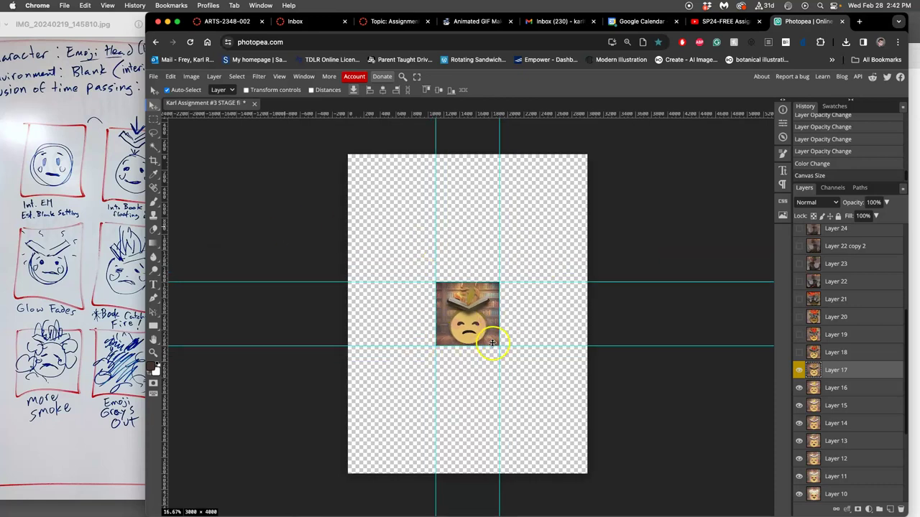
# Step: Select and show the Background layer, then add a new layer above it
pyautogui.hscroll(3, 507, 329)
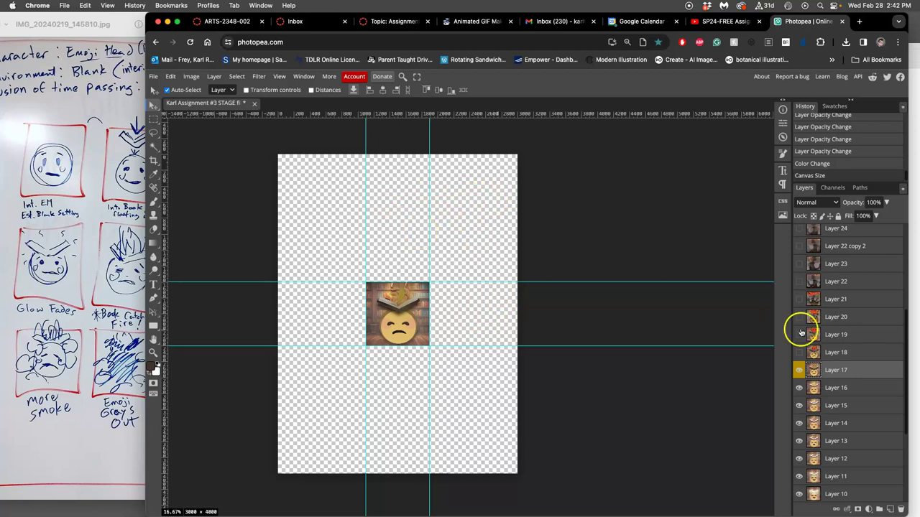
pyautogui.scroll(-3, 872, 366)
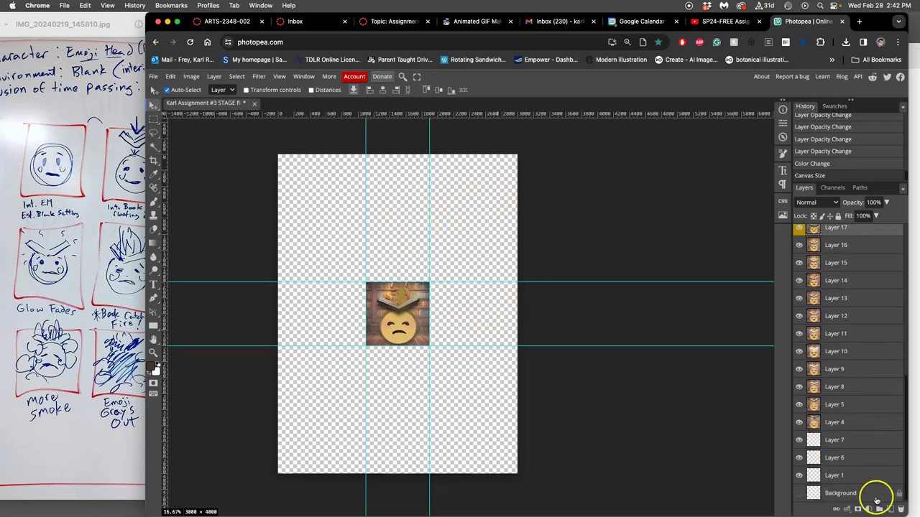
pyautogui.click(869, 493)
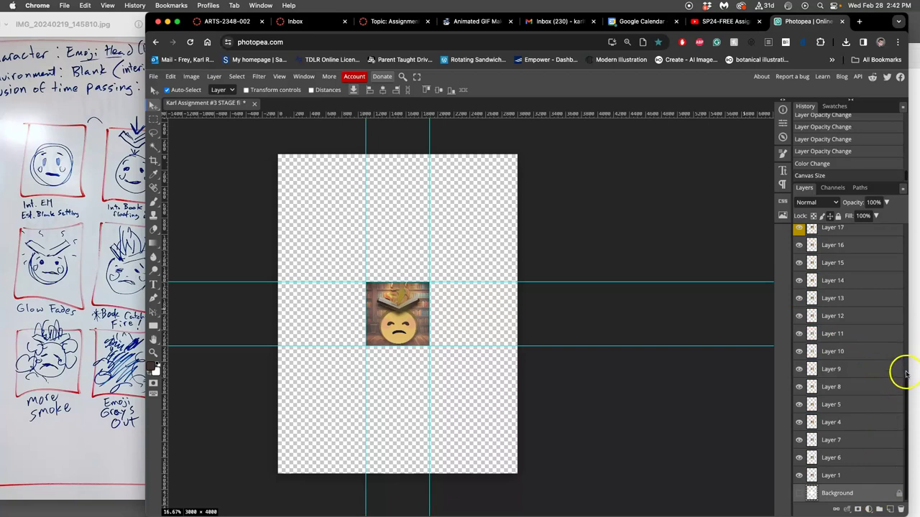
pyautogui.scroll(5, 902, 432)
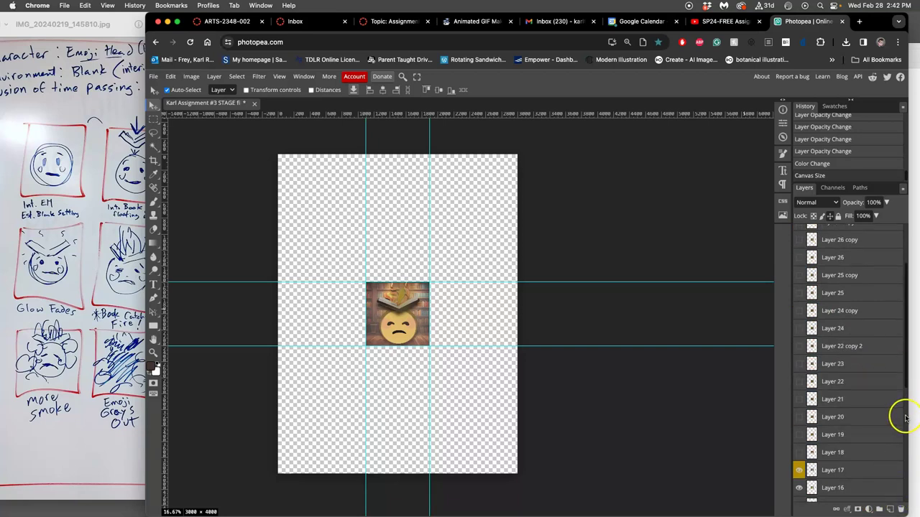
pyautogui.scroll(-5, 903, 421)
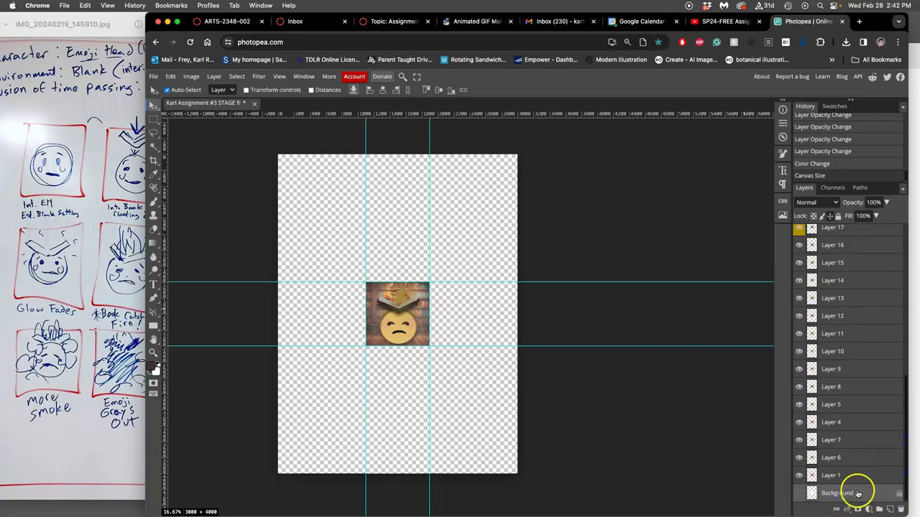
pyautogui.click(798, 492)
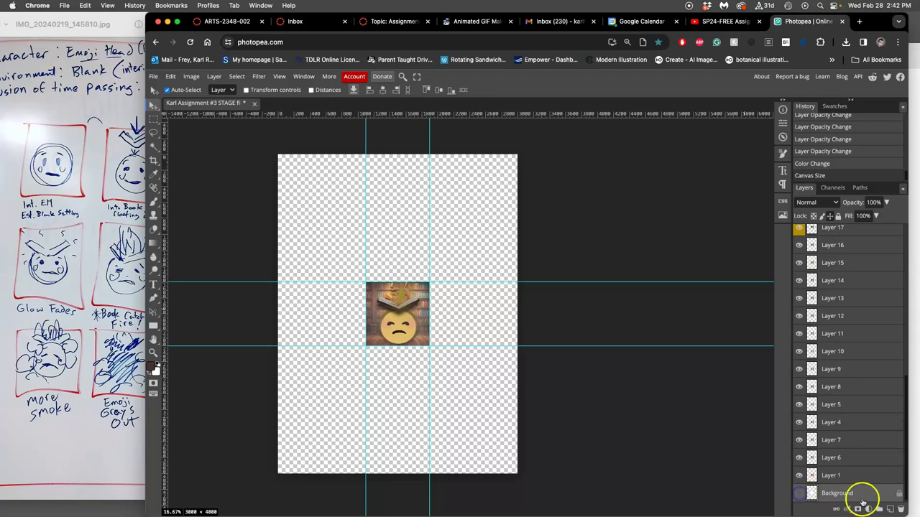
pyautogui.click(889, 509)
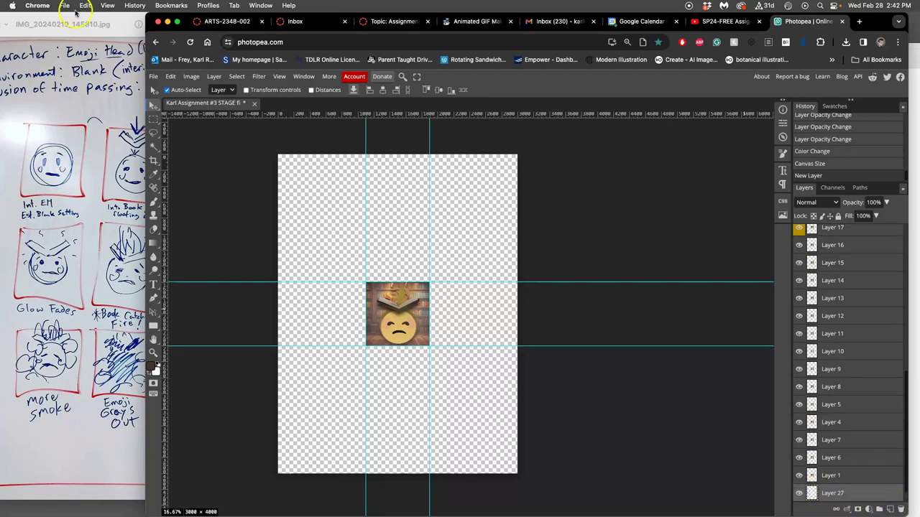
# Step: Fill the new layer with White using Edit > Fill
pyautogui.click(170, 76)
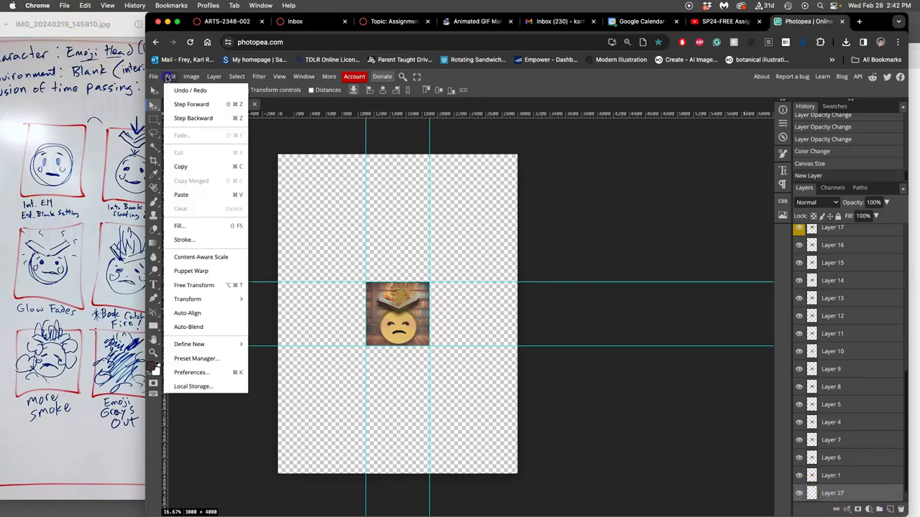
pyautogui.click(180, 226)
pyautogui.click(259, 163)
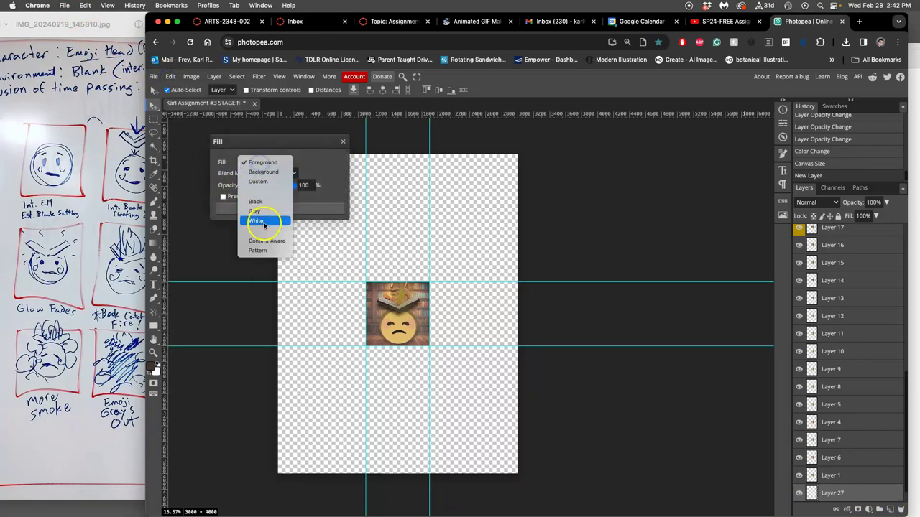
pyautogui.click(256, 220)
pyautogui.click(281, 208)
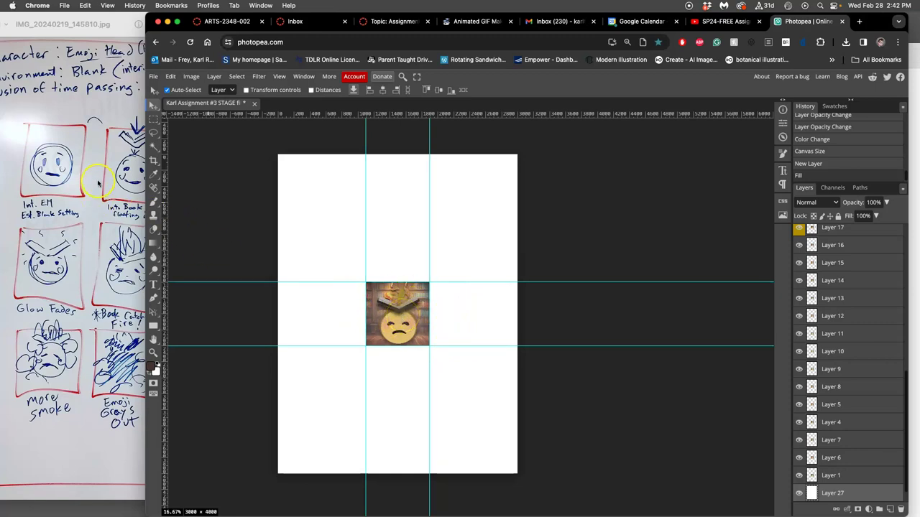
# Step: Check the whiteboard storyboard sketch, then overlay a grid across the 3000 × 4000 canvas
pyautogui.click(94, 235)
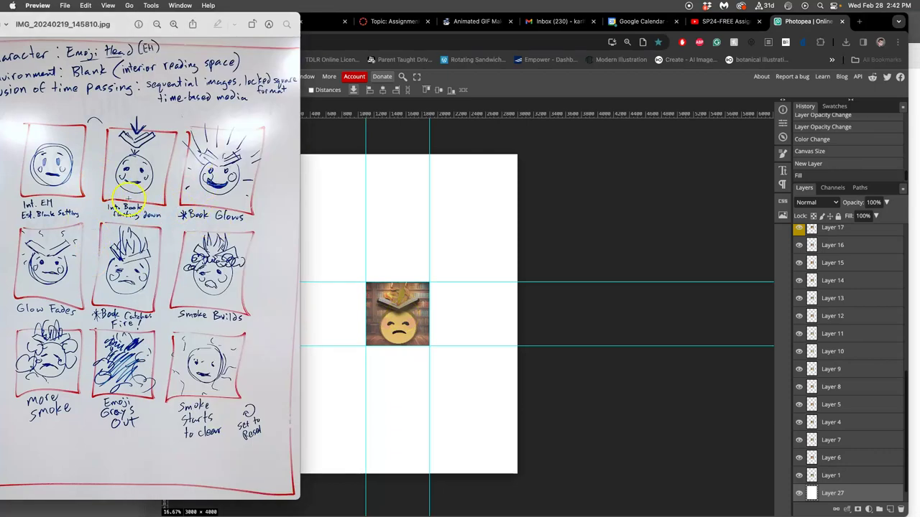
pyautogui.click(458, 209)
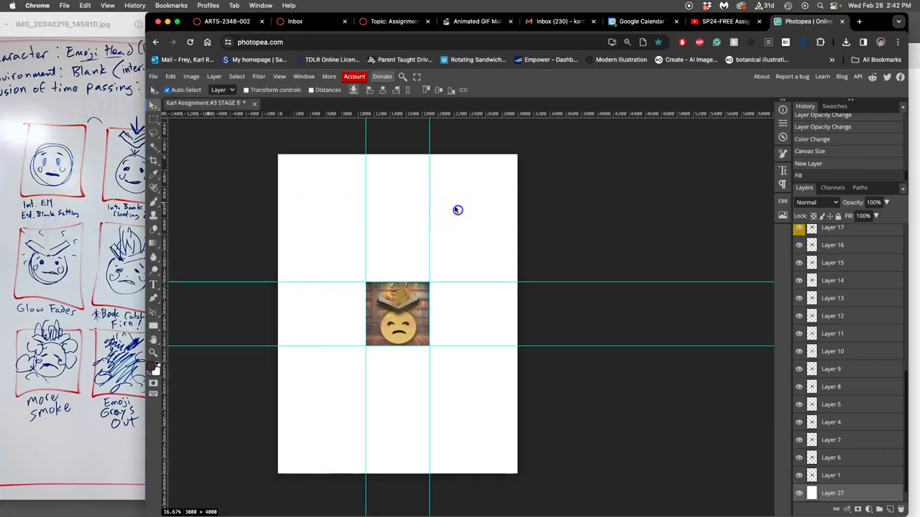
pyautogui.click(280, 78)
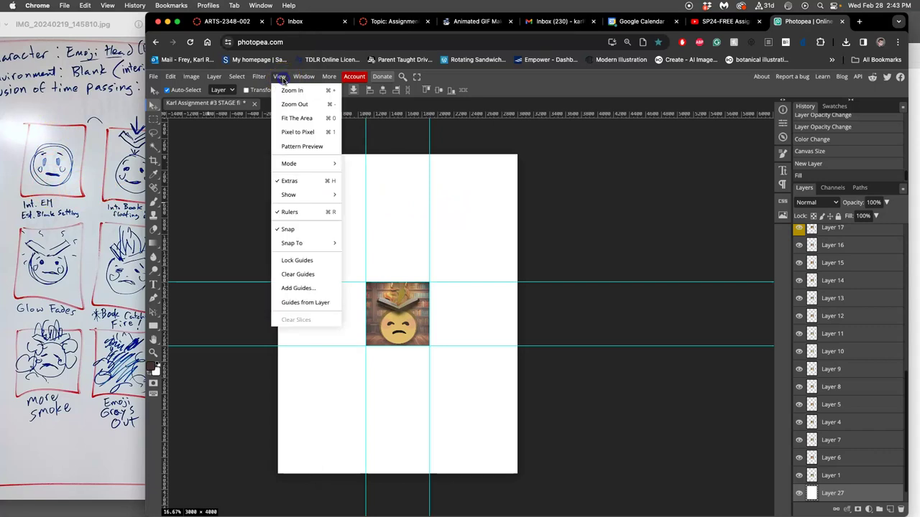
pyautogui.moveTo(323, 194)
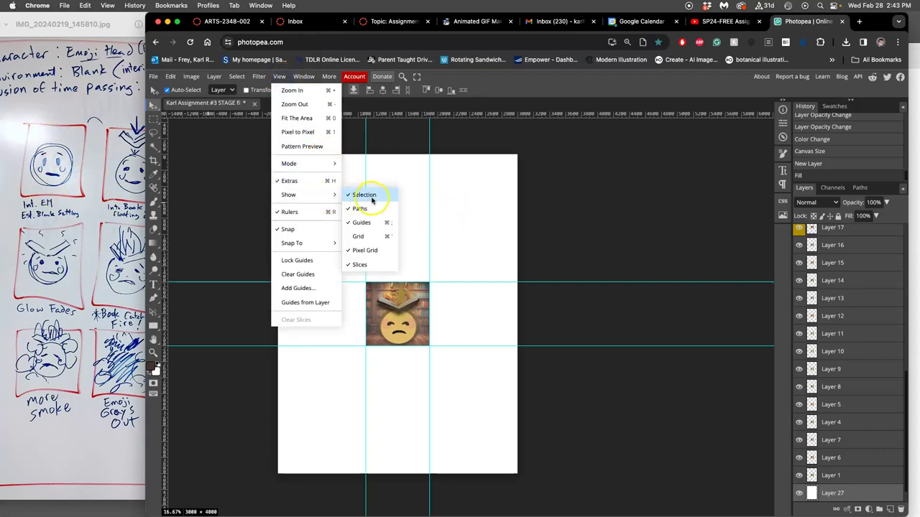
pyautogui.click(365, 236)
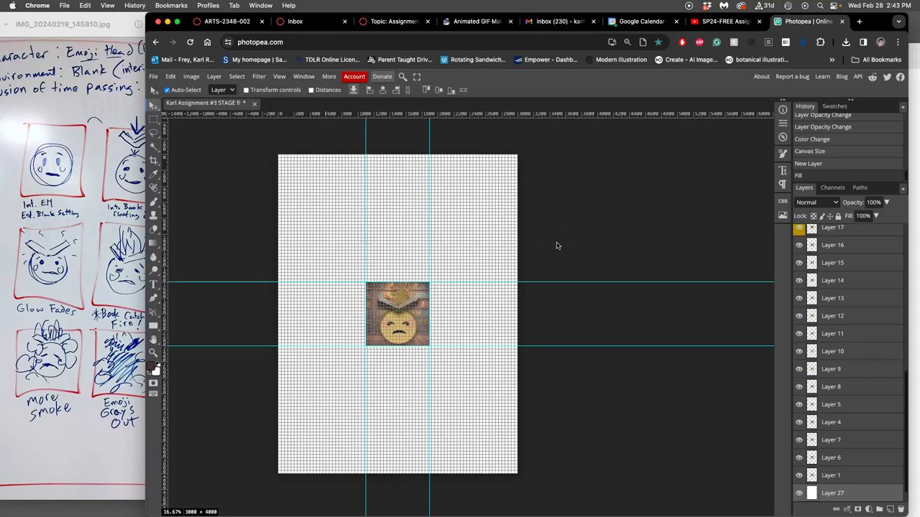
pyautogui.press('super+apostrophe')
pyautogui.press('super+apostrophe')
pyautogui.press('super+apostrophe')
pyautogui.press('super+apostrophe')
# Step: Add guides at Y 1540, X 1920, Y 2420 and X 1060 px around the emoji image
pyautogui.scroll(5, 556, 246)
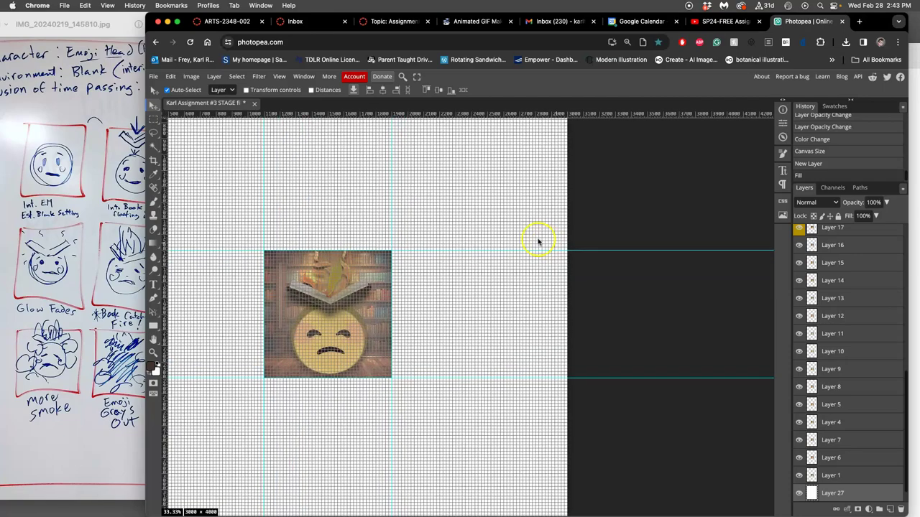
pyautogui.hscroll(-3, 426, 205)
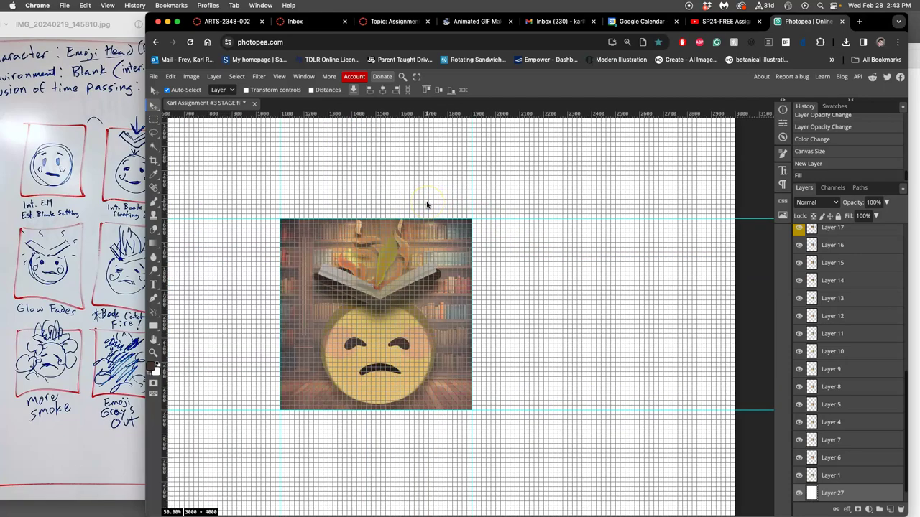
pyautogui.hscroll(-2, 426, 205)
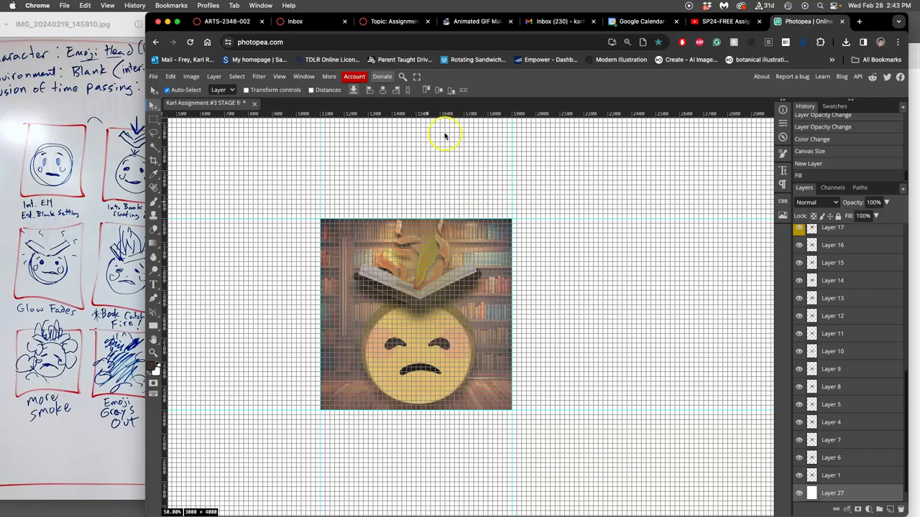
pyautogui.moveTo(445, 115); pyautogui.dragTo(449, 201)
pyautogui.moveTo(165, 203); pyautogui.dragTo(536, 235)
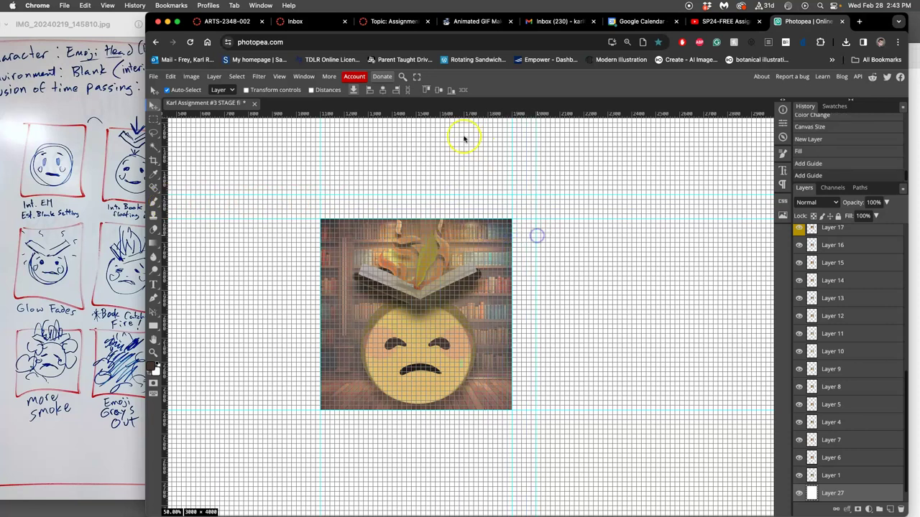
pyautogui.moveTo(448, 117); pyautogui.dragTo(477, 433)
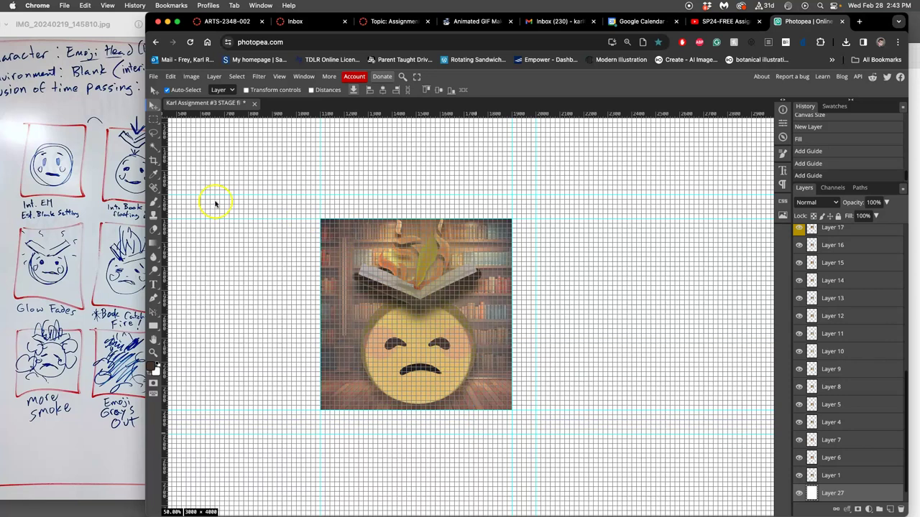
pyautogui.moveTo(165, 207); pyautogui.dragTo(294, 220)
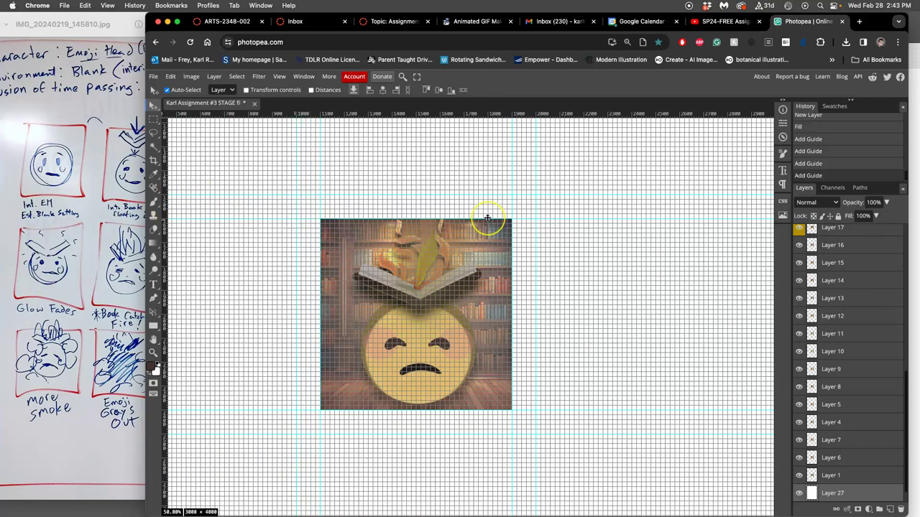
# Step: Hide the grid, zoom out, and move Layer 1's emoji into the top-left cell
pyautogui.press('super+apostrophe')
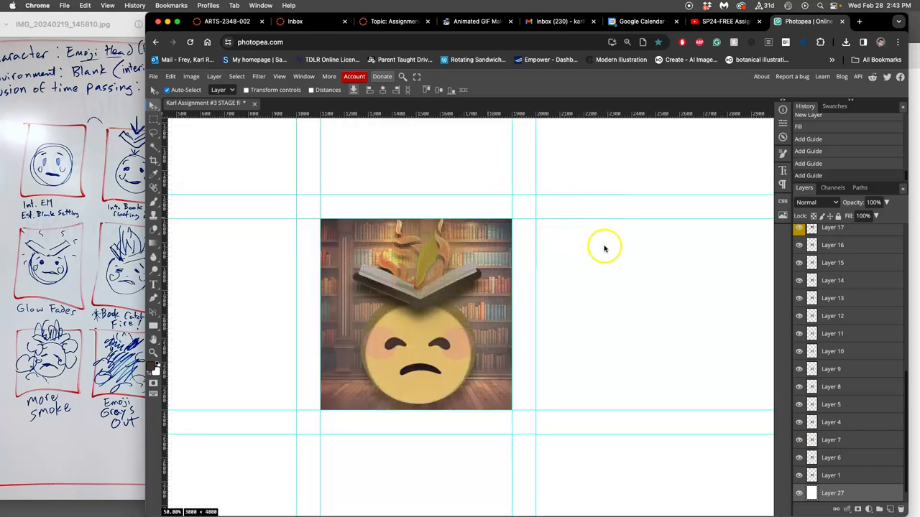
pyautogui.press('super+minus')
pyautogui.press('super+minus')
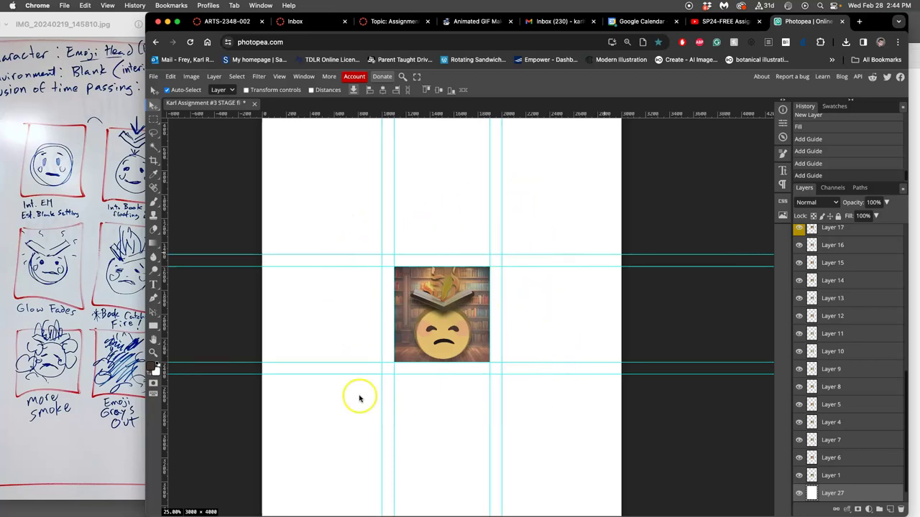
pyautogui.scroll(-1, 841, 367)
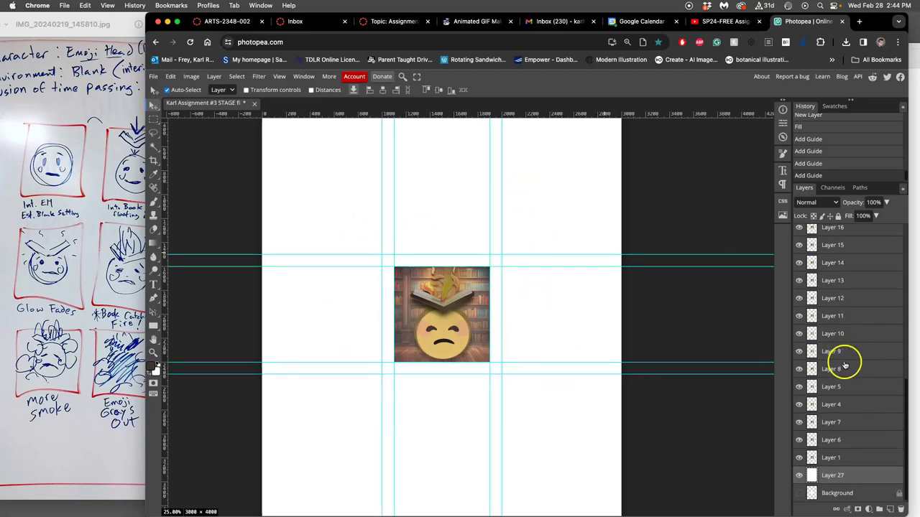
pyautogui.click(833, 460)
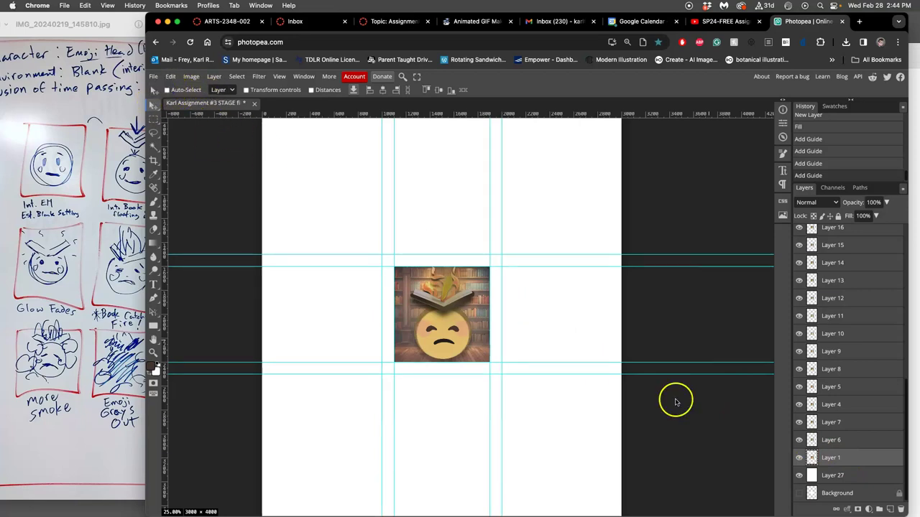
pyautogui.click(866, 464)
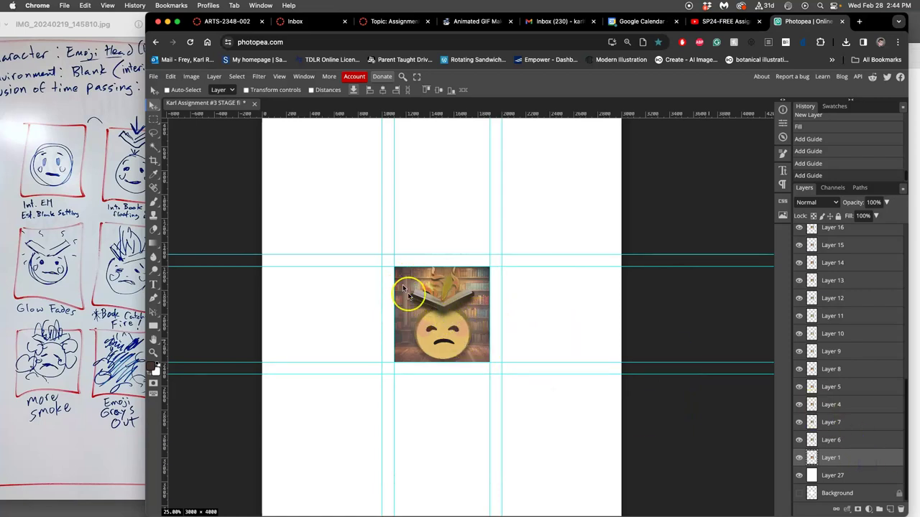
pyautogui.moveTo(455, 325); pyautogui.dragTo(346, 218)
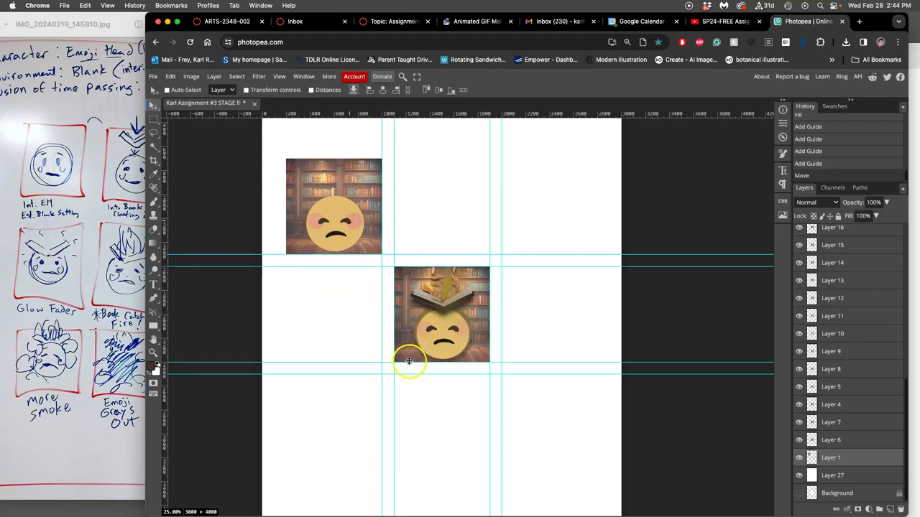
# Step: Place the plain emoji frame top-middle and the lowering-book frame top-right, hiding the extra book
pyautogui.click(833, 422)
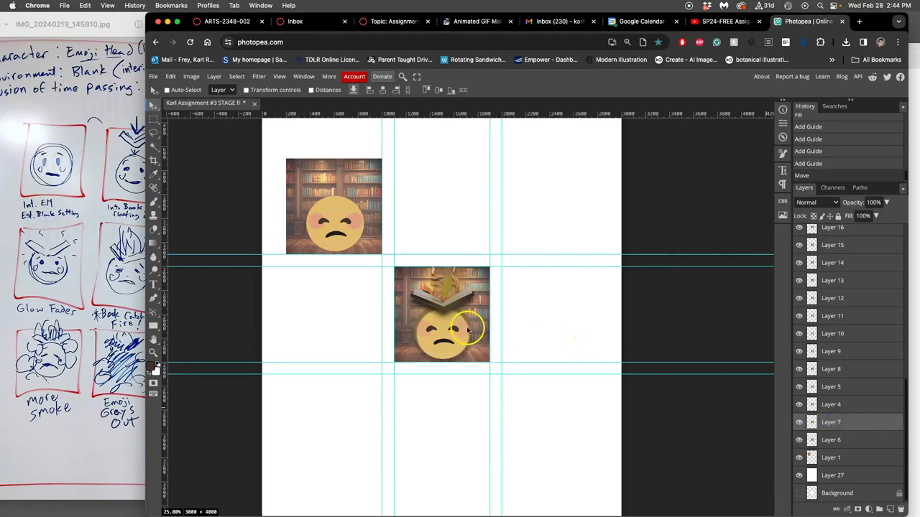
pyautogui.moveTo(455, 327); pyautogui.dragTo(453, 221)
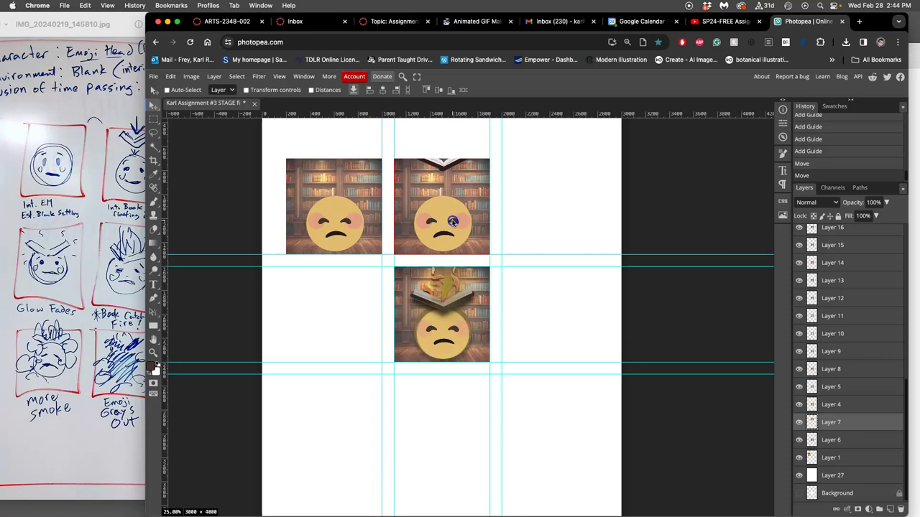
pyautogui.click(831, 405)
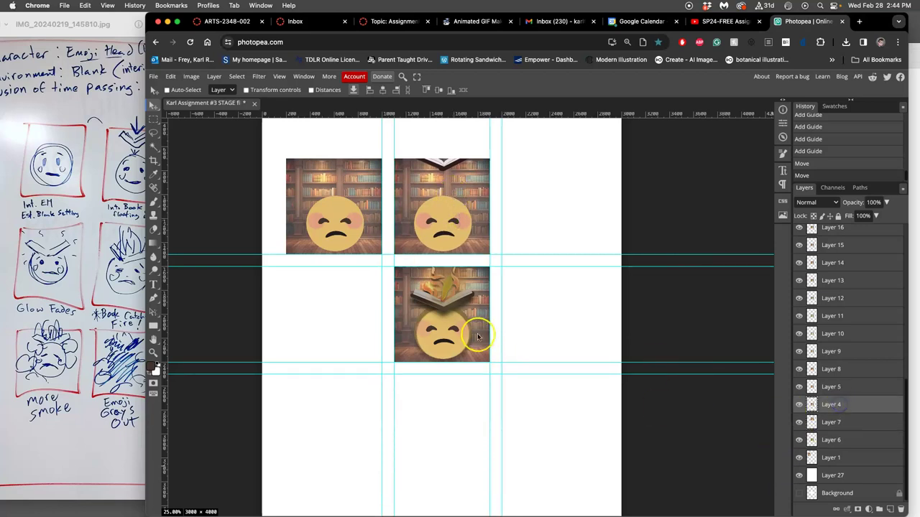
pyautogui.moveTo(477, 332); pyautogui.dragTo(455, 333)
pyautogui.moveTo(800, 407); pyautogui.dragTo(826, 370)
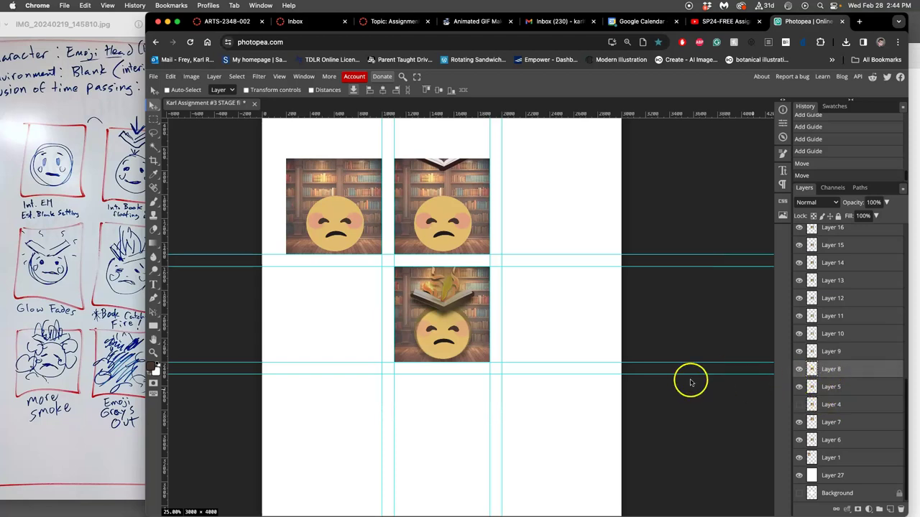
pyautogui.moveTo(439, 310); pyautogui.dragTo(556, 202)
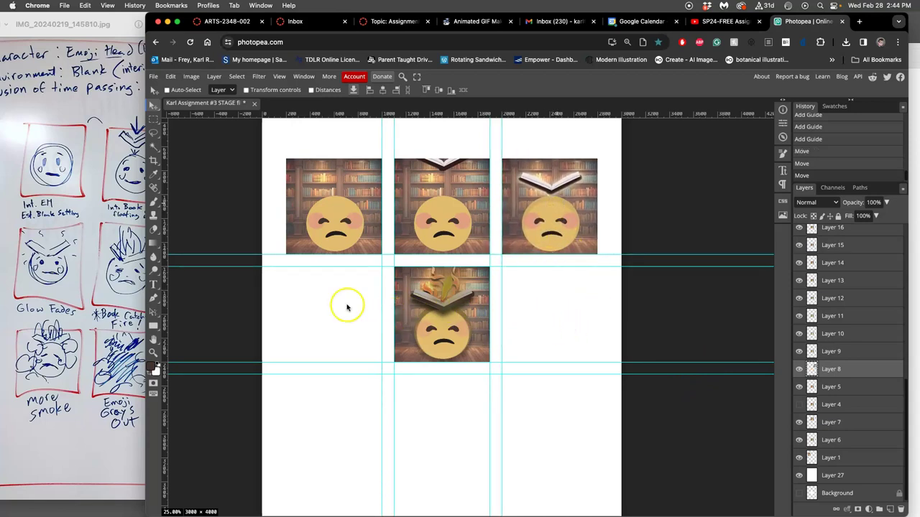
# Step: Move the smiling open-book frame into the second row's first cell and recheck the sketch
pyautogui.scroll(1, 831, 370)
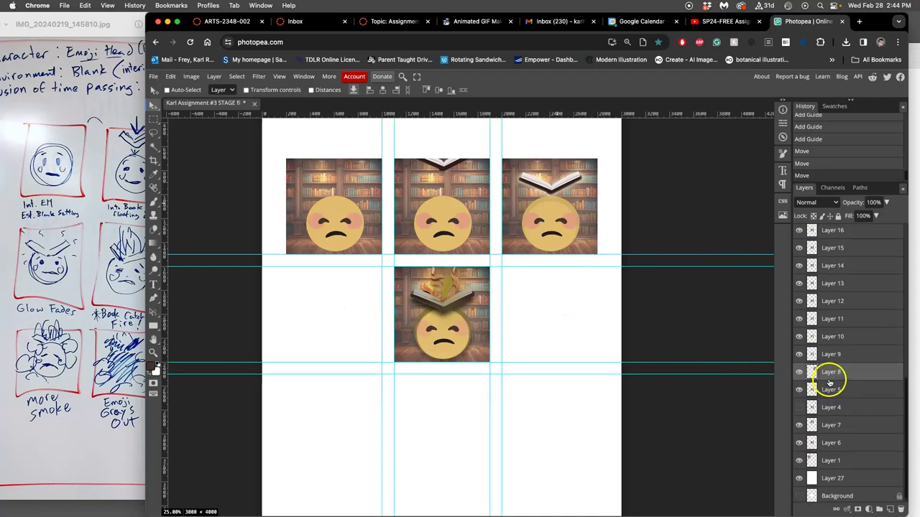
pyautogui.click(828, 321)
pyautogui.moveTo(448, 307); pyautogui.dragTo(340, 307)
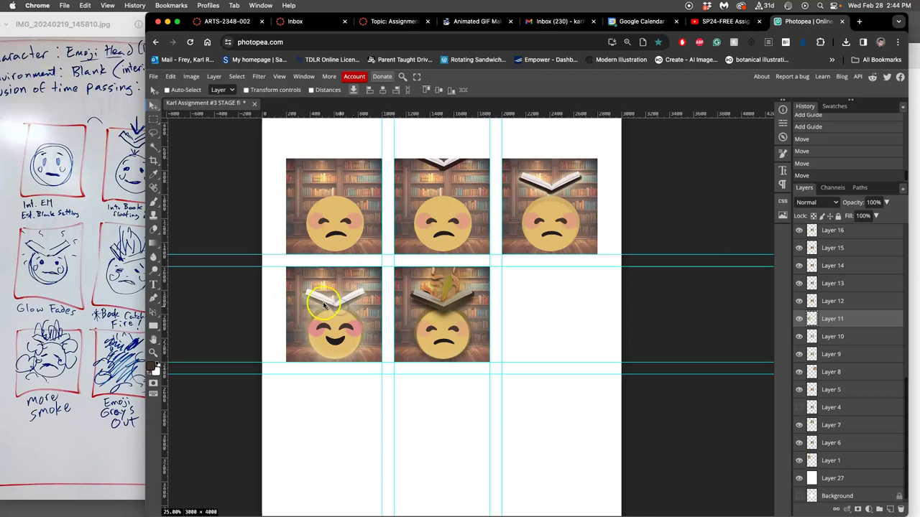
pyautogui.click(97, 299)
pyautogui.click(531, 283)
# Step: Compare frame layers and move the book-arriving frame into the top-middle cell
pyautogui.click(798, 425)
pyautogui.click(799, 425)
pyautogui.click(798, 407)
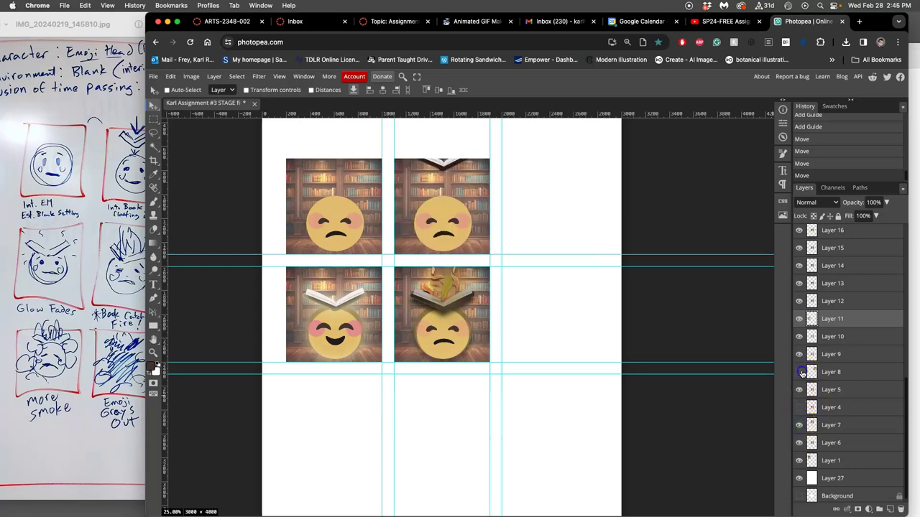
pyautogui.click(799, 372)
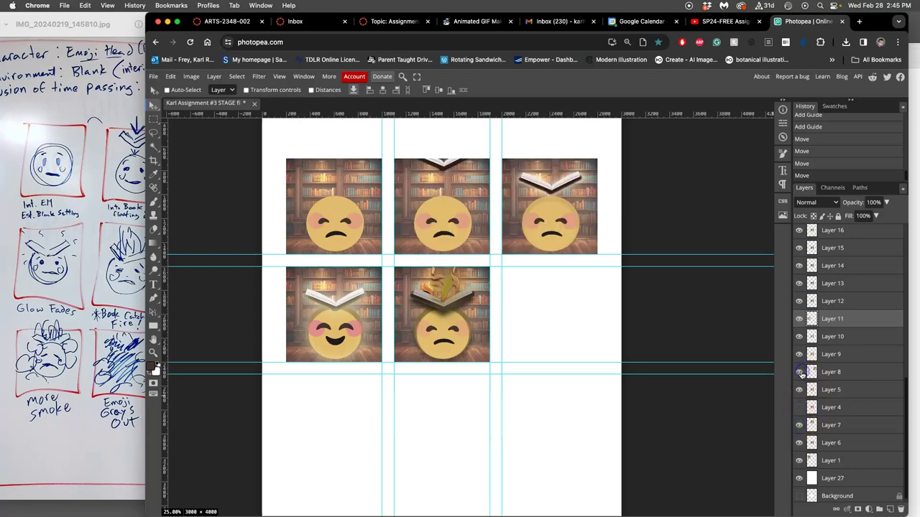
pyautogui.click(799, 426)
pyautogui.click(799, 425)
pyautogui.click(798, 408)
pyautogui.click(822, 407)
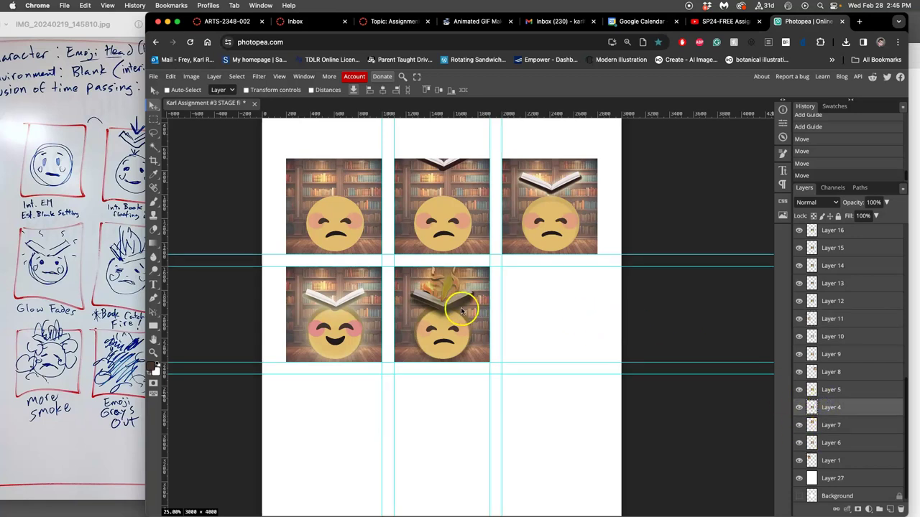
pyautogui.moveTo(462, 310); pyautogui.dragTo(452, 202)
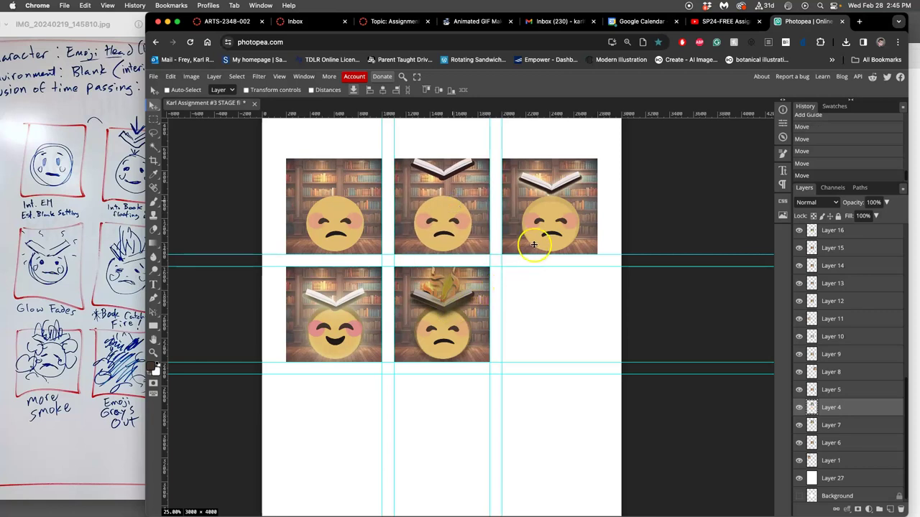
# Step: Move the lowering-book frame onto the top-right cell, keeping the darker book version
pyautogui.click(825, 390)
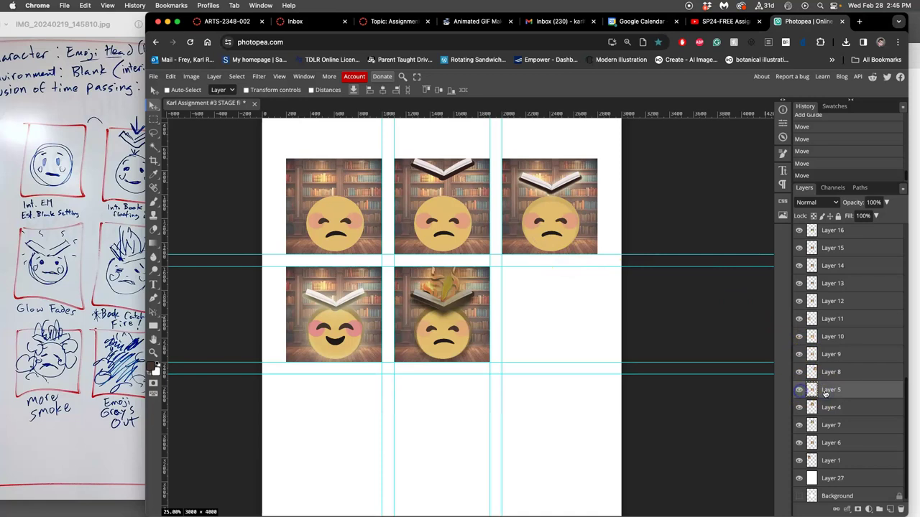
pyautogui.moveTo(453, 337); pyautogui.dragTo(559, 227)
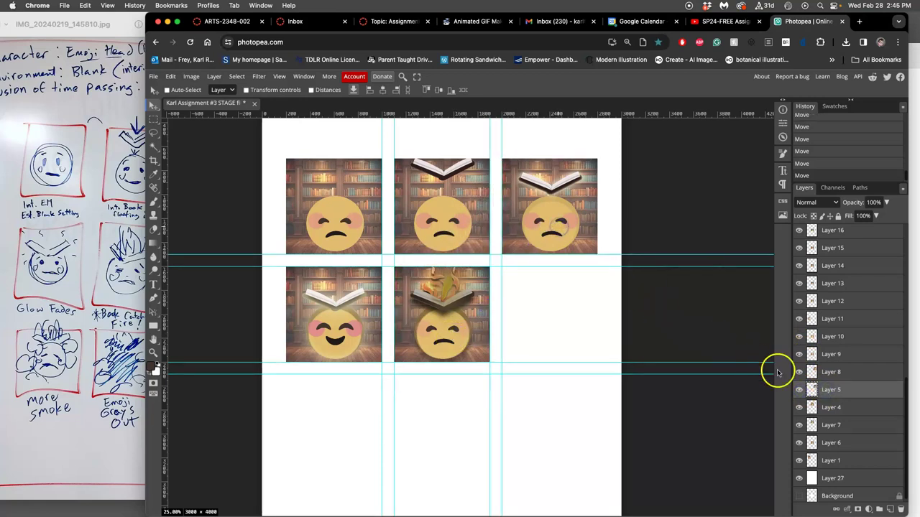
pyautogui.click(800, 372)
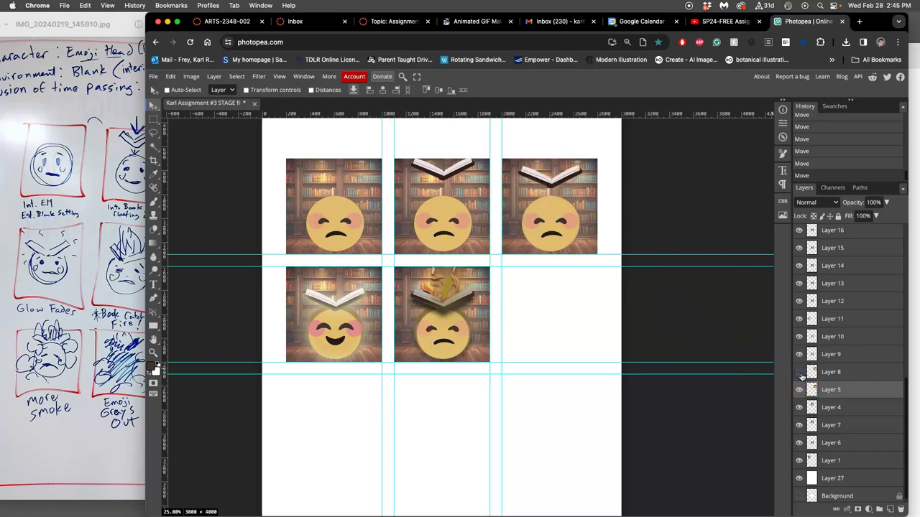
pyautogui.click(800, 372)
pyautogui.click(800, 372)
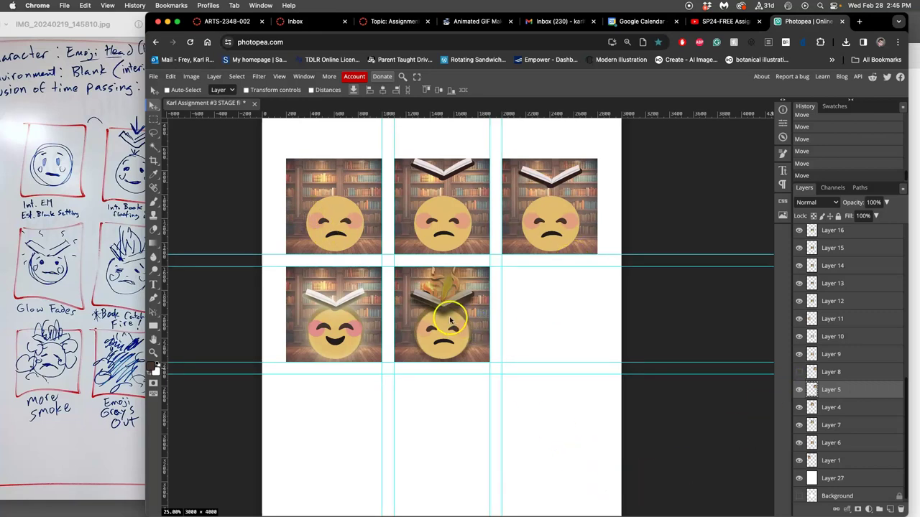
pyautogui.click(800, 372)
pyautogui.click(800, 373)
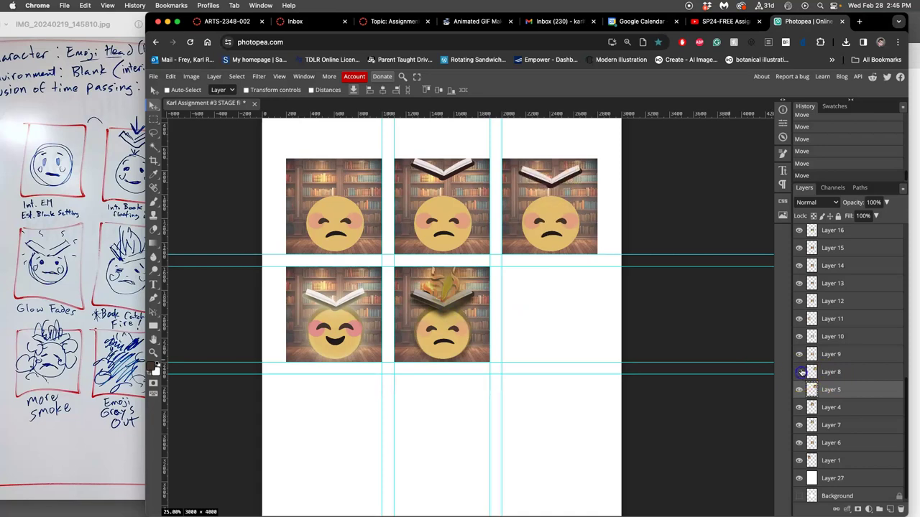
# Step: Hide the fire and frowning frame layers (17–12) to reveal the glowing-book frame
pyautogui.scroll(4, 827, 350)
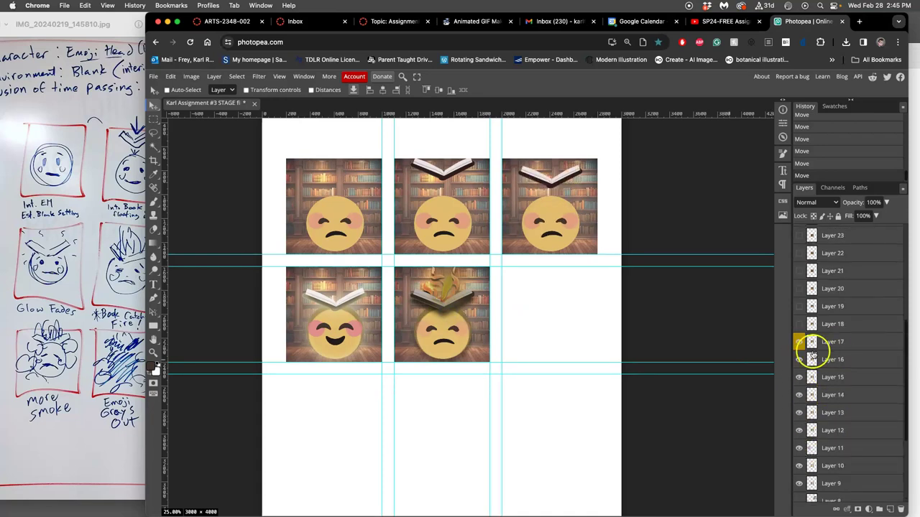
pyautogui.click(799, 342)
pyautogui.click(800, 359)
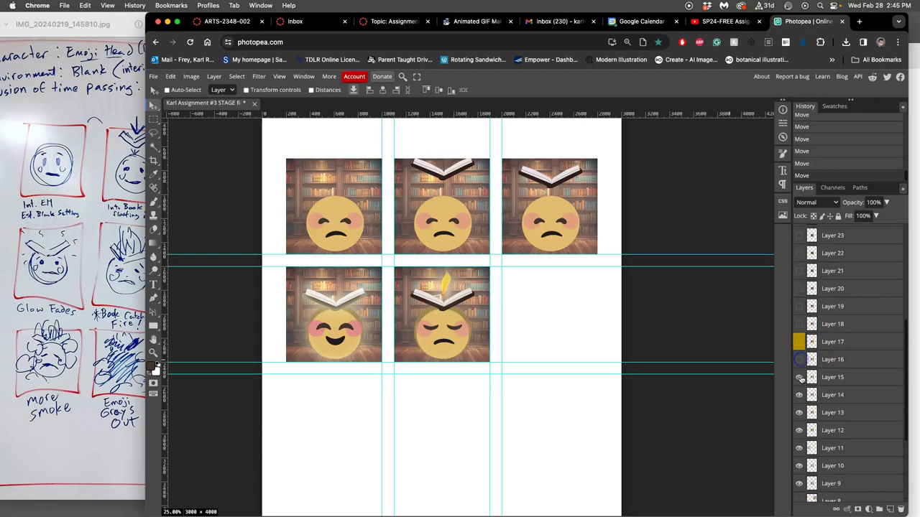
pyautogui.click(799, 377)
pyautogui.click(799, 395)
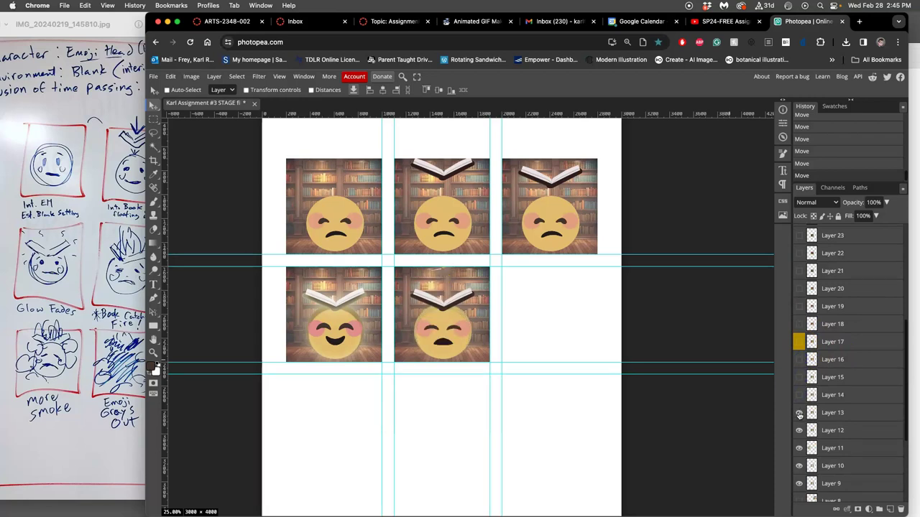
pyautogui.click(799, 413)
pyautogui.click(799, 430)
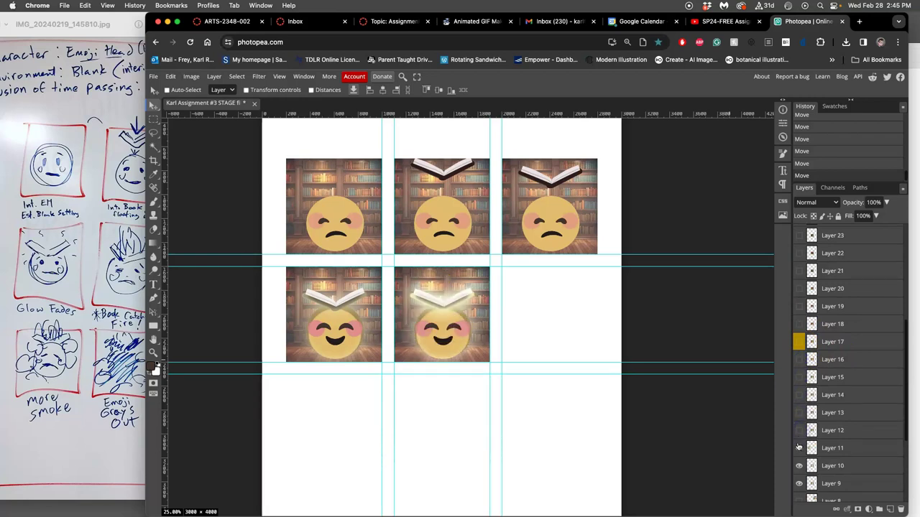
pyautogui.click(799, 448)
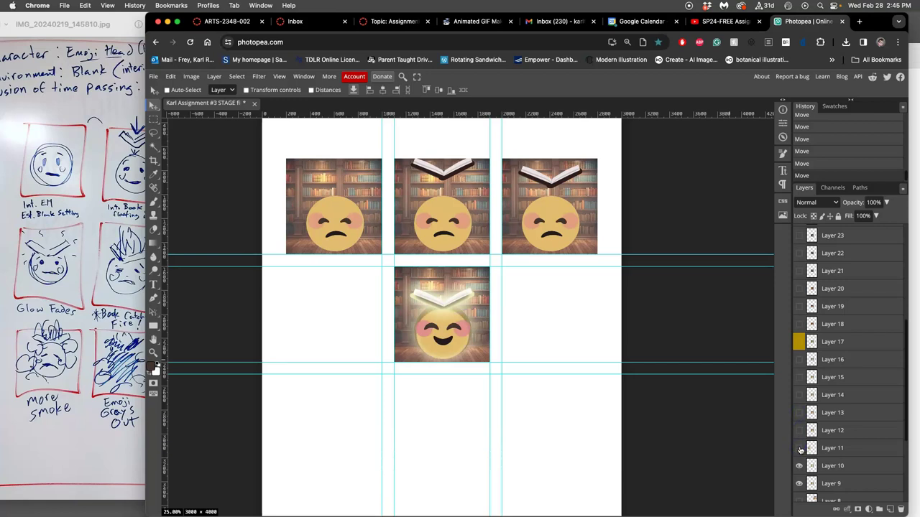
# Step: Give Layer 10 a yellow colour label and show Layer 11 again
pyautogui.rightClick(802, 464)
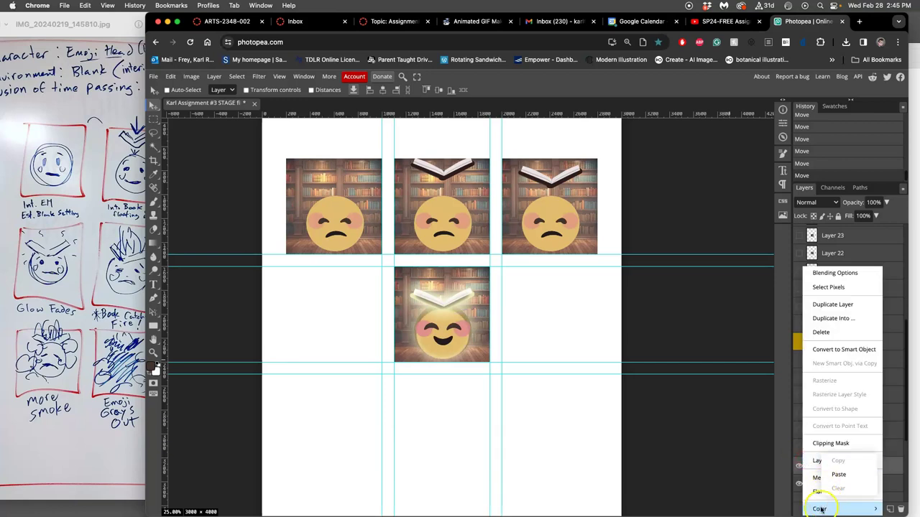
pyautogui.moveTo(819, 508)
pyautogui.click(869, 437)
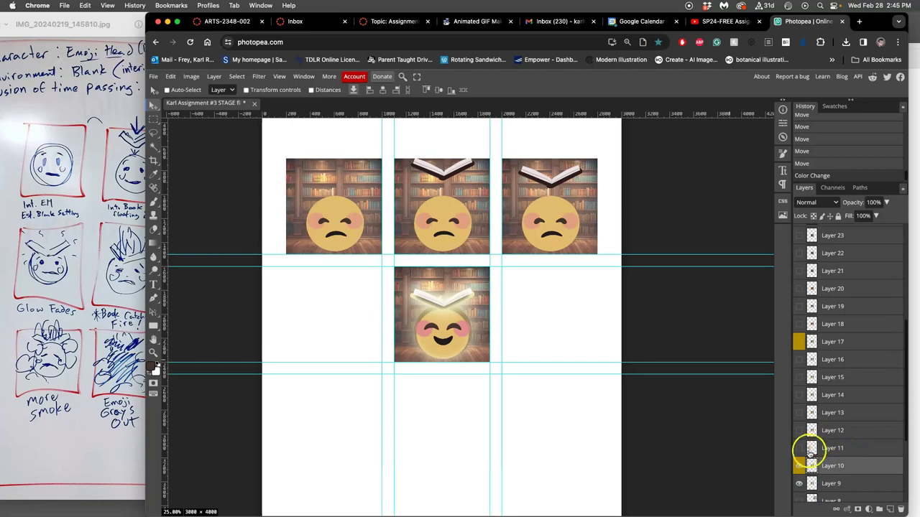
pyautogui.click(799, 448)
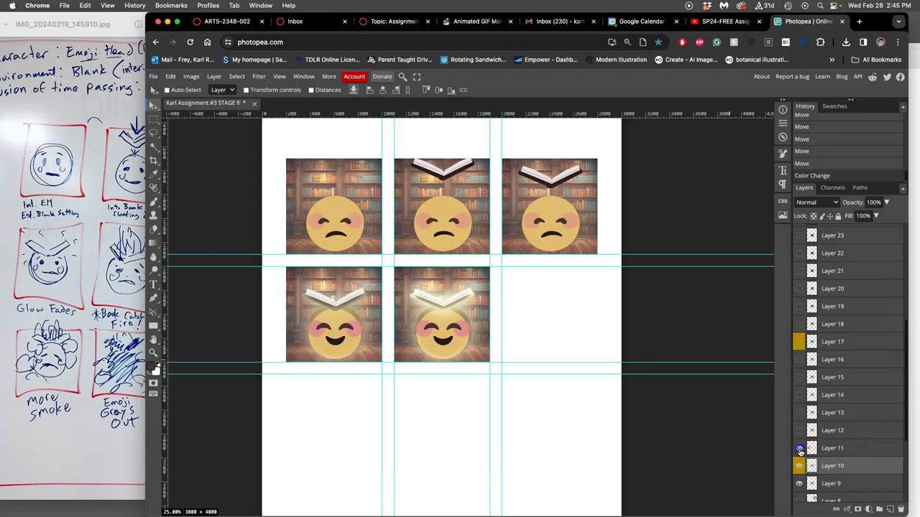
pyautogui.click(122, 288)
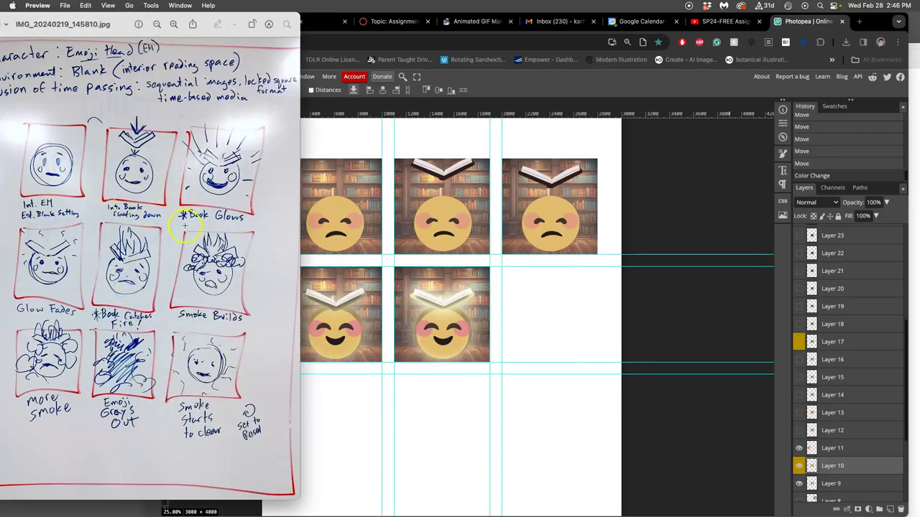
pyautogui.click(531, 305)
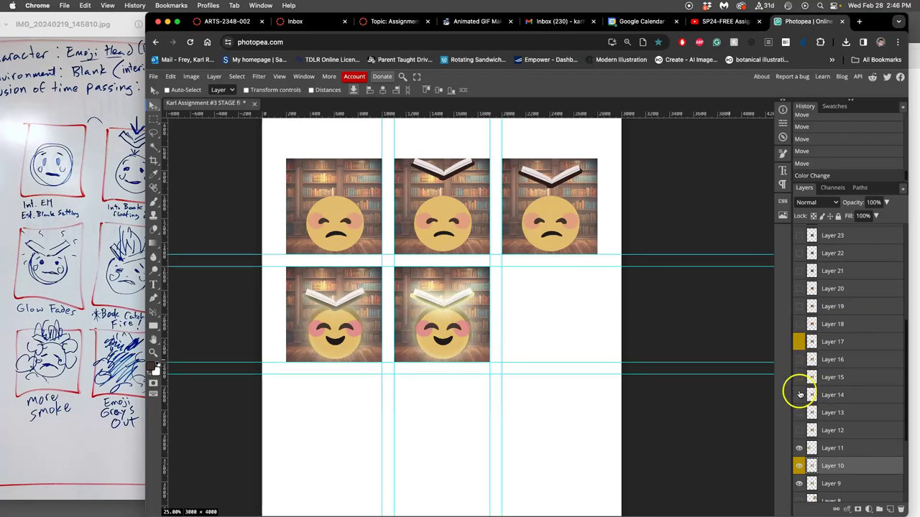
# Step: Show the closed-eye book frame and move it into the second row's last cell
pyautogui.click(799, 430)
pyautogui.click(798, 430)
pyautogui.click(798, 430)
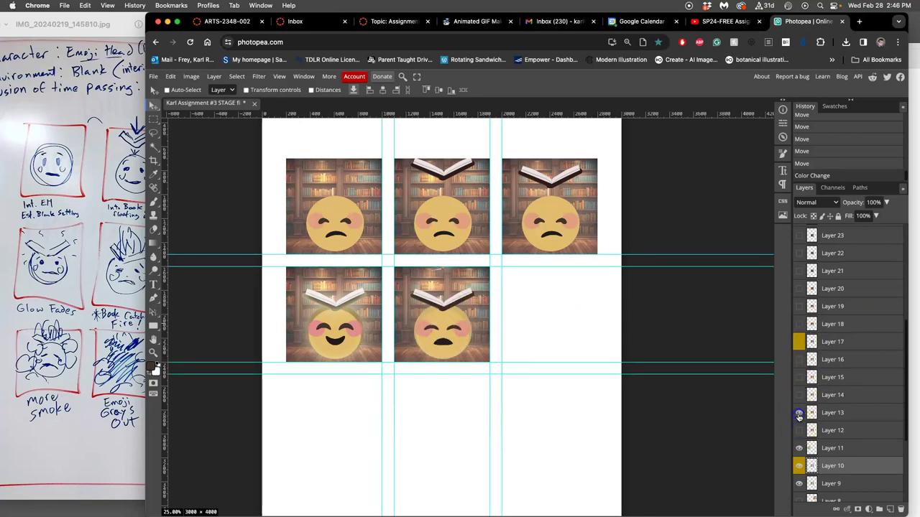
pyautogui.click(798, 415)
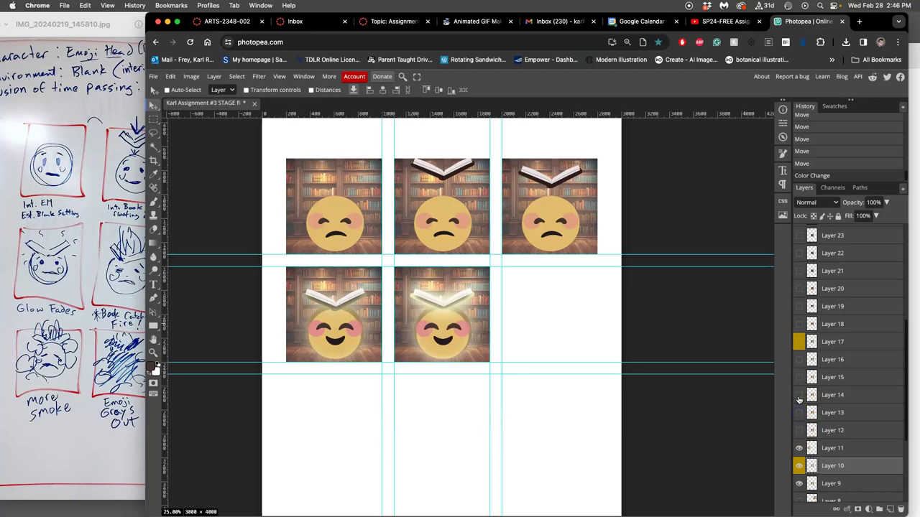
pyautogui.click(798, 398)
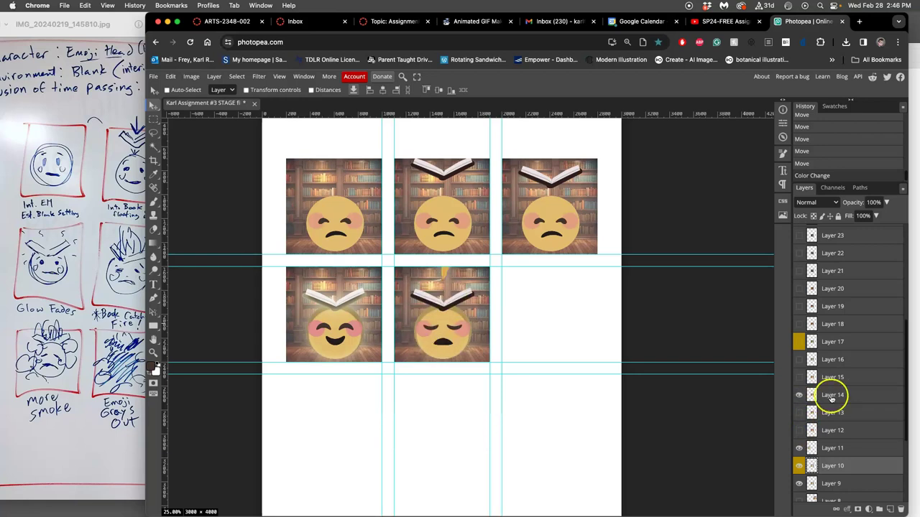
pyautogui.click(831, 397)
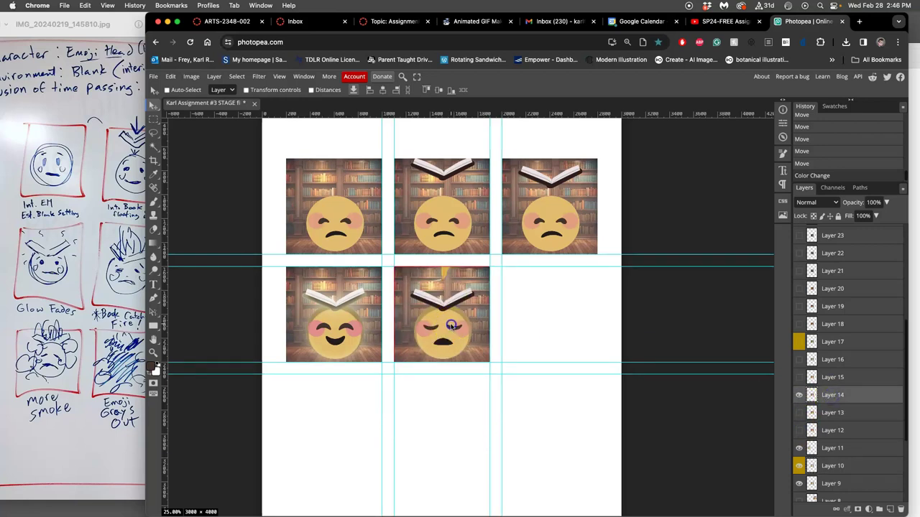
pyautogui.moveTo(451, 325); pyautogui.dragTo(558, 326)
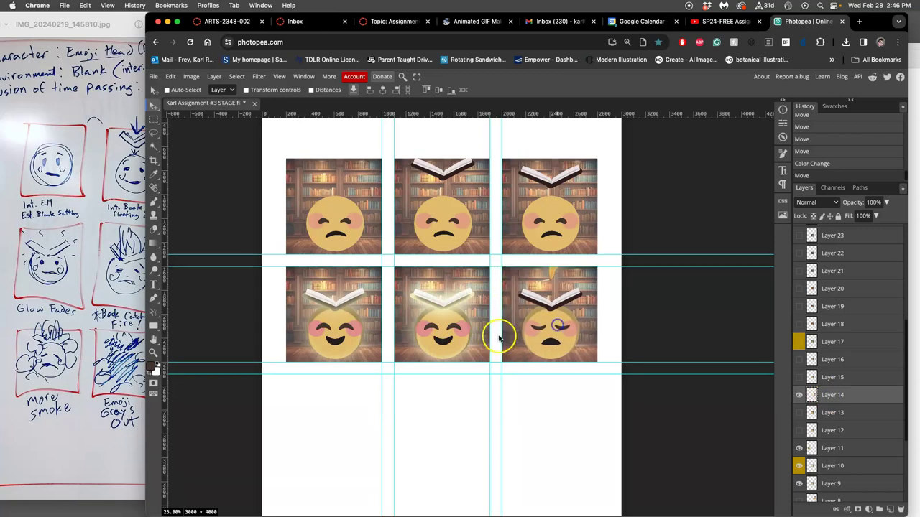
# Step: Swap Layer 17 for Layer 16 and move its flaming book into the bottom-left cell
pyautogui.click(800, 342)
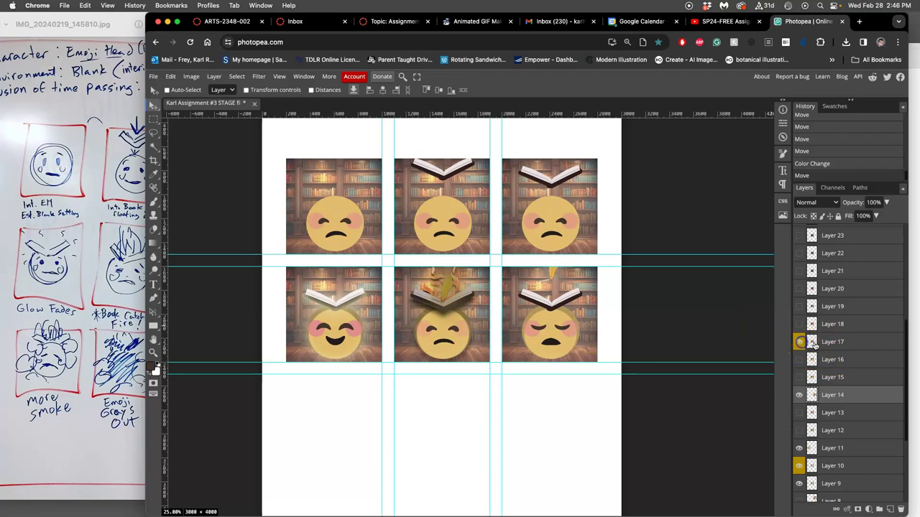
pyautogui.click(829, 345)
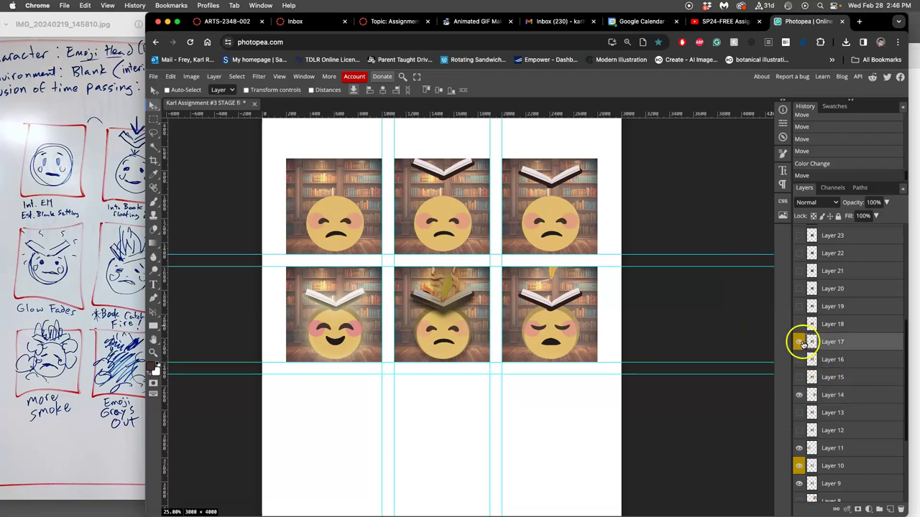
pyautogui.click(799, 342)
pyautogui.click(800, 359)
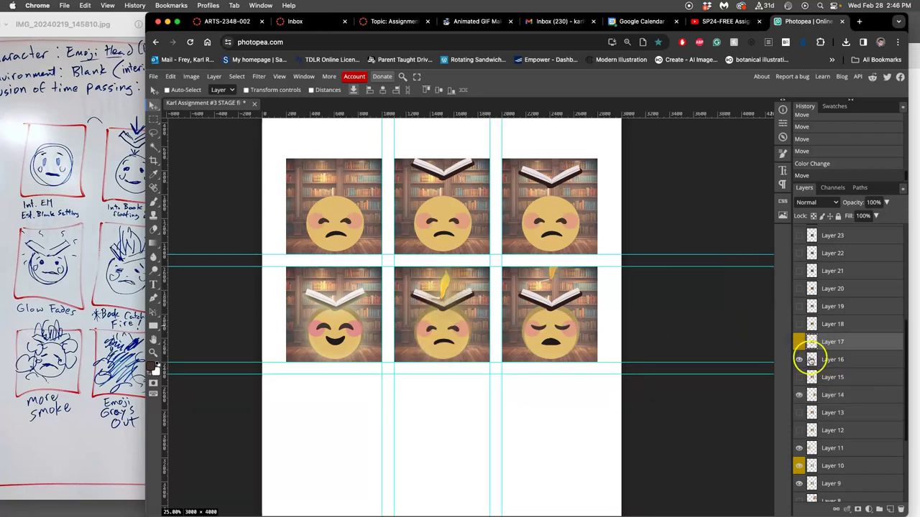
pyautogui.click(811, 359)
pyautogui.moveTo(460, 325); pyautogui.dragTo(353, 431)
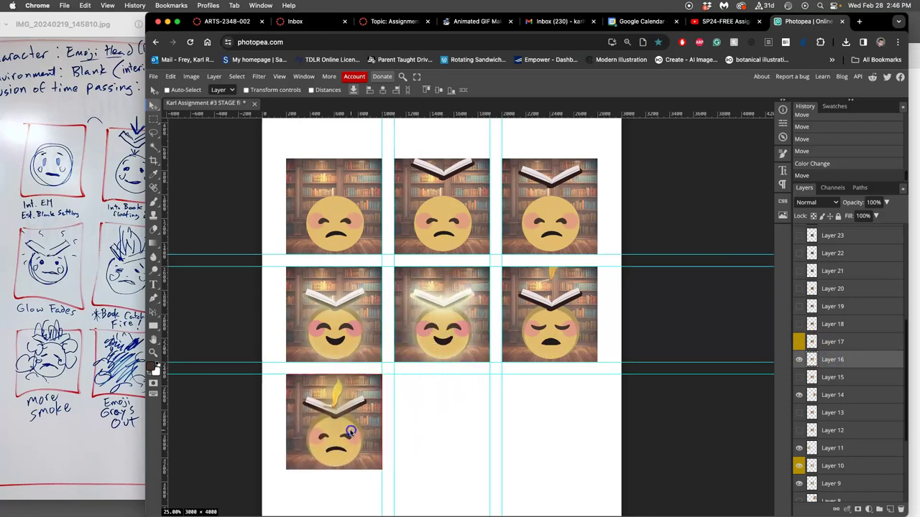
# Step: Place Layer 18's burning book bottom-middle and Layer 21's smoky emoji bottom-right
pyautogui.click(800, 324)
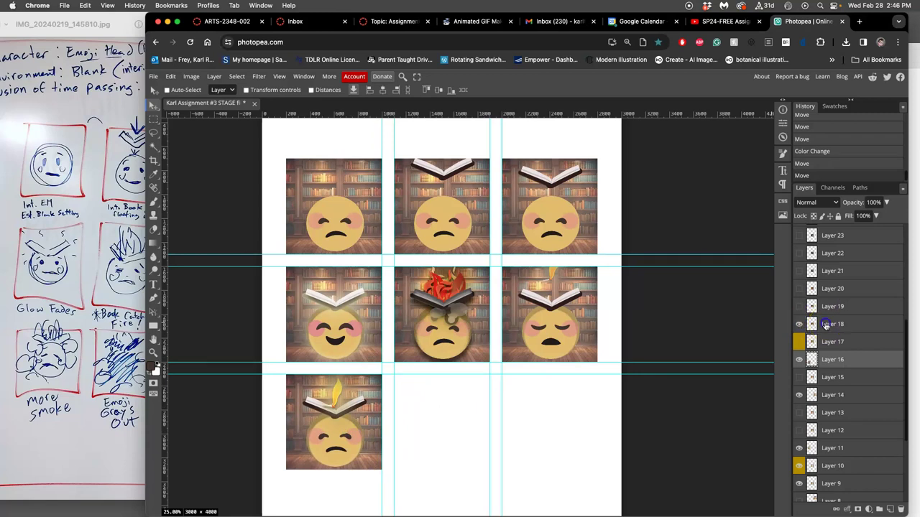
pyautogui.click(827, 324)
pyautogui.moveTo(457, 321)
pyautogui.mouseDown()
pyautogui.moveTo(449, 415)
pyautogui.moveTo(457, 432)
pyautogui.mouseUp()
pyautogui.click(583, 388)
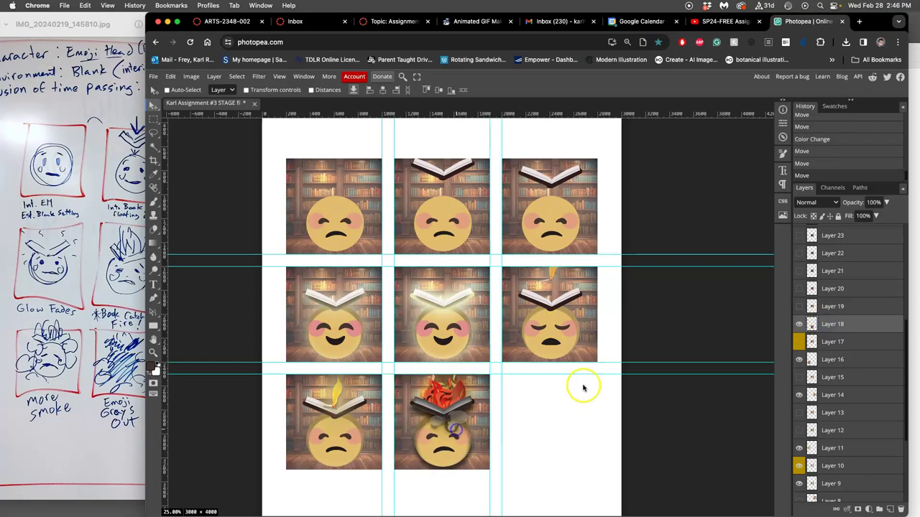
pyautogui.click(799, 272)
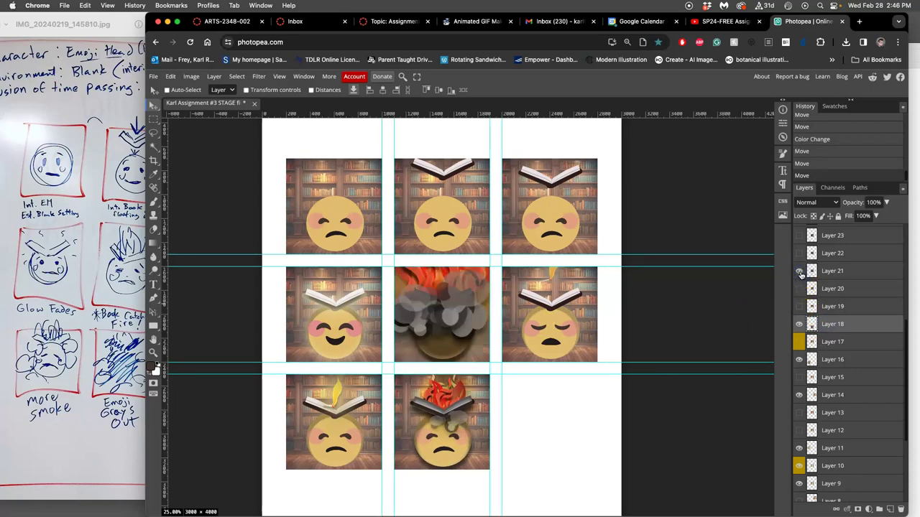
pyautogui.click(832, 271)
pyautogui.moveTo(486, 312); pyautogui.dragTo(569, 426)
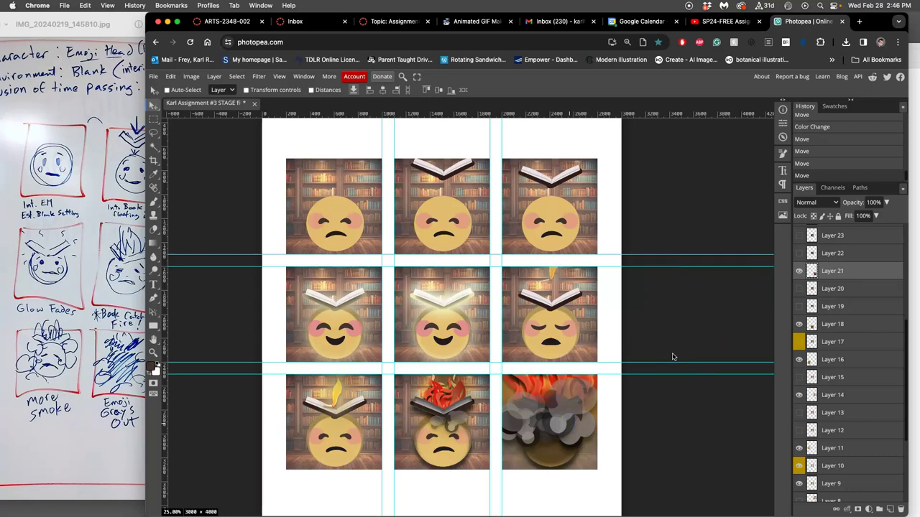
# Step: Hide the cyan guides with Cmd+; and look through the Edit menu
pyautogui.press('super+semicolon')
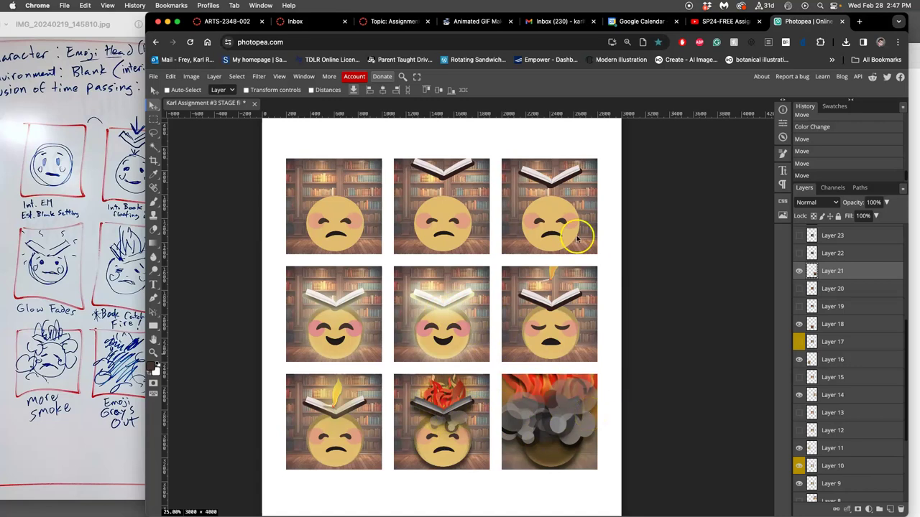
pyautogui.click(169, 77)
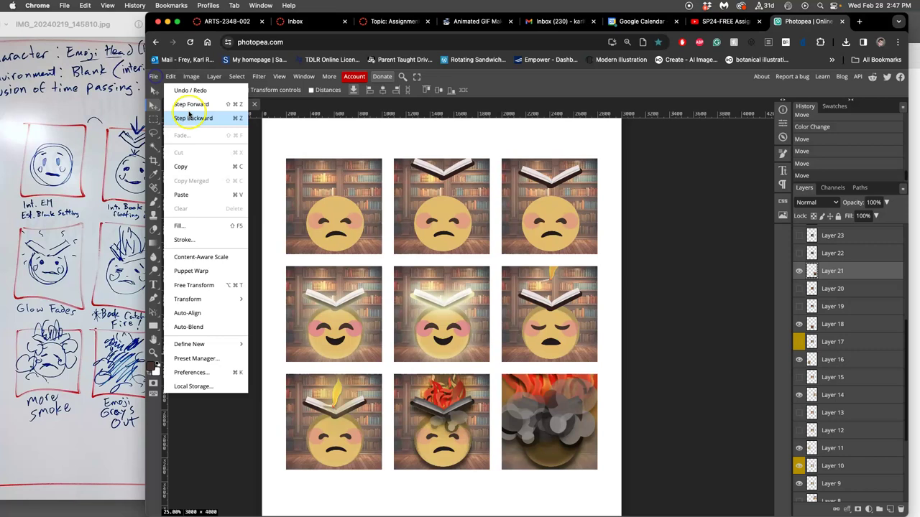
pyautogui.moveTo(154, 84)
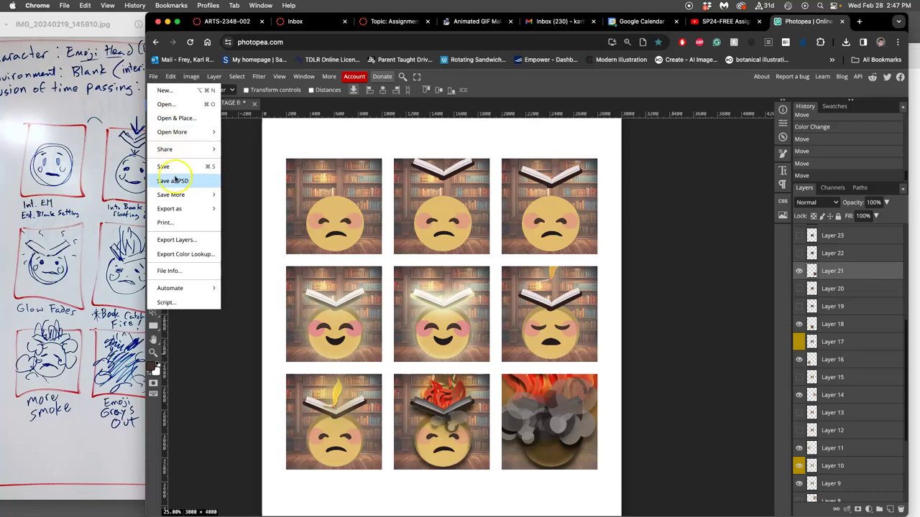
# Step: Save the sheet as the 'Assignment #3 Refined Storyboard' PSD in the Assignment #3 folder
pyautogui.click(173, 182)
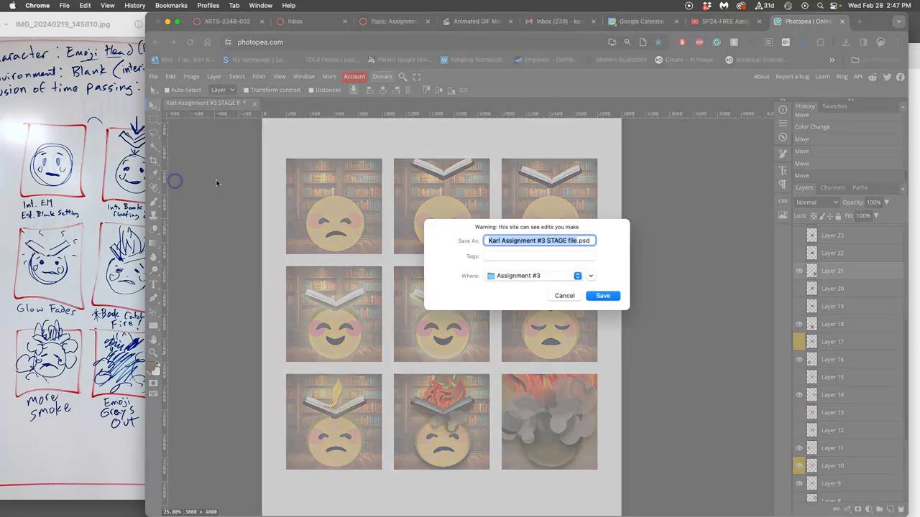
pyautogui.click(555, 241)
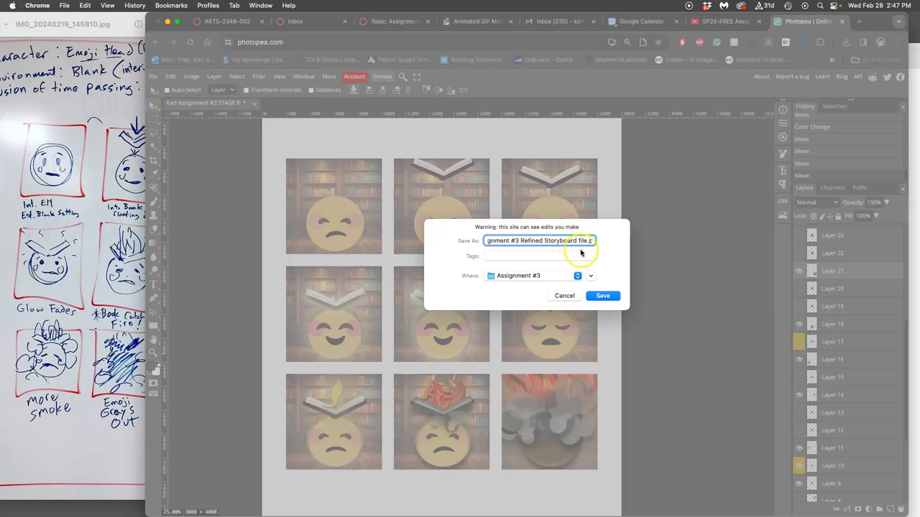
pyautogui.click(602, 296)
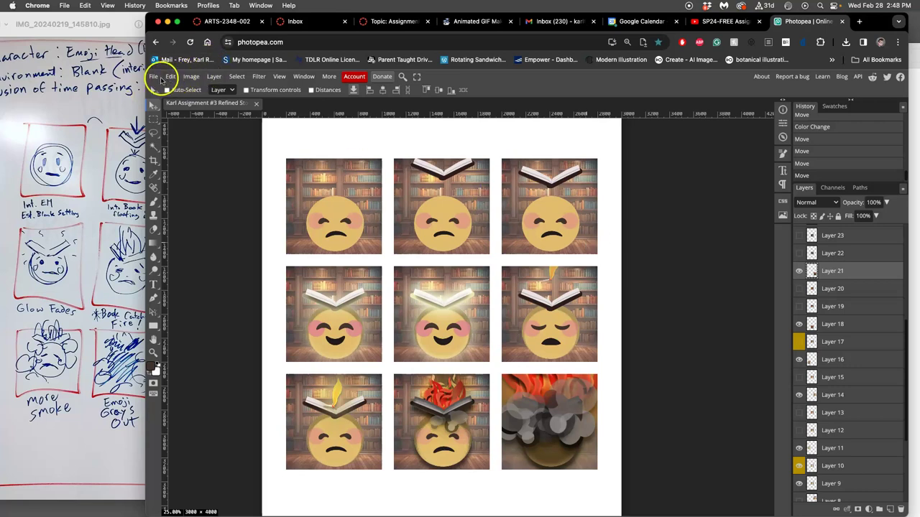
# Step: Export the sheet via Export as > JPG at 84% quality, 3000 × 4000 px, dismissing the notice
pyautogui.click(155, 77)
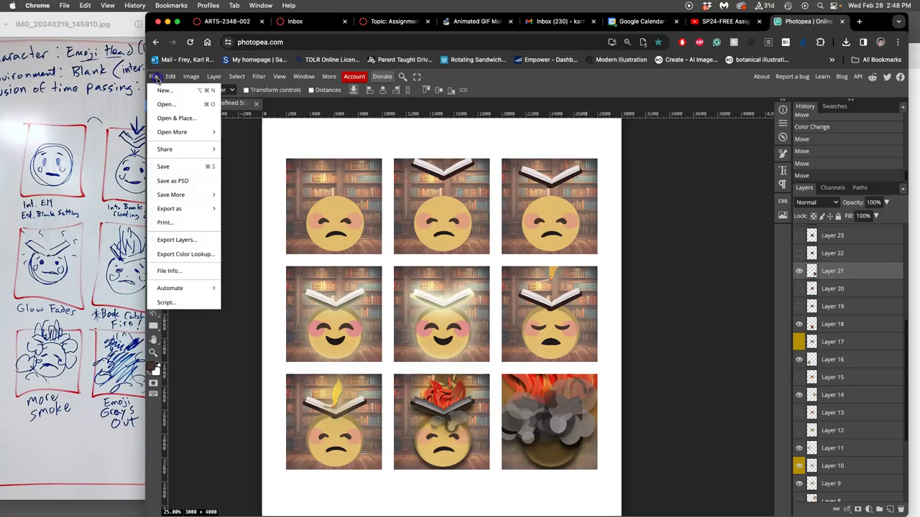
pyautogui.click(155, 77)
pyautogui.click(155, 77)
pyautogui.moveTo(176, 209)
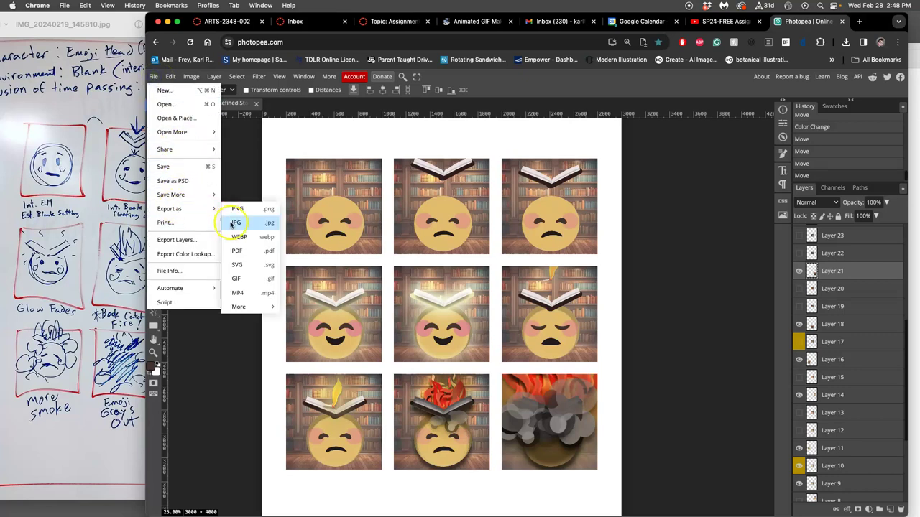
pyautogui.click(238, 225)
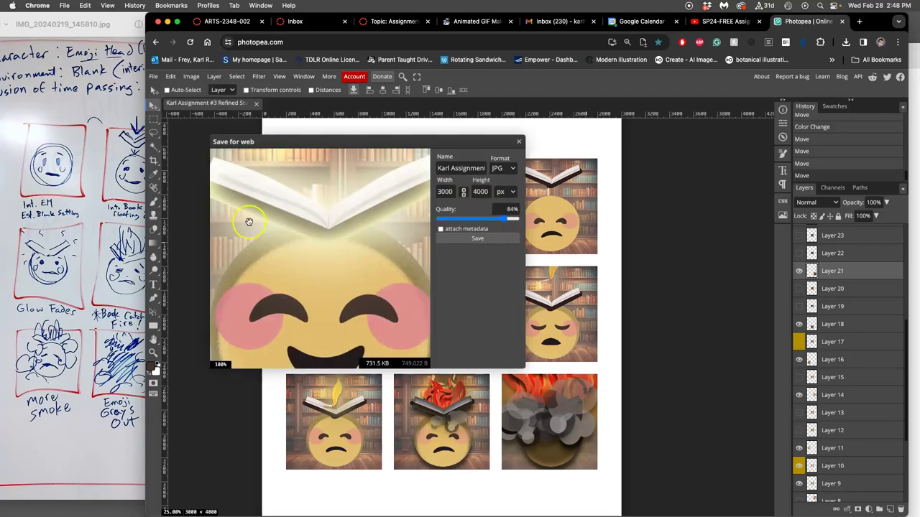
pyautogui.click(457, 236)
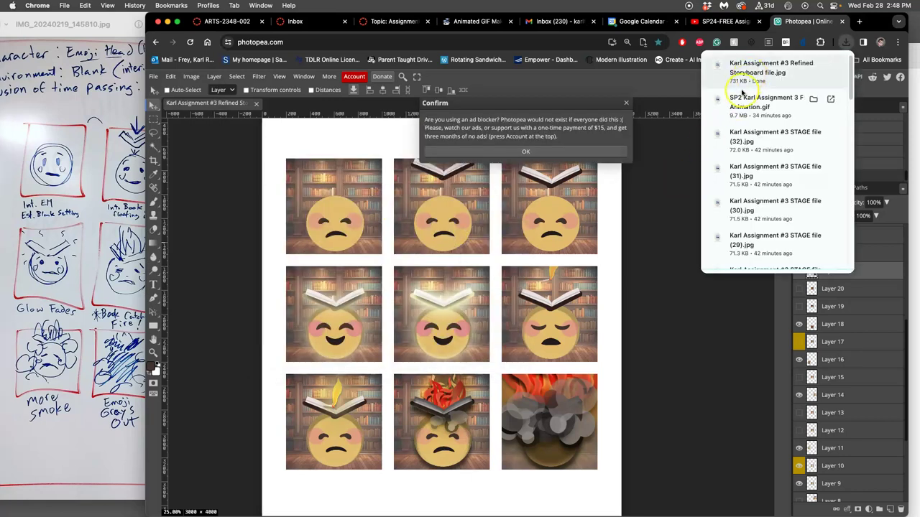
pyautogui.click(462, 150)
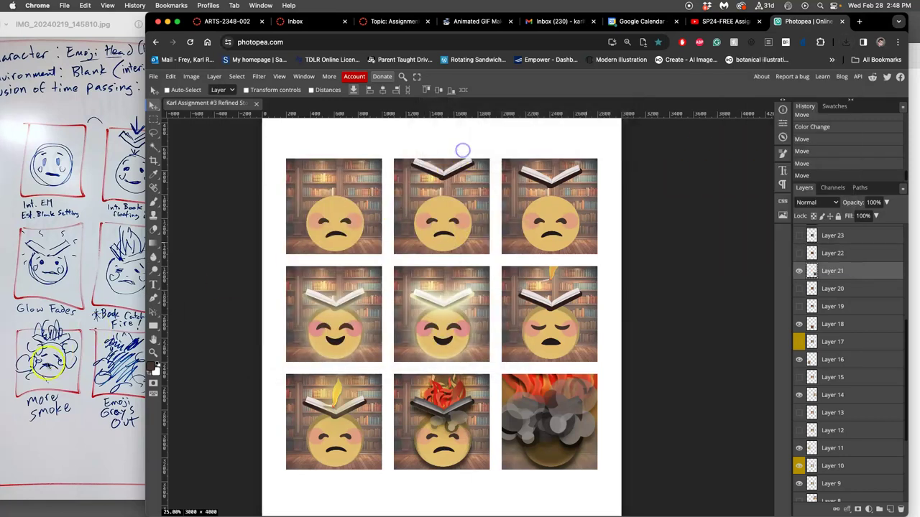
# Step: Move the exported storyboard JPG from Downloads into Assignment #3 and tag it yellow
pyautogui.click(14, 409)
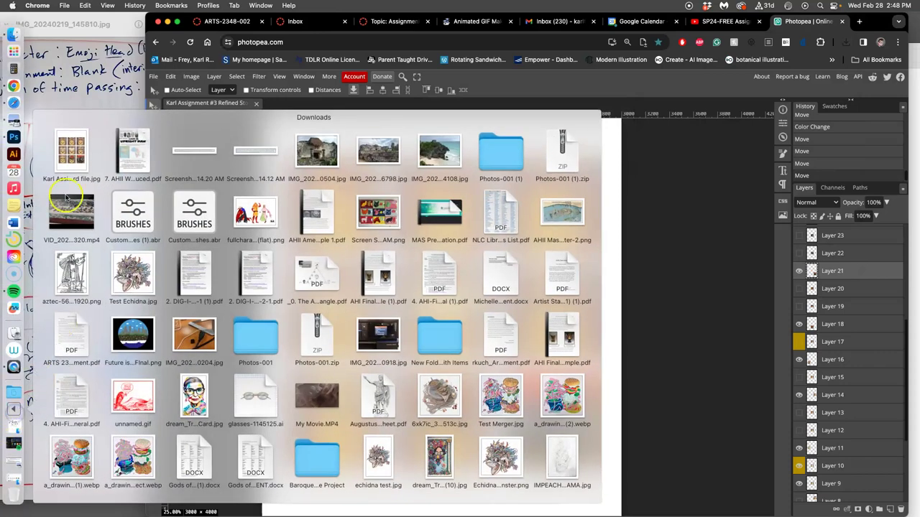
pyautogui.moveTo(72, 151); pyautogui.dragTo(112, 508)
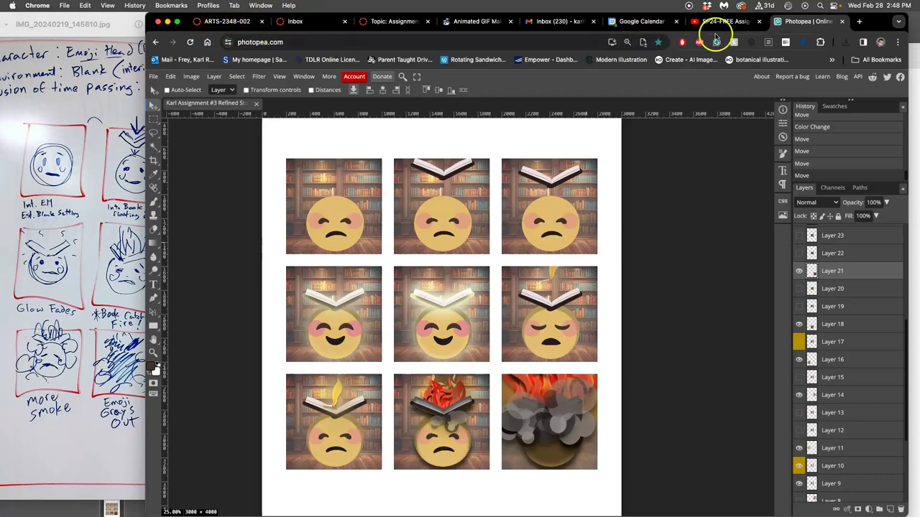
pyautogui.click(168, 21)
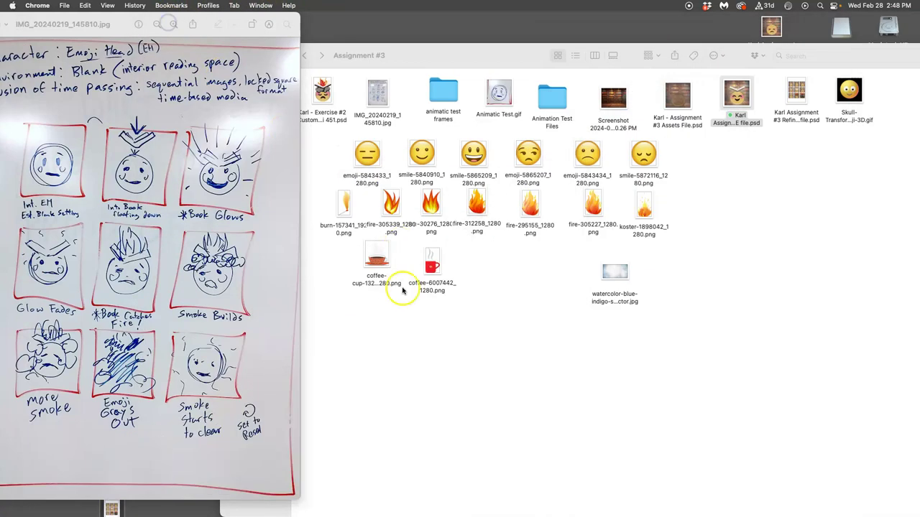
pyautogui.moveTo(111, 510); pyautogui.dragTo(655, 383)
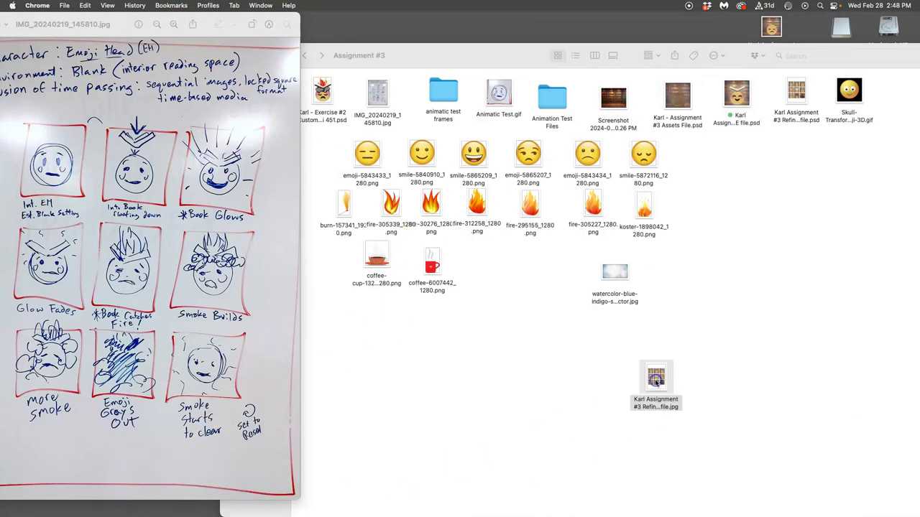
pyautogui.rightClick(656, 382)
pyautogui.click(697, 428)
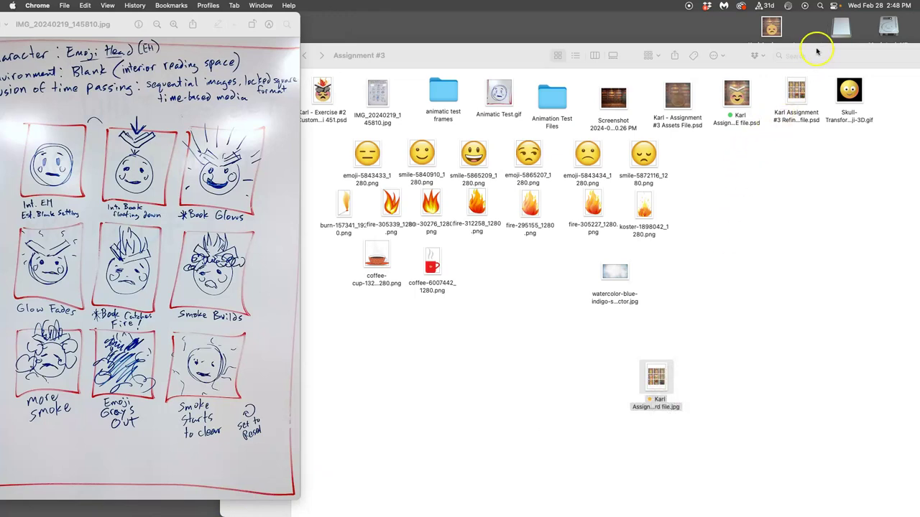
# Step: Move the STAGE animation gif into the Assignment #3 folder and set its colour tag
pyautogui.moveTo(817, 51); pyautogui.dragTo(572, 51)
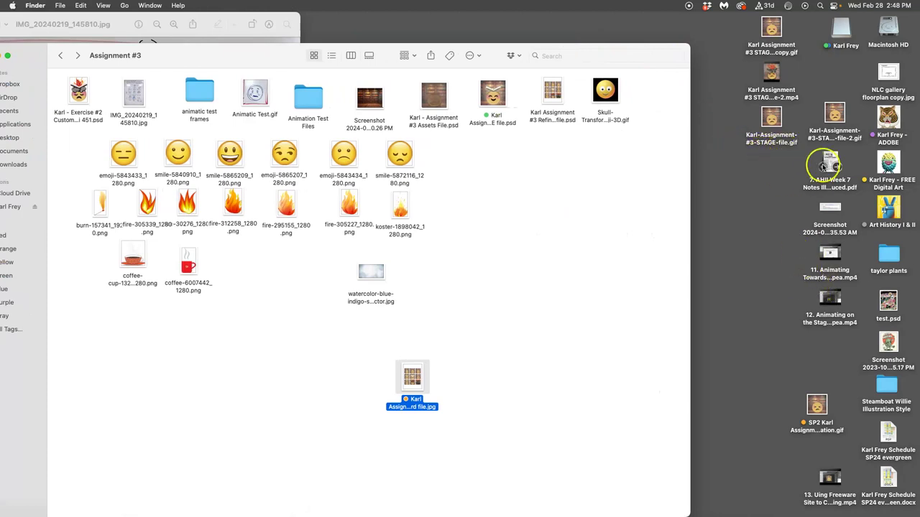
pyautogui.moveTo(834, 113); pyautogui.dragTo(343, 379)
pyautogui.rightClick(342, 380)
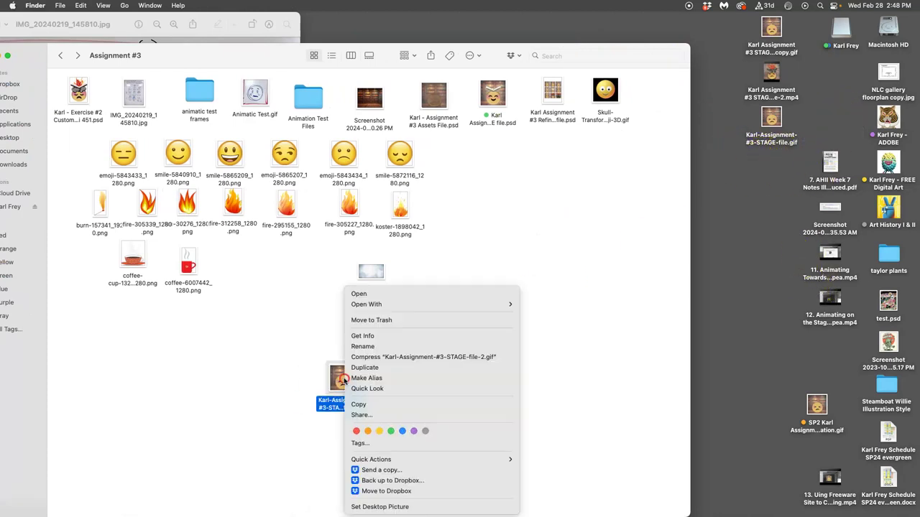
pyautogui.click(376, 431)
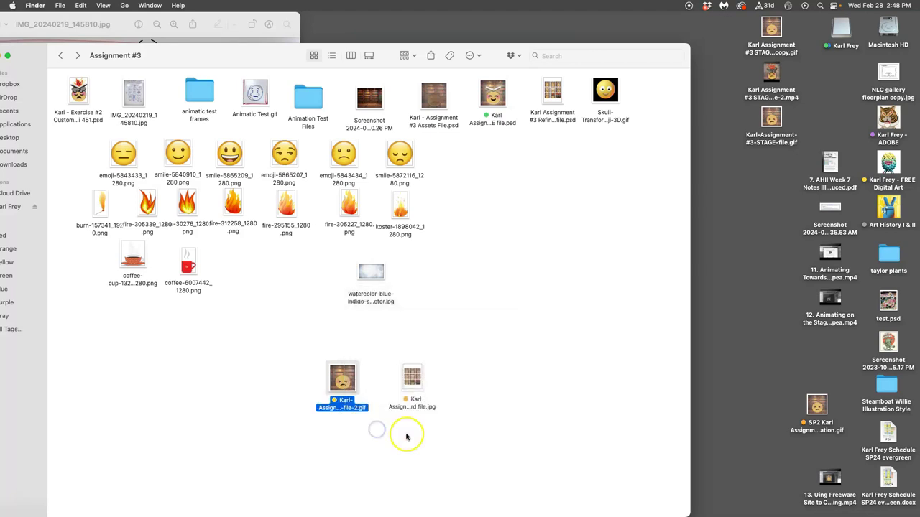
pyautogui.rightClick(343, 384)
pyautogui.click(366, 431)
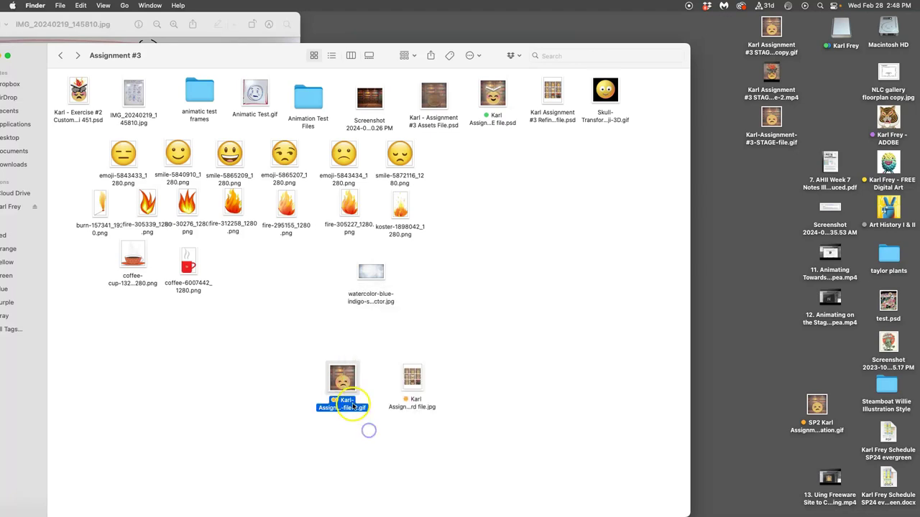
pyautogui.rightClick(343, 384)
pyautogui.click(387, 432)
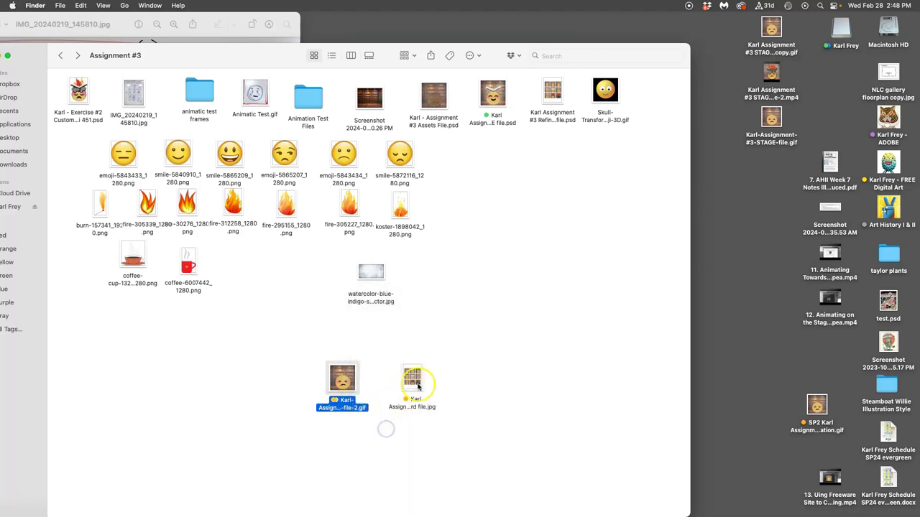
pyautogui.click(462, 374)
# Step: Move IMG_20240219_145810.jpg beside the gif and tag it orange
pyautogui.moveTo(140, 106); pyautogui.dragTo(289, 374)
pyautogui.rightClick(290, 375)
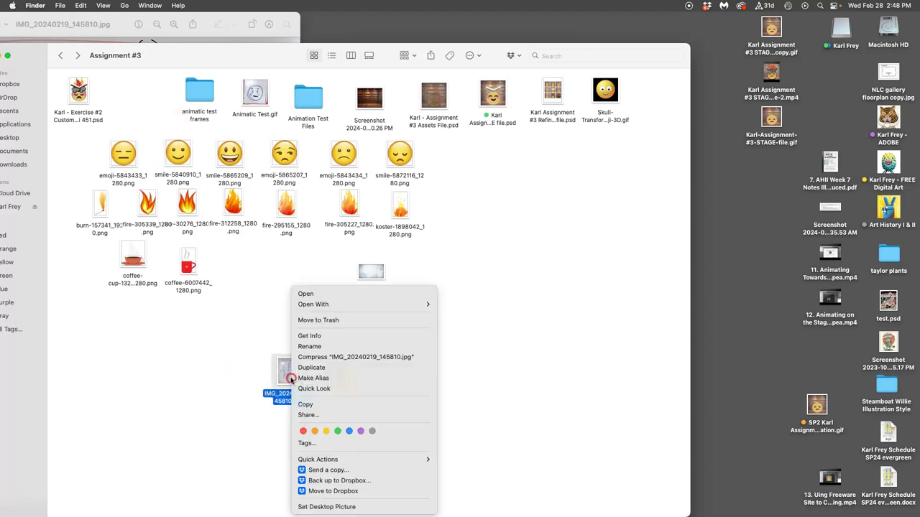
pyautogui.click(314, 432)
pyautogui.click(460, 399)
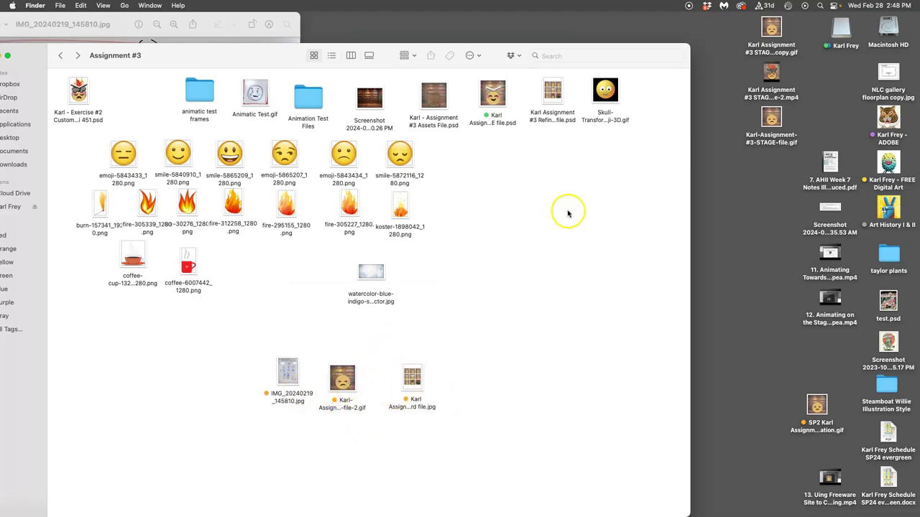
# Step: Tag the refined storyboard and assets PSDs green and move the animation MP4 into the folder
pyautogui.rightClick(562, 117)
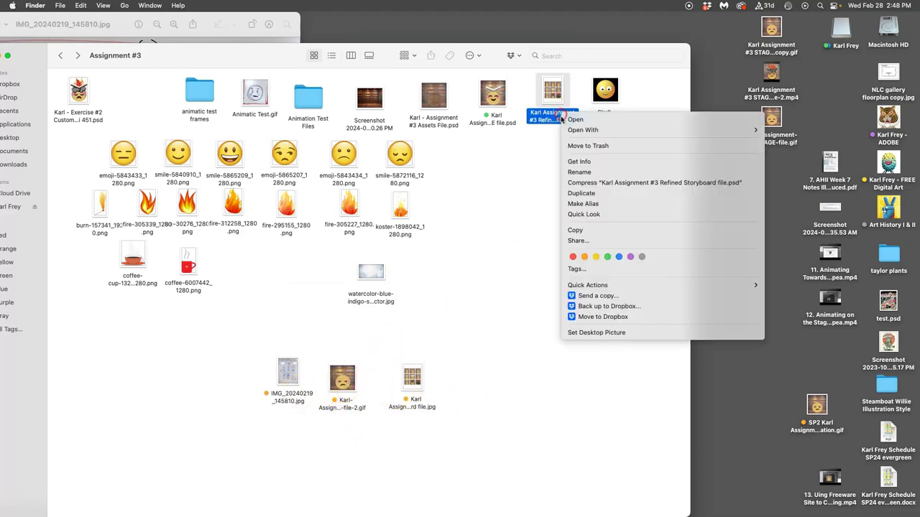
pyautogui.click(611, 257)
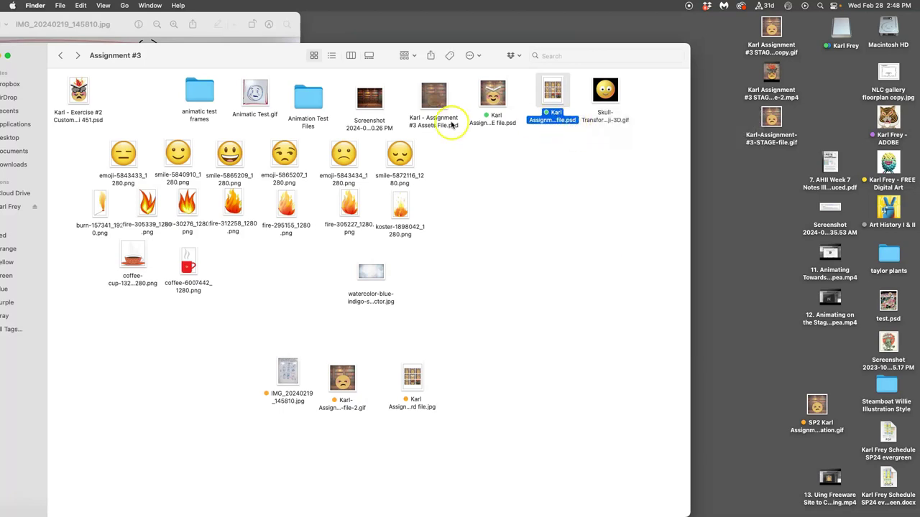
pyautogui.rightClick(451, 125)
pyautogui.click(494, 264)
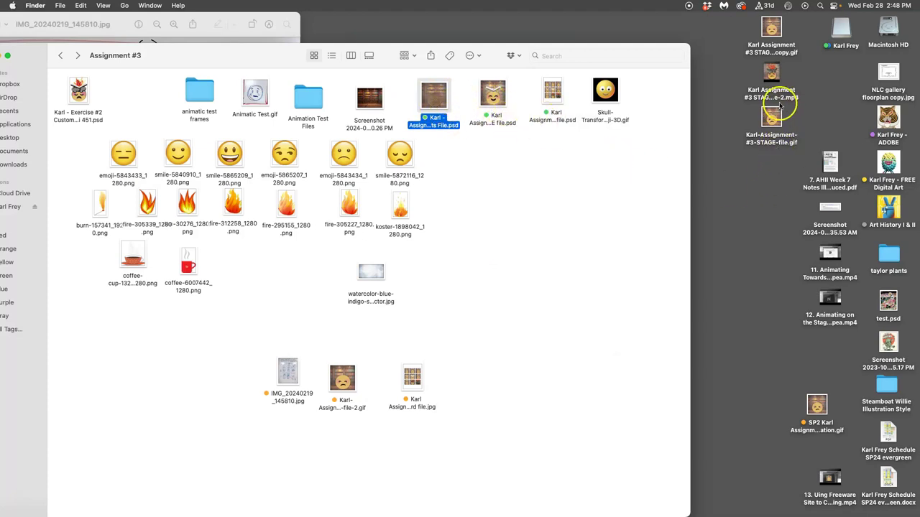
pyautogui.moveTo(779, 105); pyautogui.dragTo(602, 209)
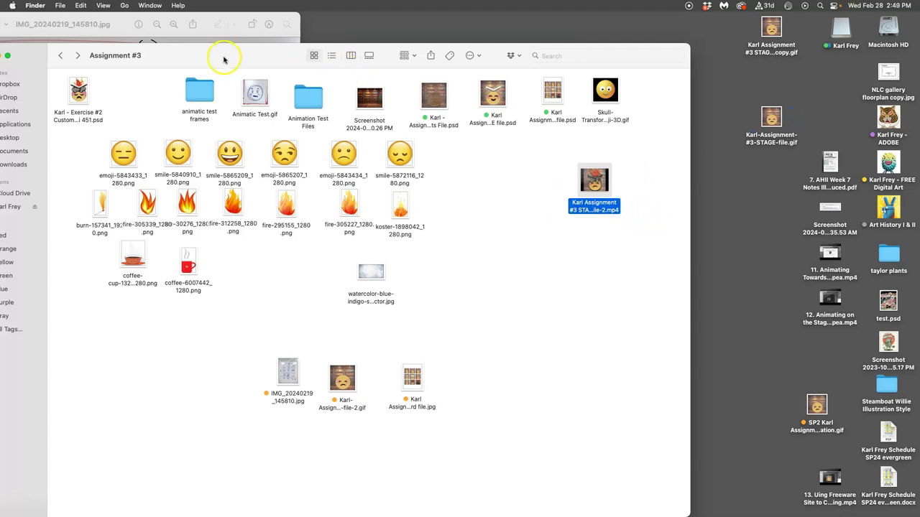
# Step: Close the whiteboard photo in Preview and return to Chrome
pyautogui.moveTo(223, 60); pyautogui.dragTo(500, 60)
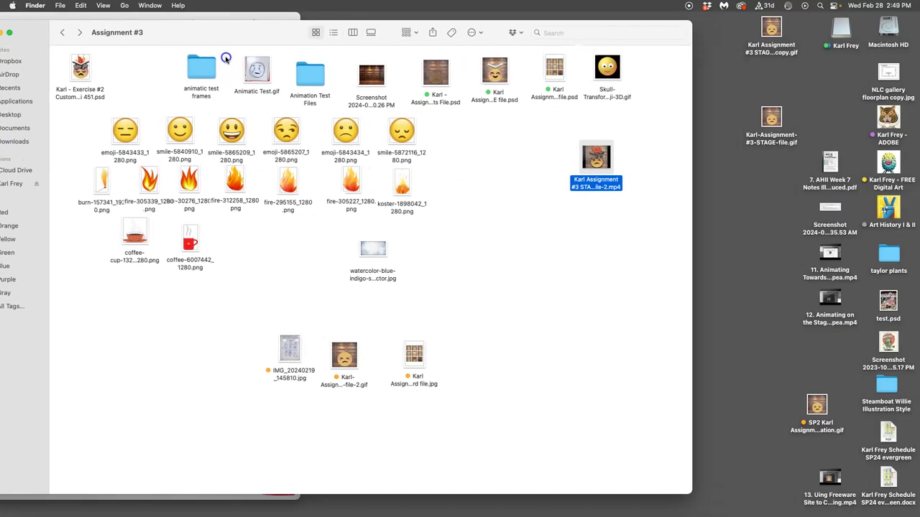
pyautogui.moveTo(226, 62); pyautogui.dragTo(599, 52)
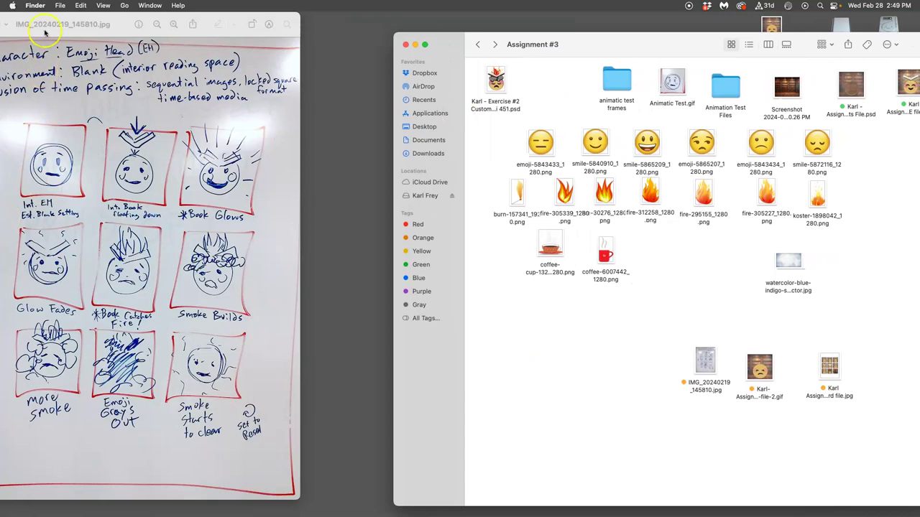
pyautogui.moveTo(45, 32); pyautogui.dragTo(253, 52)
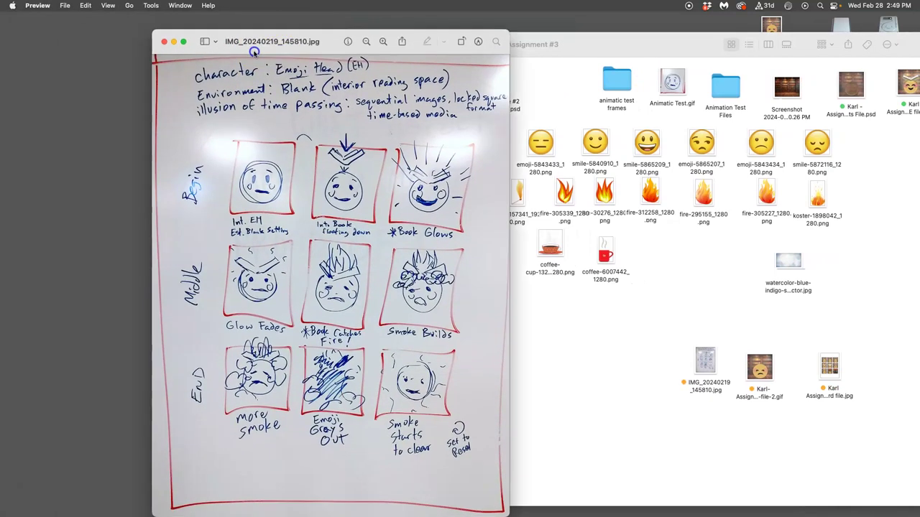
pyautogui.click(167, 42)
pyautogui.moveTo(16, 164)
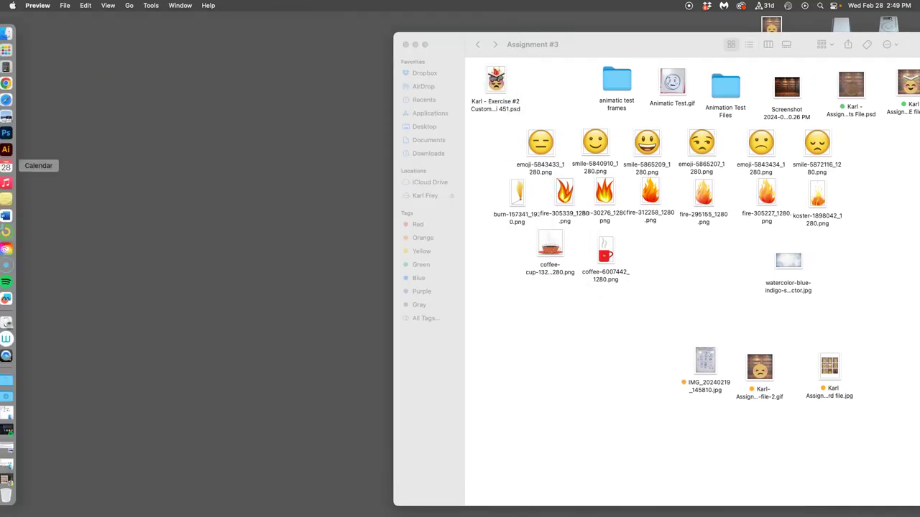
pyautogui.click(13, 83)
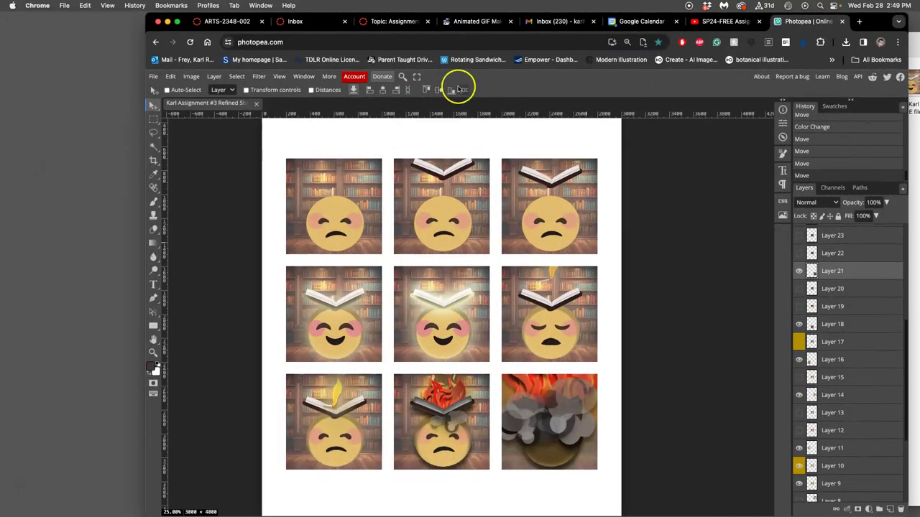
# Step: Close Photopea and open the example Canvas discussion post for editing
pyautogui.click(841, 21)
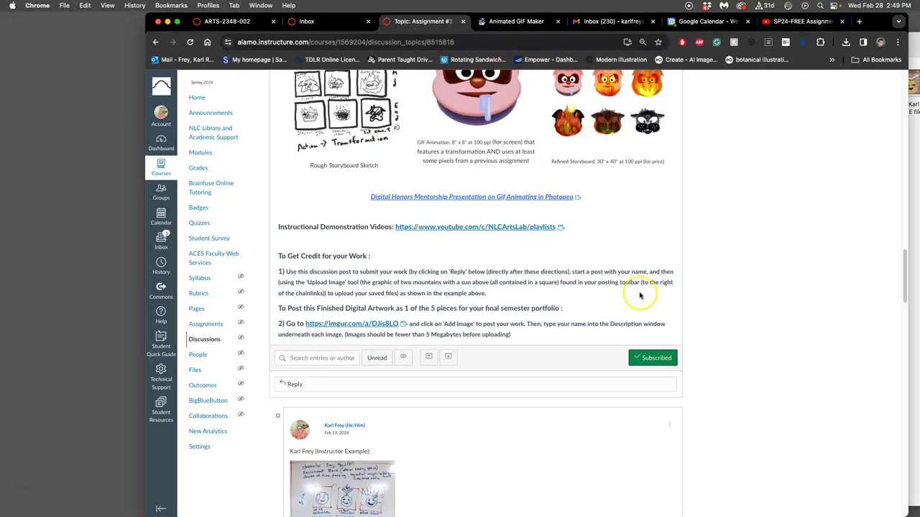
pyautogui.scroll(-5, 626, 323)
pyautogui.click(668, 236)
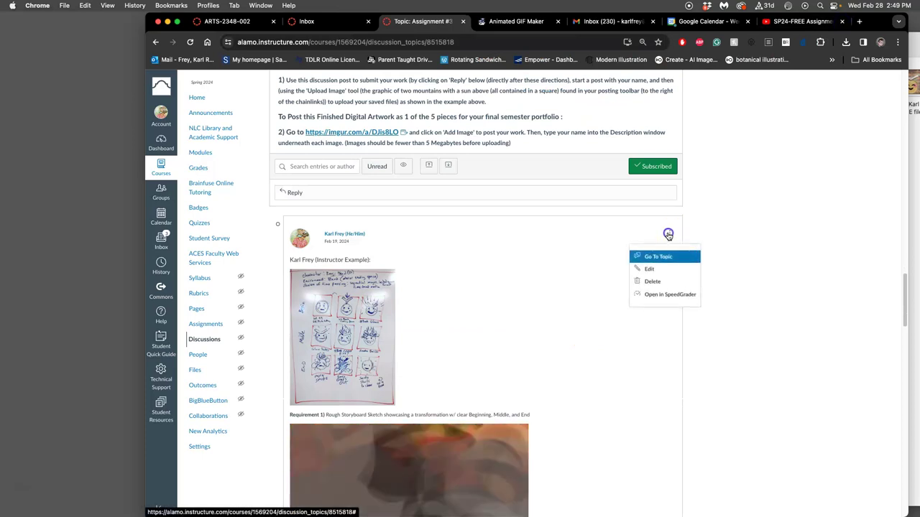
pyautogui.click(647, 274)
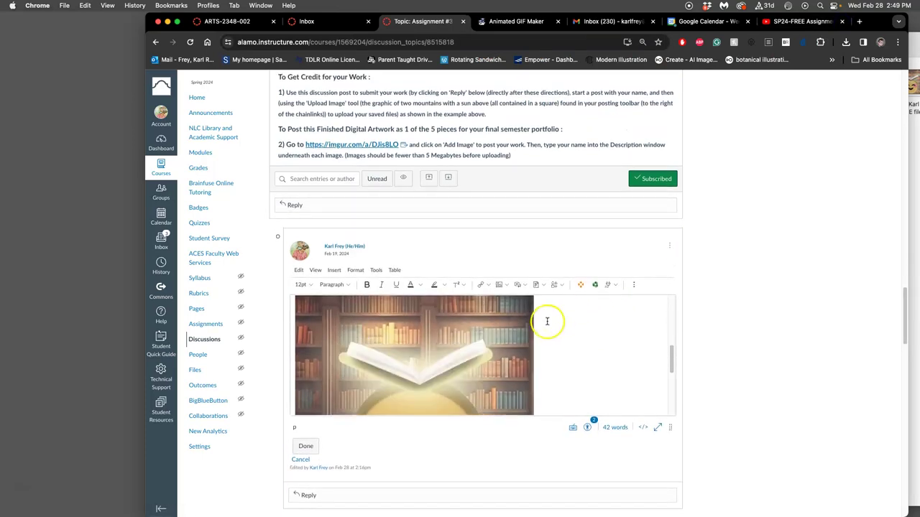
# Step: Delete the old GIF between Requirement 1 and 2, then bring Finder's Assignment #3 folder forward
pyautogui.scroll(5, 547, 319)
pyautogui.scroll(-3, 546, 320)
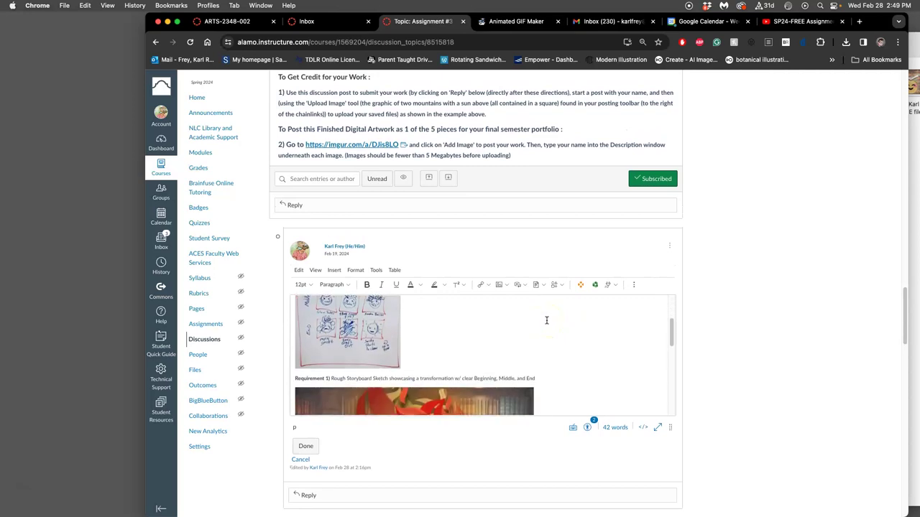
pyautogui.scroll(-2, 547, 320)
pyautogui.click(516, 339)
pyautogui.press('BackSpace')
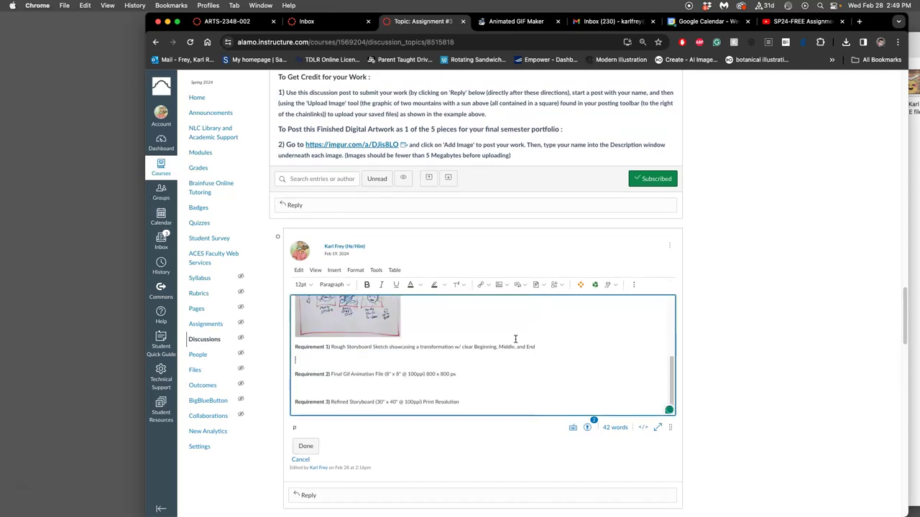
pyautogui.moveTo(670, 427); pyautogui.dragTo(671, 515)
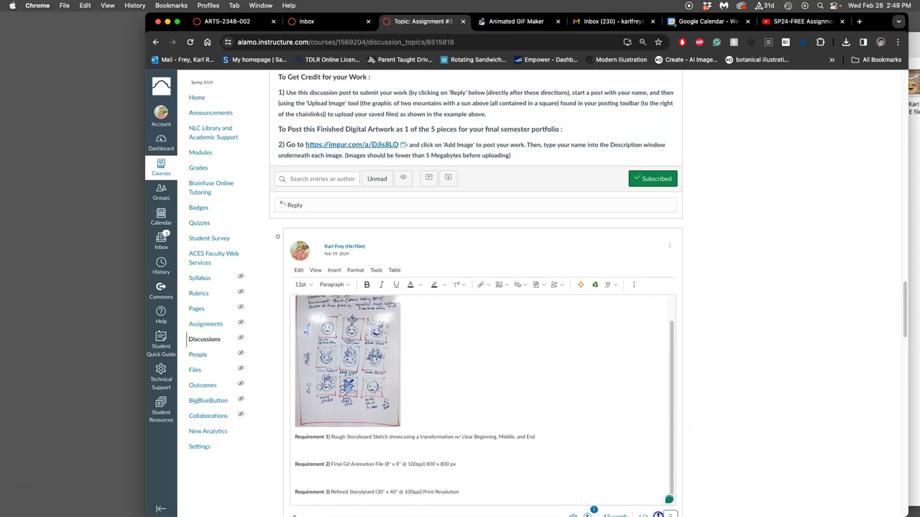
pyautogui.scroll(-5, 695, 347)
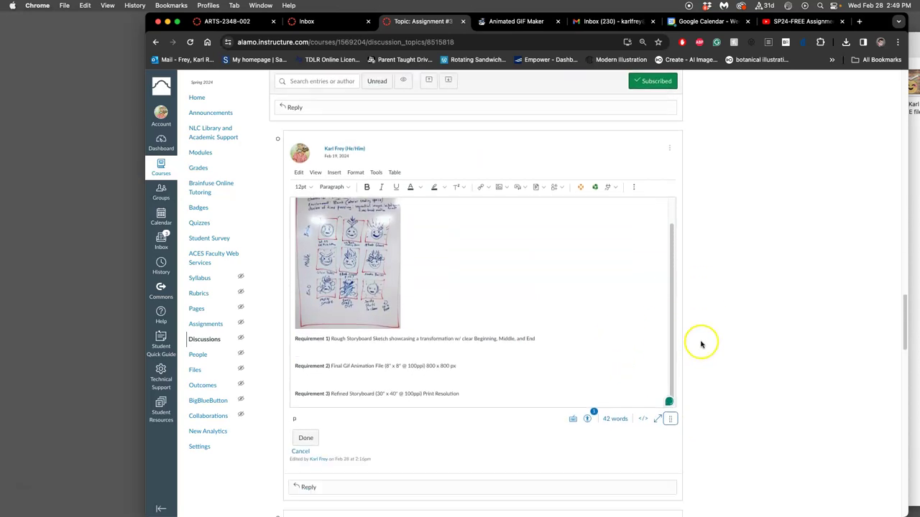
pyautogui.moveTo(873, 22); pyautogui.dragTo(652, 62)
pyautogui.click(878, 133)
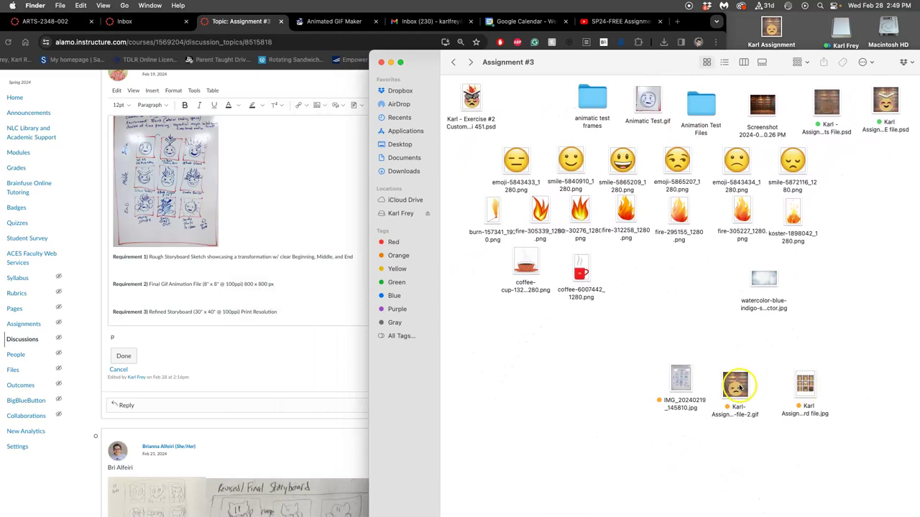
# Step: Insert the animated emoji GIF from Finder into the post under Requirement 1
pyautogui.moveTo(734, 386); pyautogui.dragTo(177, 268)
pyautogui.click(179, 266)
pyautogui.click(164, 272)
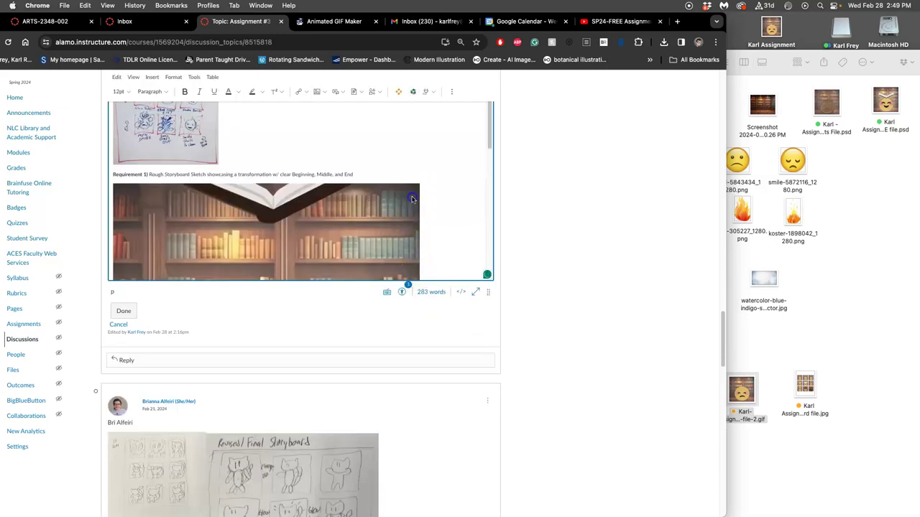
pyautogui.moveTo(420, 184); pyautogui.dragTo(359, 222)
# Step: Insert the 3×3 storyboard JPEG under Requirement 2 and resize it
pyautogui.scroll(-3, 359, 224)
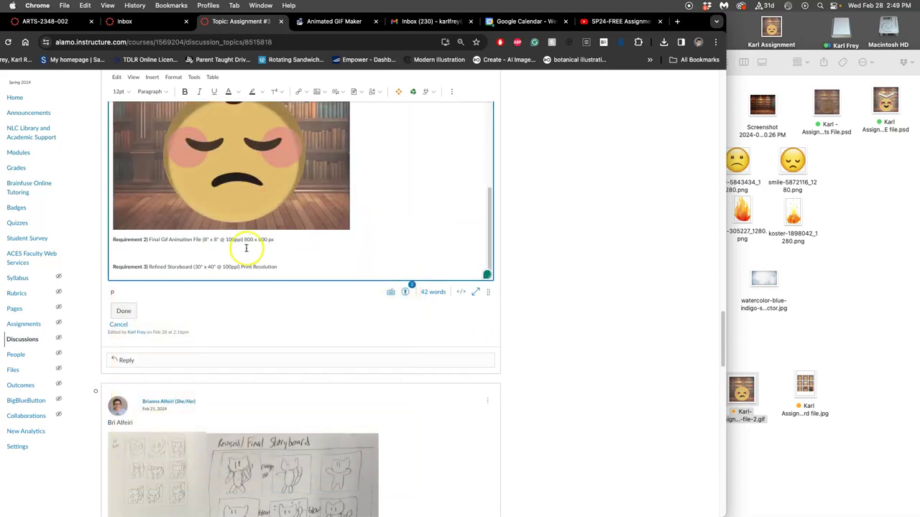
pyautogui.click(224, 253)
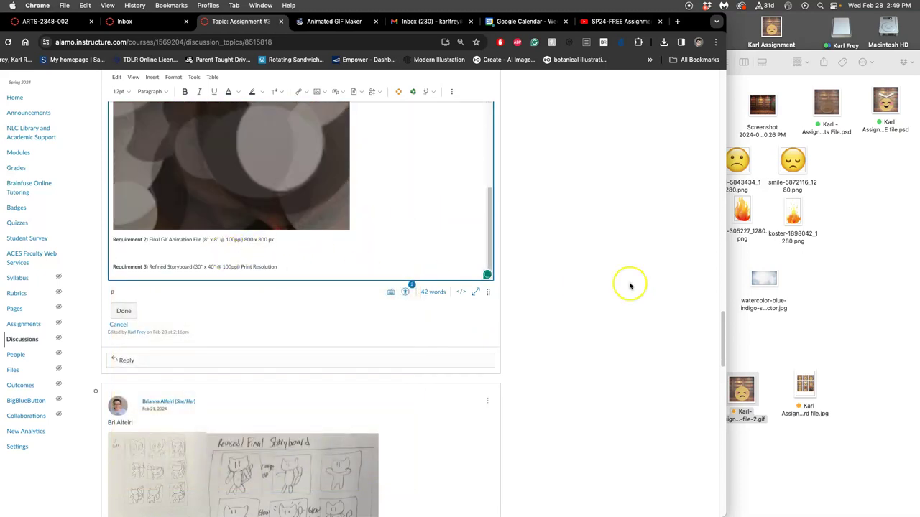
pyautogui.moveTo(804, 386); pyautogui.dragTo(163, 256)
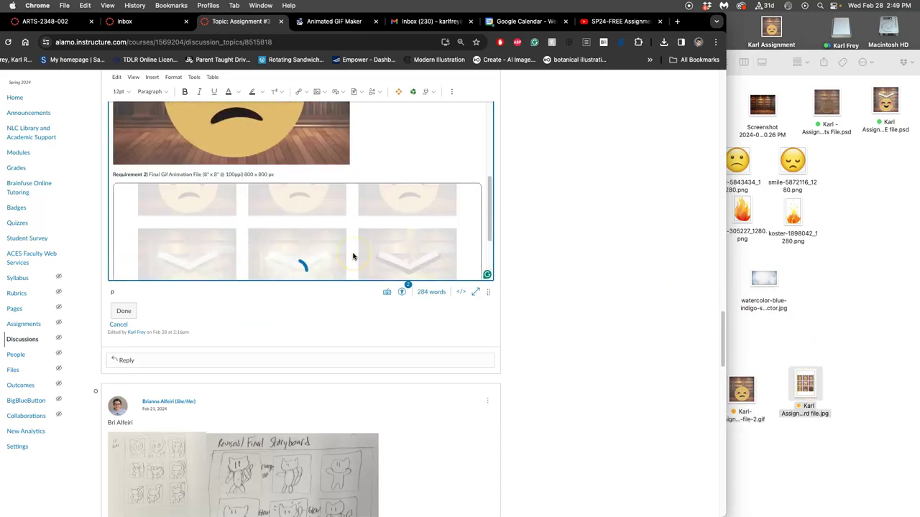
pyautogui.moveTo(357, 242); pyautogui.dragTo(317, 197)
pyautogui.click(118, 324)
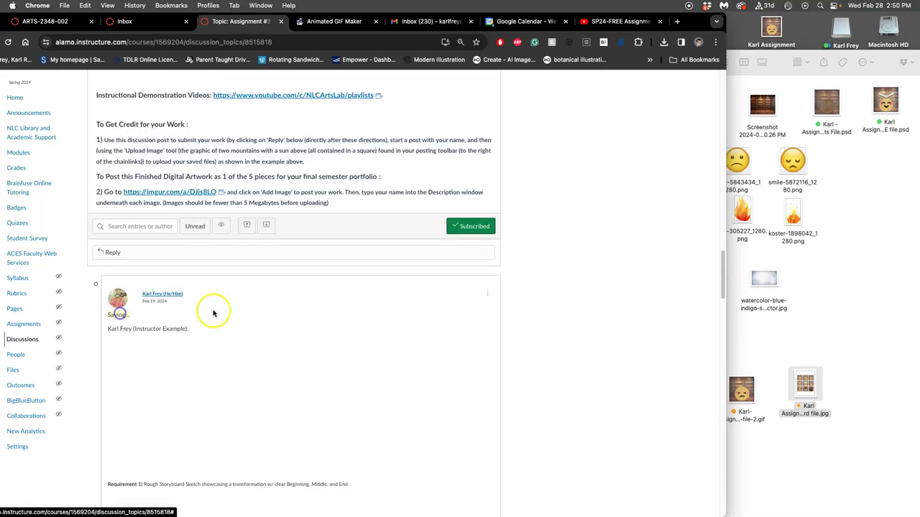
pyautogui.scroll(-1, 534, 325)
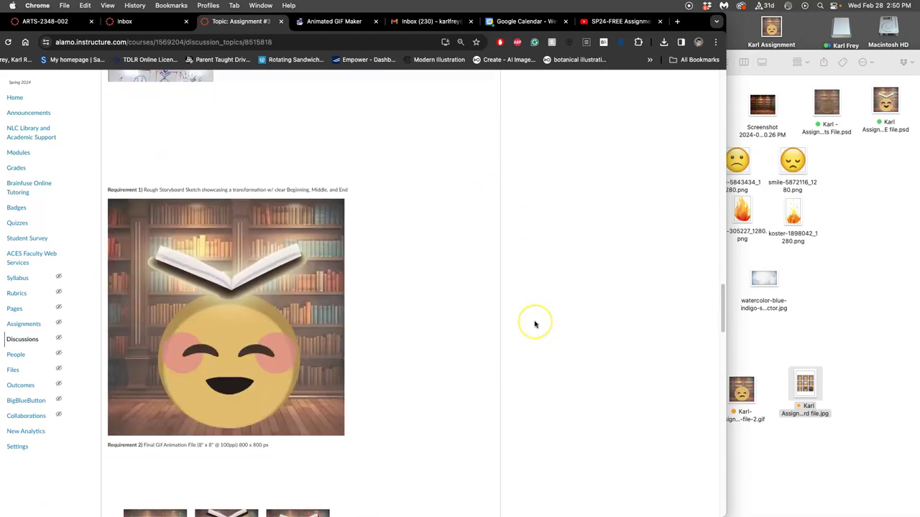
pyautogui.scroll(-5, 535, 324)
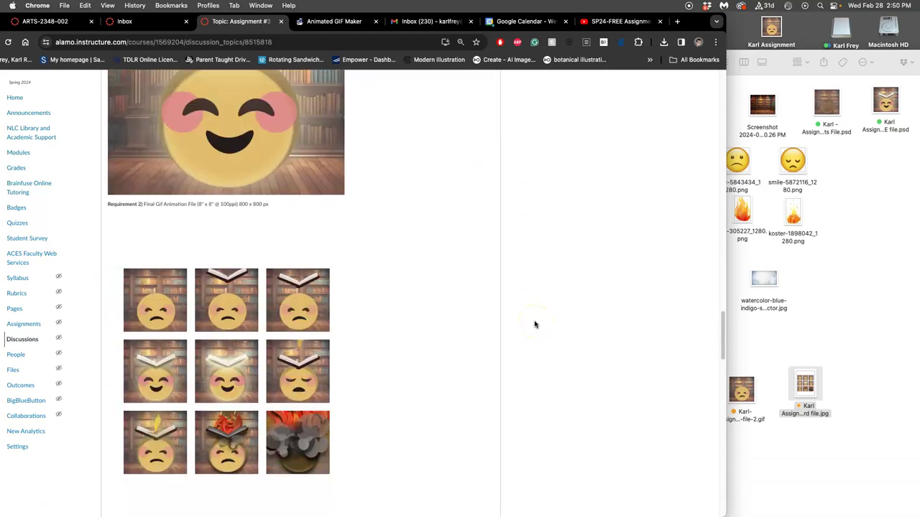
pyautogui.scroll(6, 535, 324)
pyautogui.scroll(-2, 534, 324)
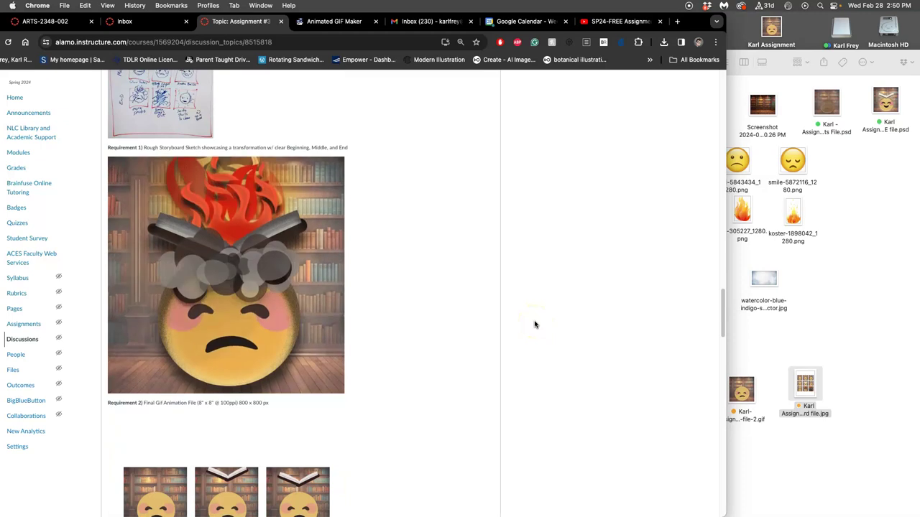
pyautogui.scroll(-2, 535, 324)
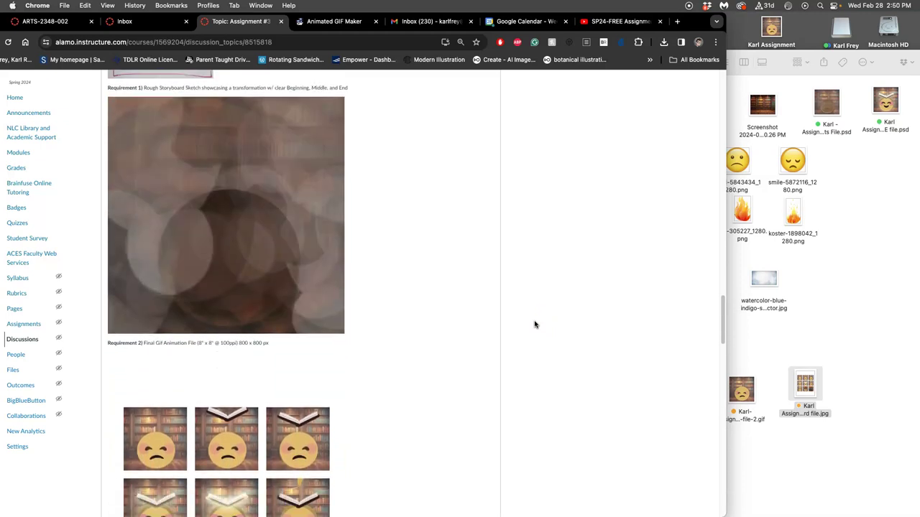
pyautogui.scroll(-1, 534, 324)
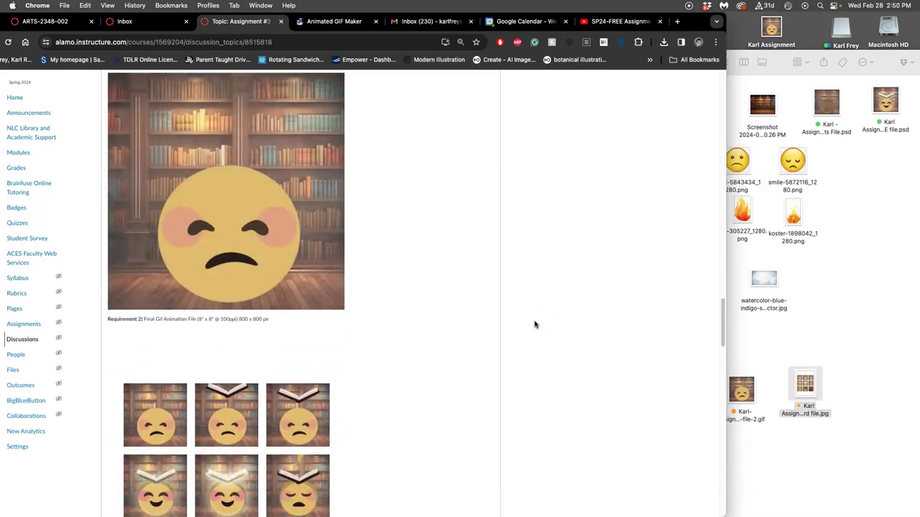
pyautogui.press('super+minus')
pyautogui.press('super+minus')
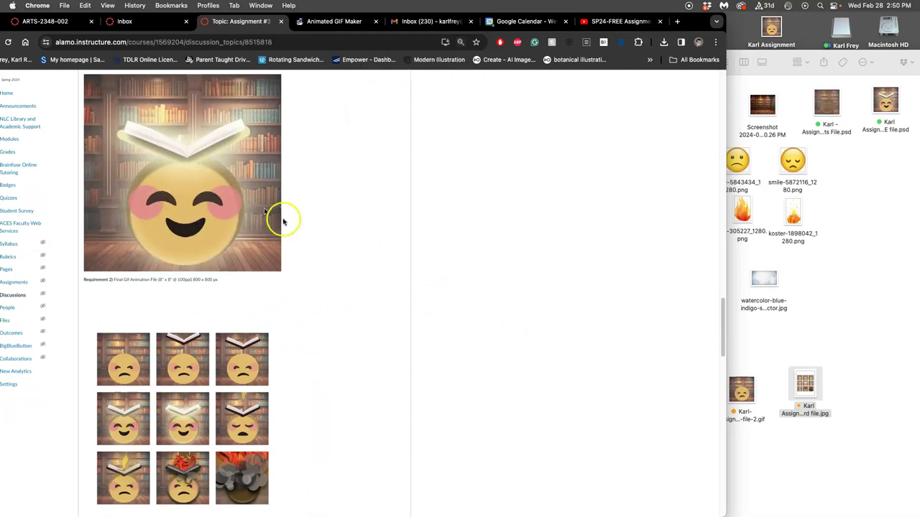